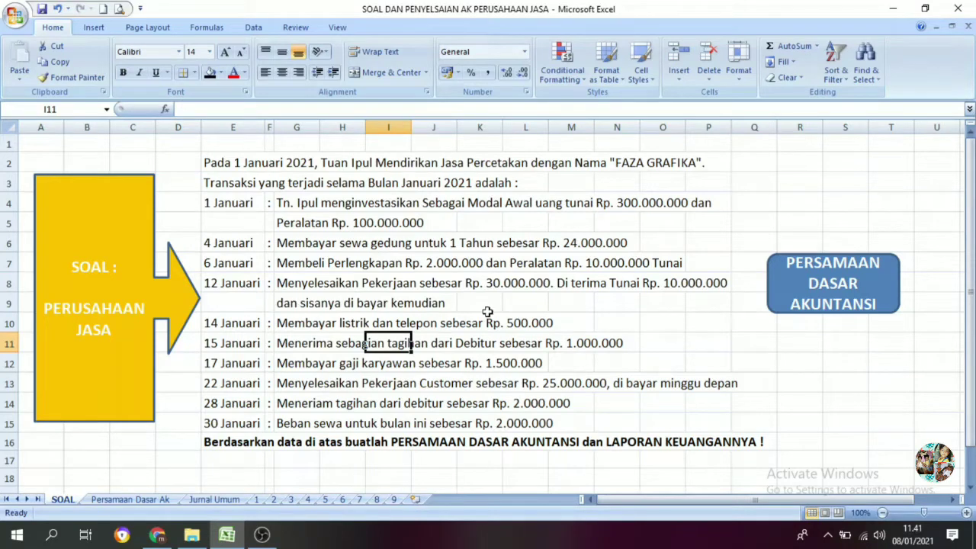
# Examine the January transactions and the reporting task for FAZA GRAFIKA on the SOAL sheet
pyautogui.click(814, 304)
pyautogui.scroll(-6, 327, 358)
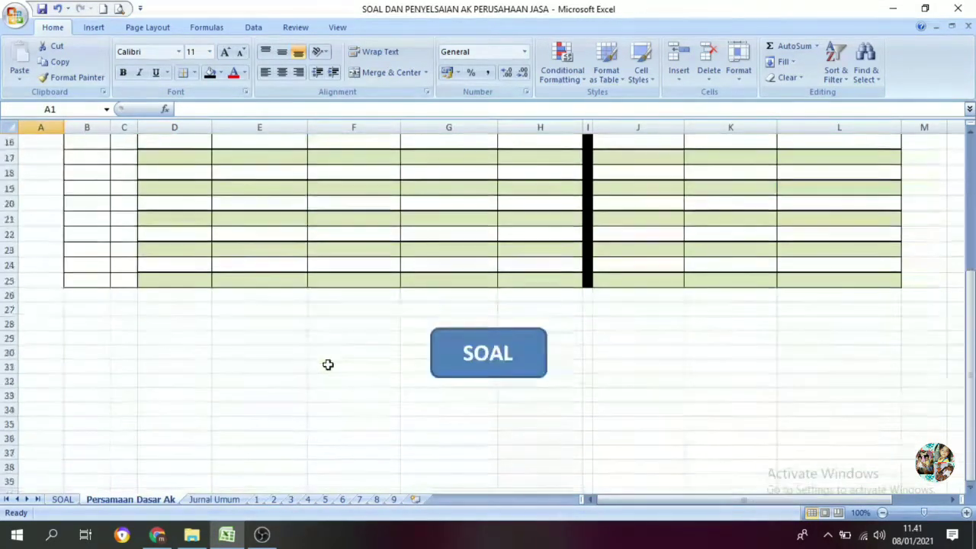
pyautogui.click(515, 309)
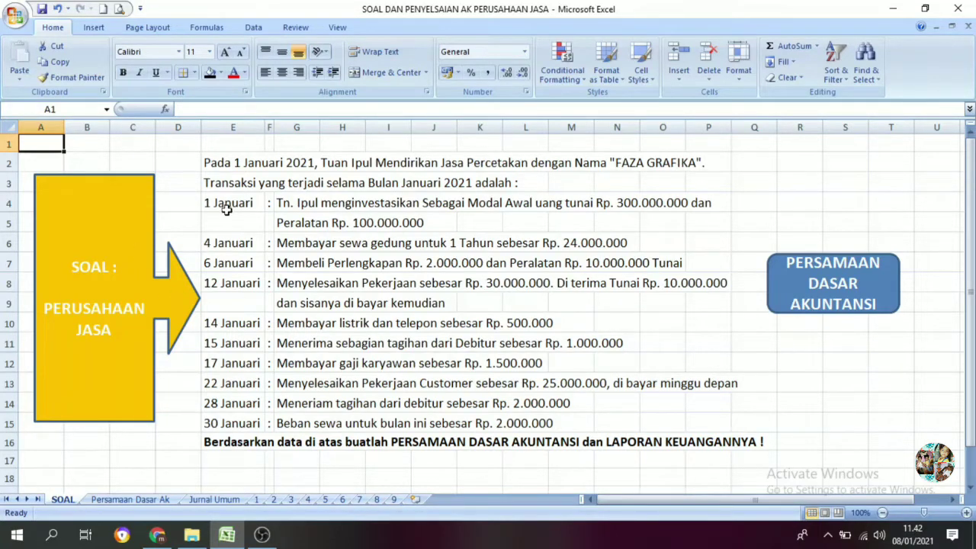
pyautogui.moveTo(228, 203); pyautogui.dragTo(233, 435)
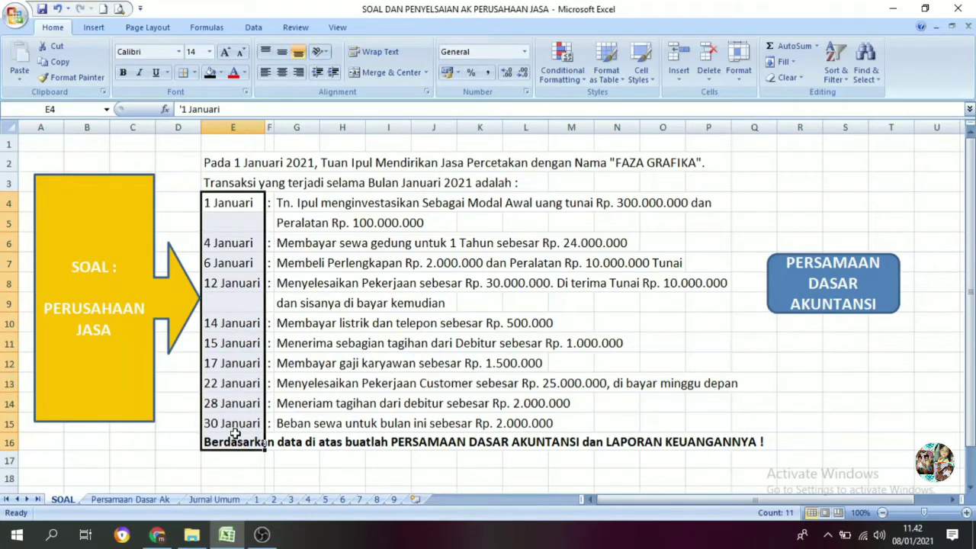
pyautogui.click(278, 285)
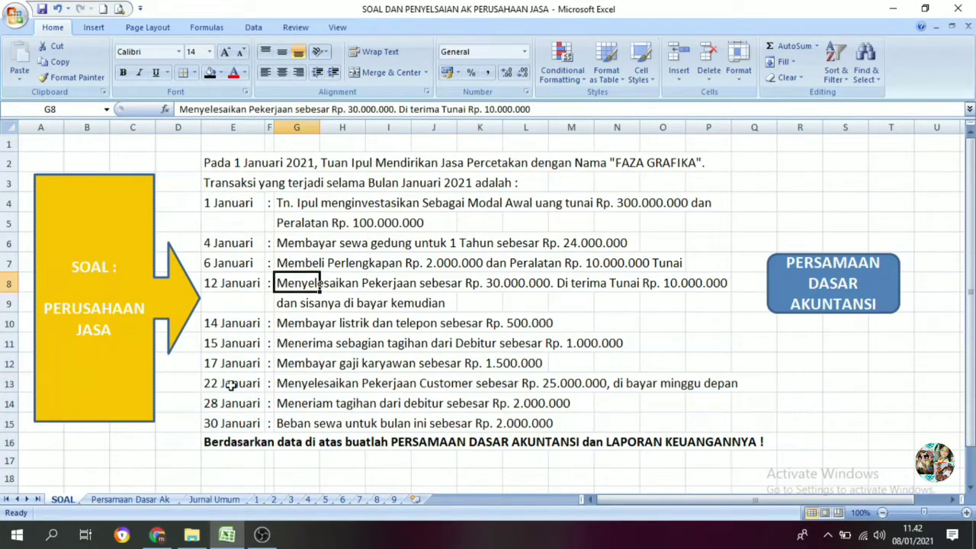
pyautogui.click(244, 444)
pyautogui.click(440, 444)
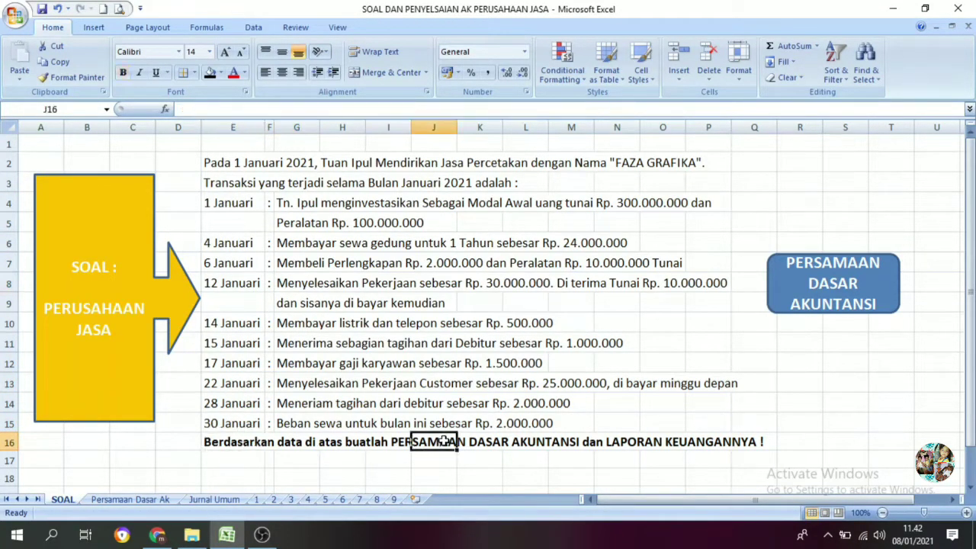
pyautogui.click(556, 441)
pyautogui.click(627, 445)
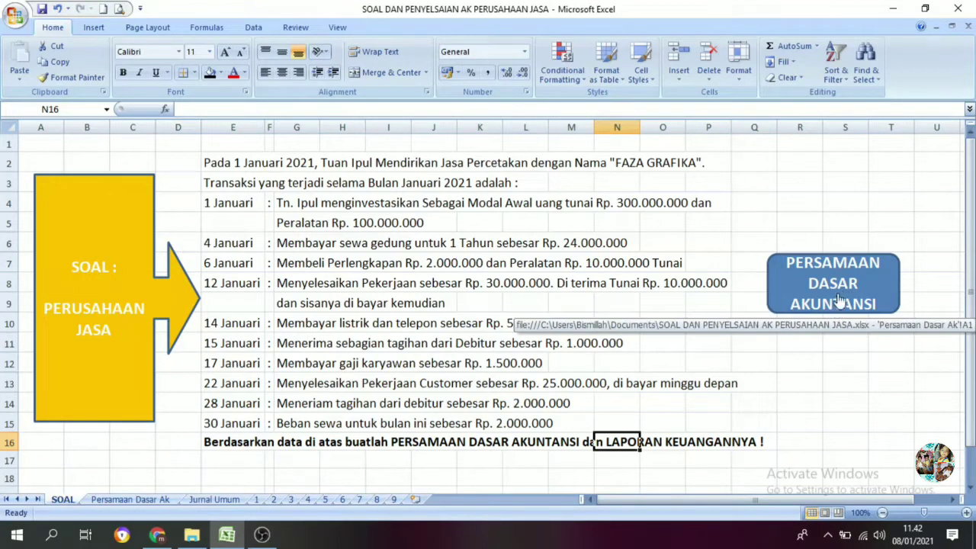
# On the Persamaan Dasar Ak sheet, examine the TANGGAL, AKTIVA and PASIVA headings and the asset account columns
pyautogui.click(314, 299)
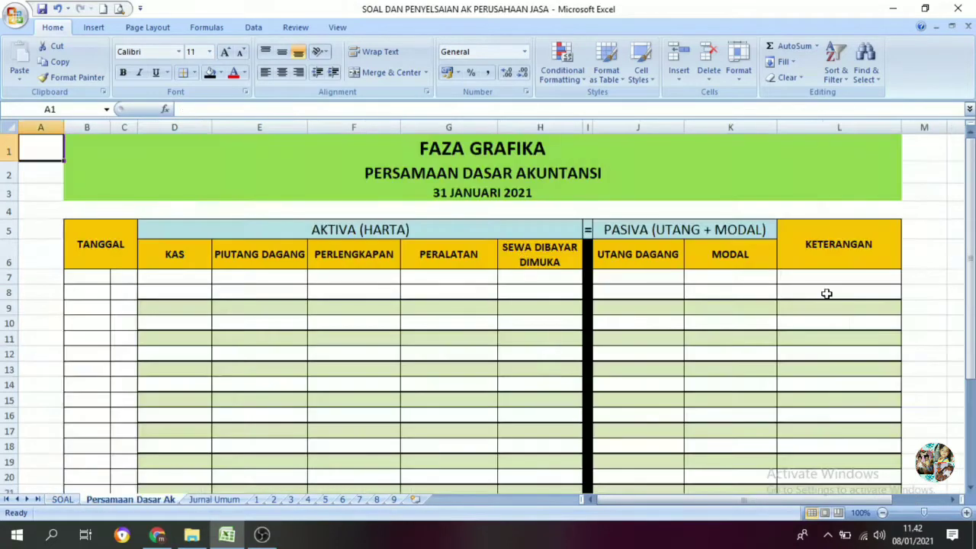
pyautogui.click(825, 295)
pyautogui.click(96, 241)
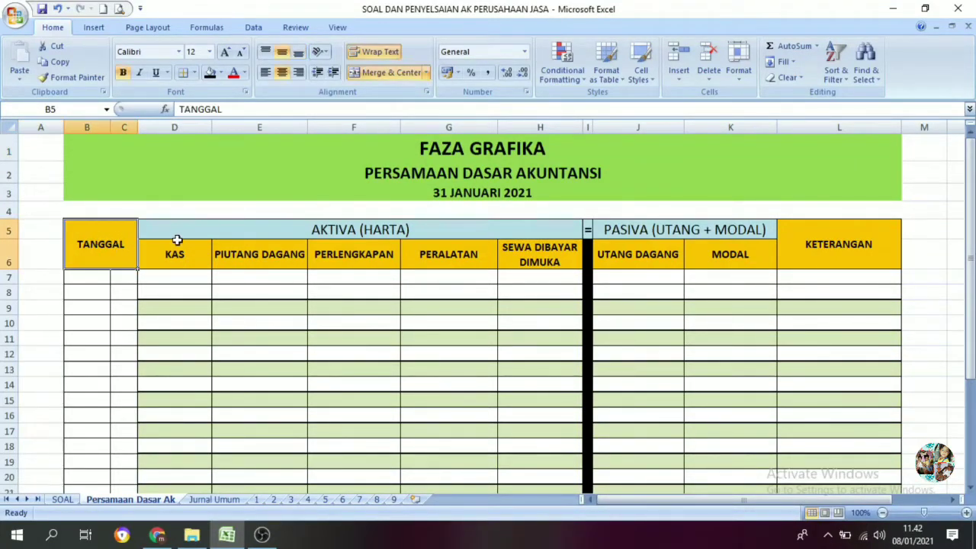
pyautogui.click(267, 234)
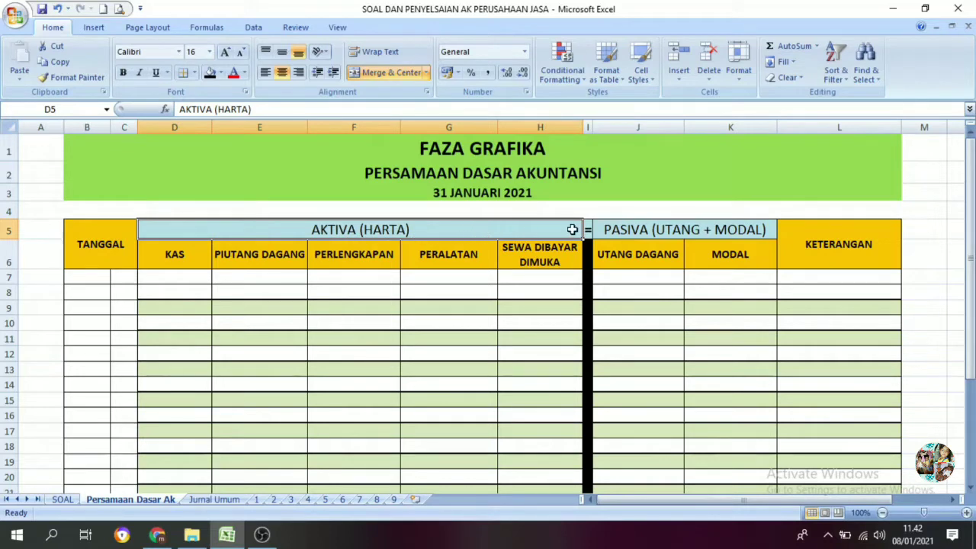
pyautogui.click(679, 234)
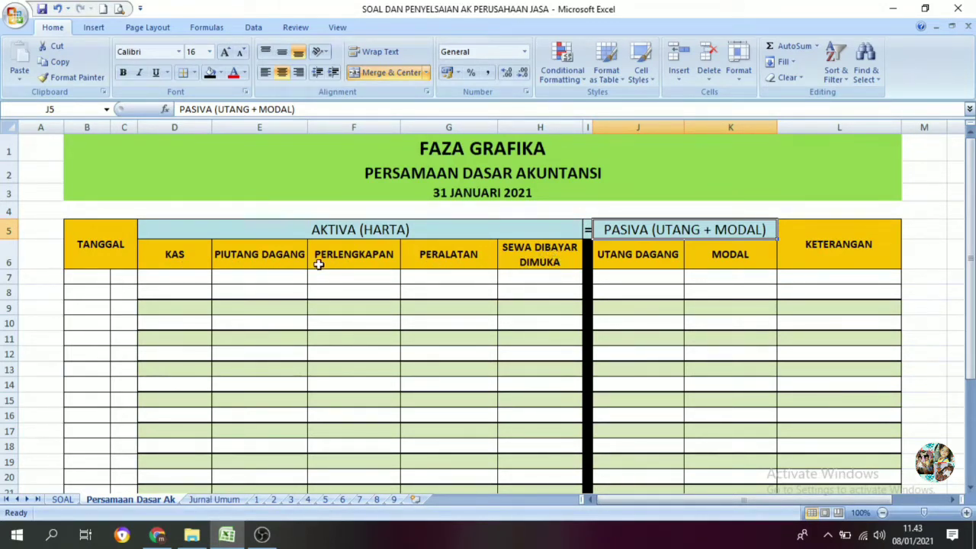
pyautogui.moveTo(178, 258); pyautogui.dragTo(534, 262)
pyautogui.click(323, 289)
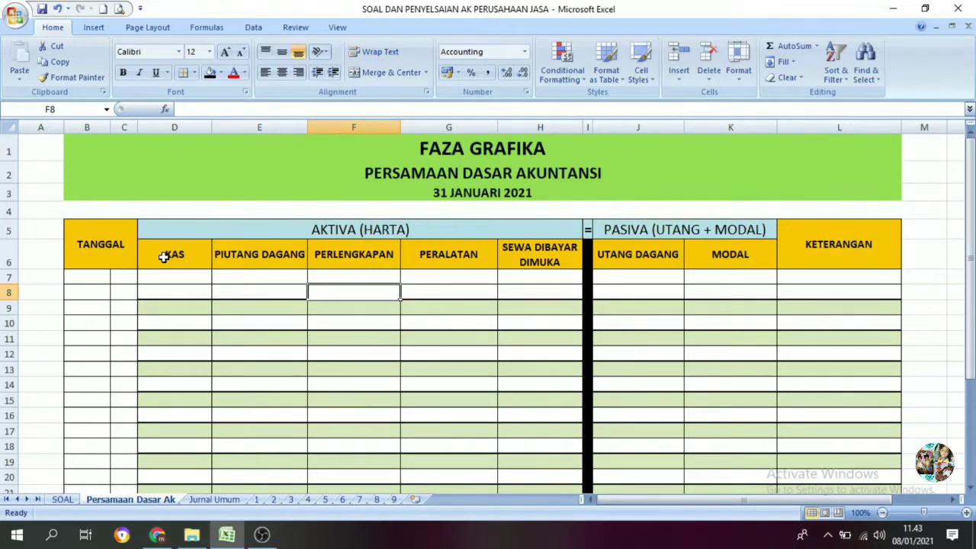
pyautogui.moveTo(164, 258); pyautogui.dragTo(500, 254)
pyautogui.click(377, 255)
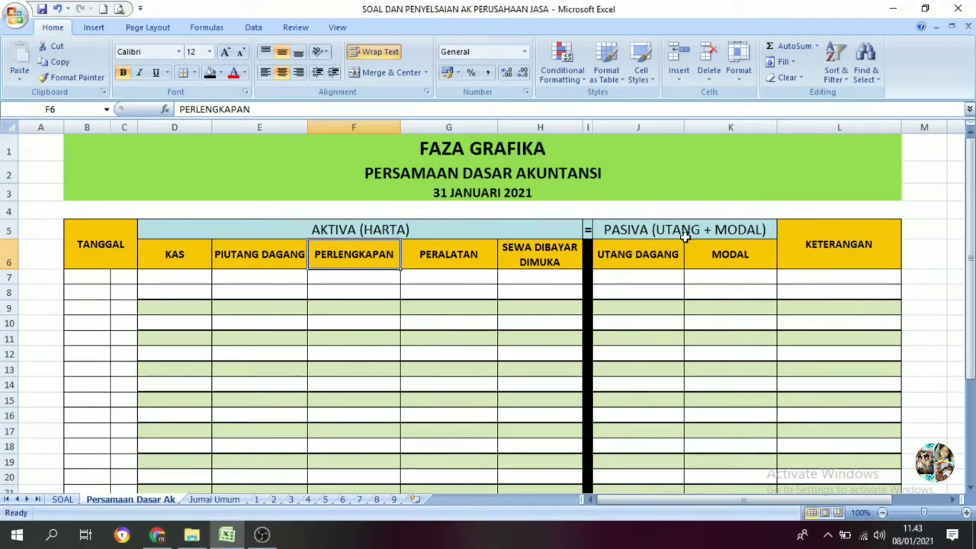
# Compare the AKTIVA and PASIVA sides of the equation table, including their first entry row
pyautogui.click(642, 231)
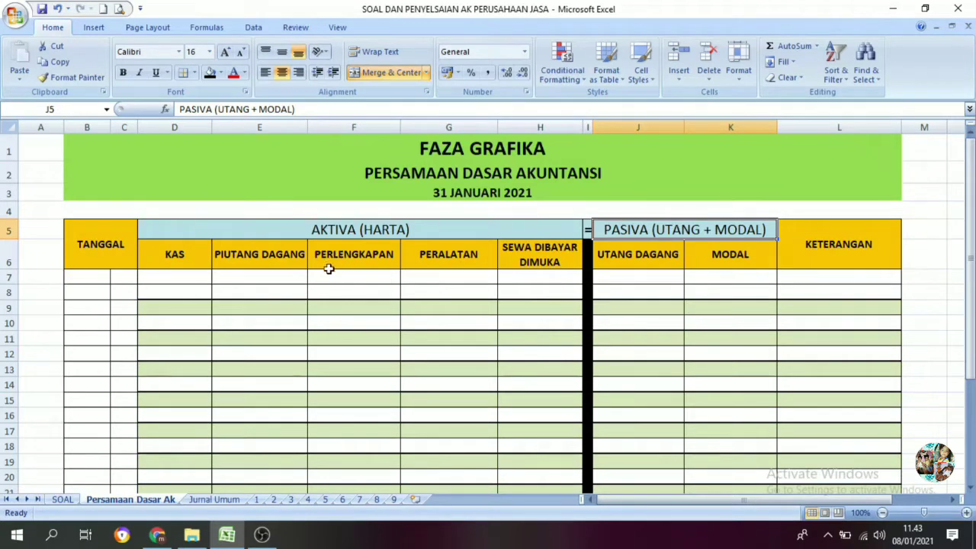
pyautogui.click(356, 233)
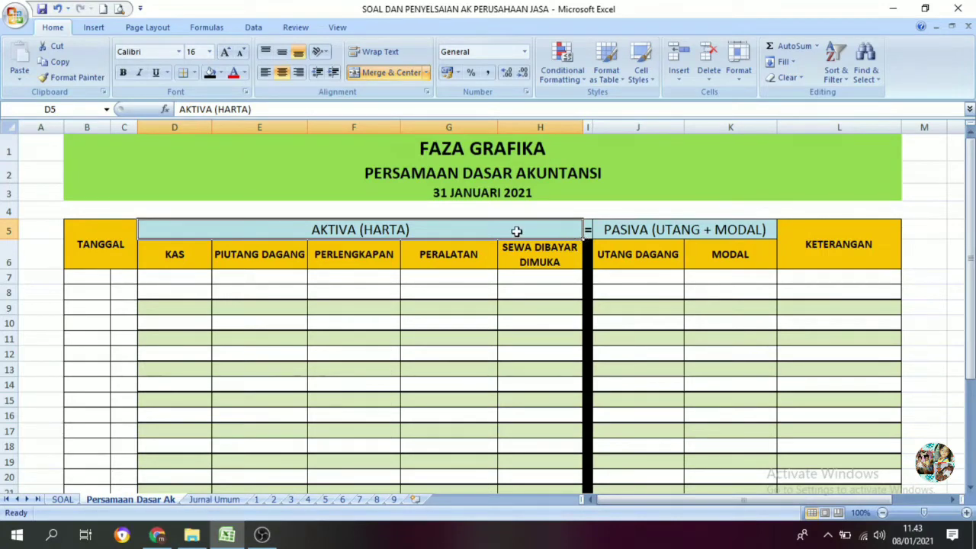
pyautogui.click(587, 231)
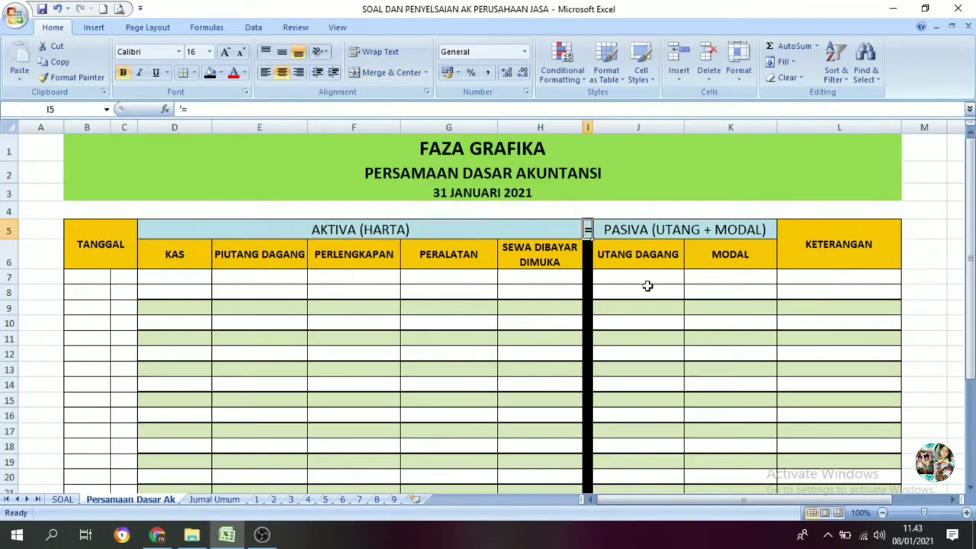
pyautogui.click(640, 230)
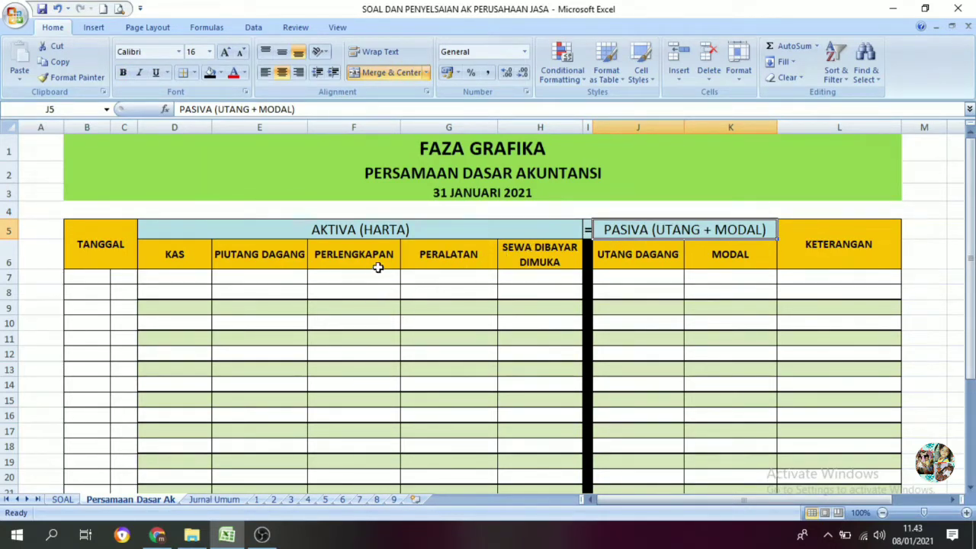
pyautogui.click(389, 235)
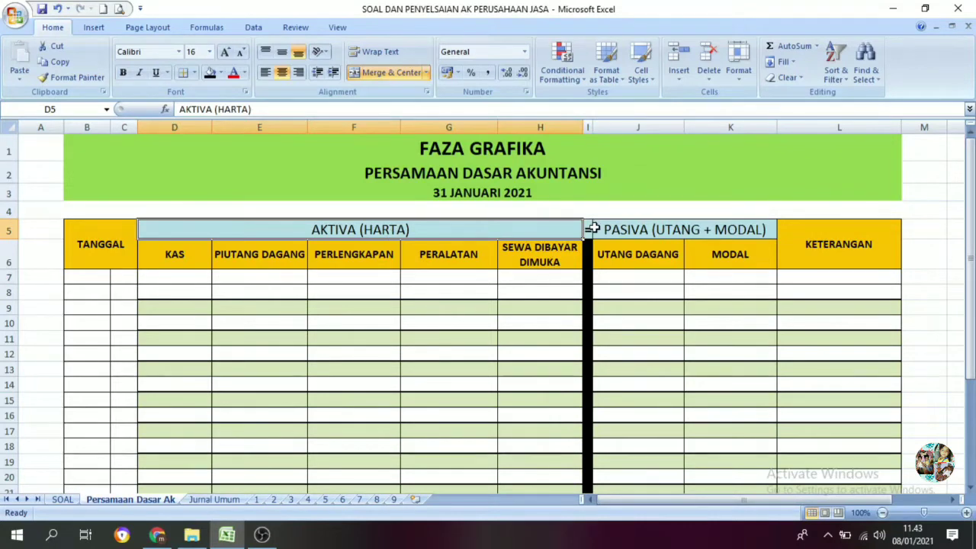
pyautogui.click(686, 236)
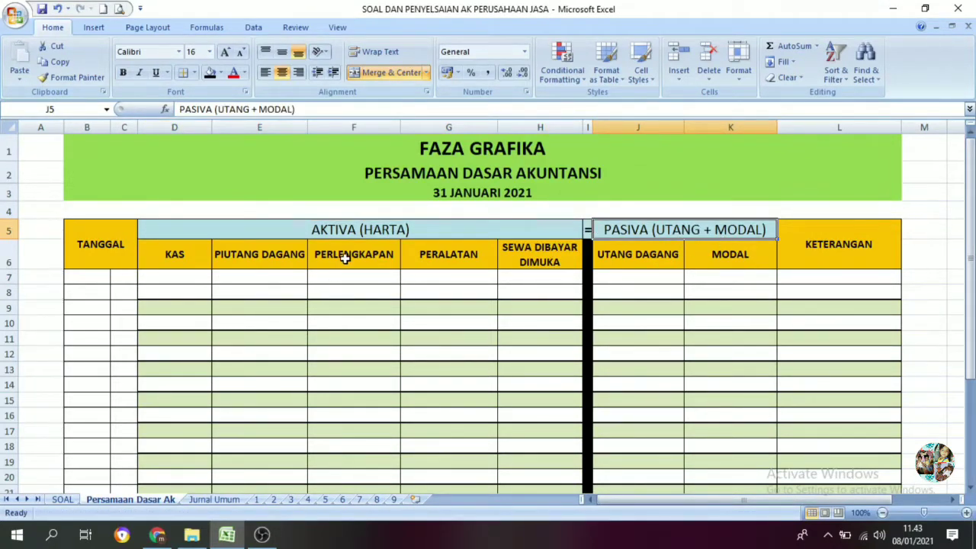
pyautogui.moveTo(174, 281); pyautogui.dragTo(511, 286)
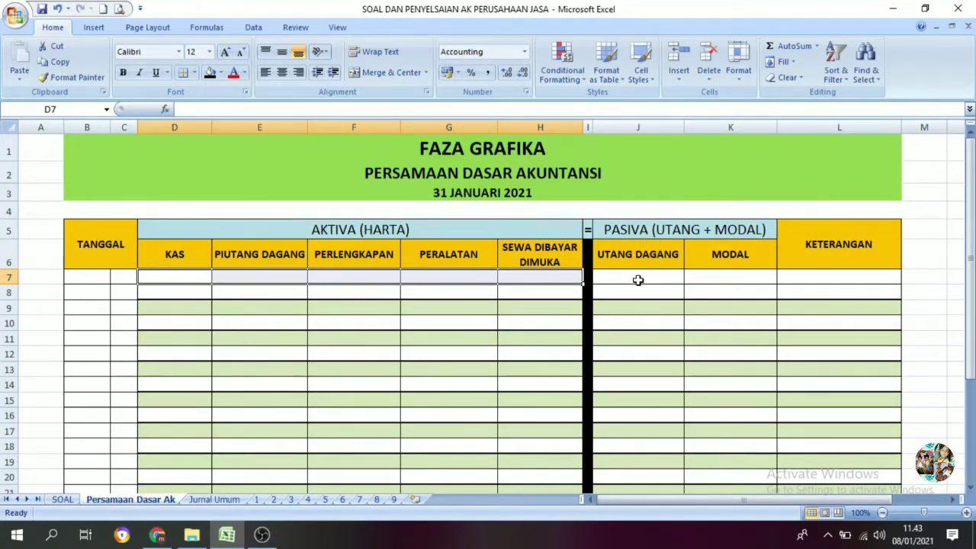
pyautogui.moveTo(632, 280); pyautogui.dragTo(736, 285)
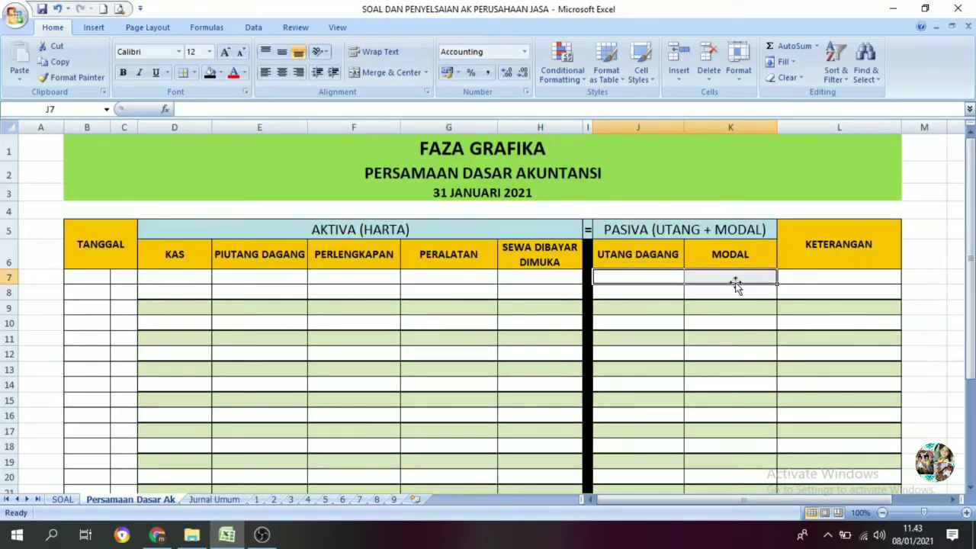
pyautogui.click(678, 334)
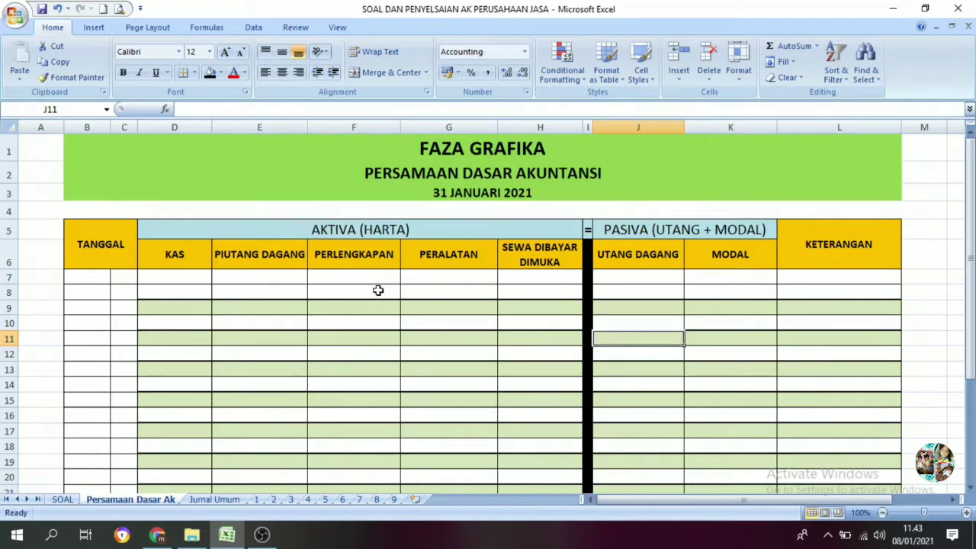
# Consult the transactions on the SOAL sheet and enter the date januari 1 in B7:C7 of the equation table
pyautogui.scroll(-4, 402, 366)
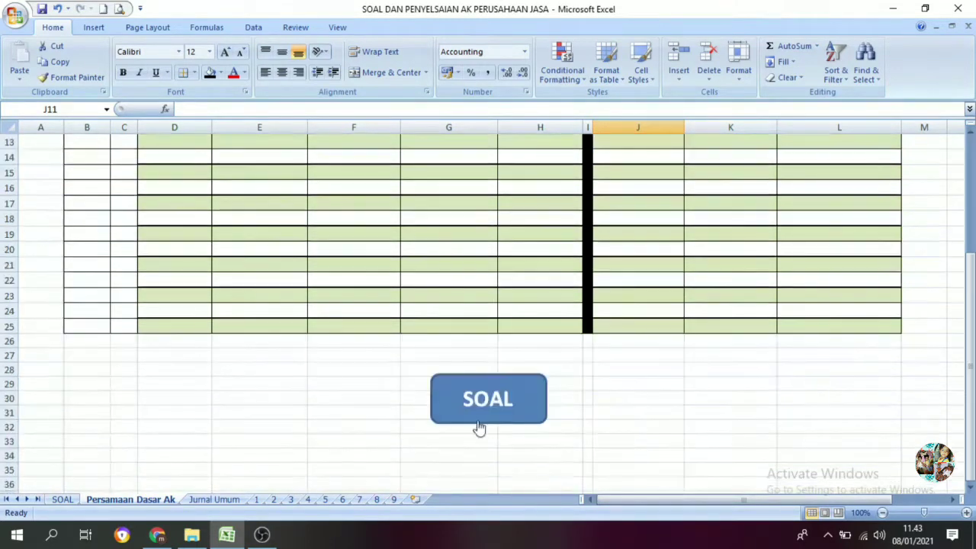
pyautogui.click(478, 419)
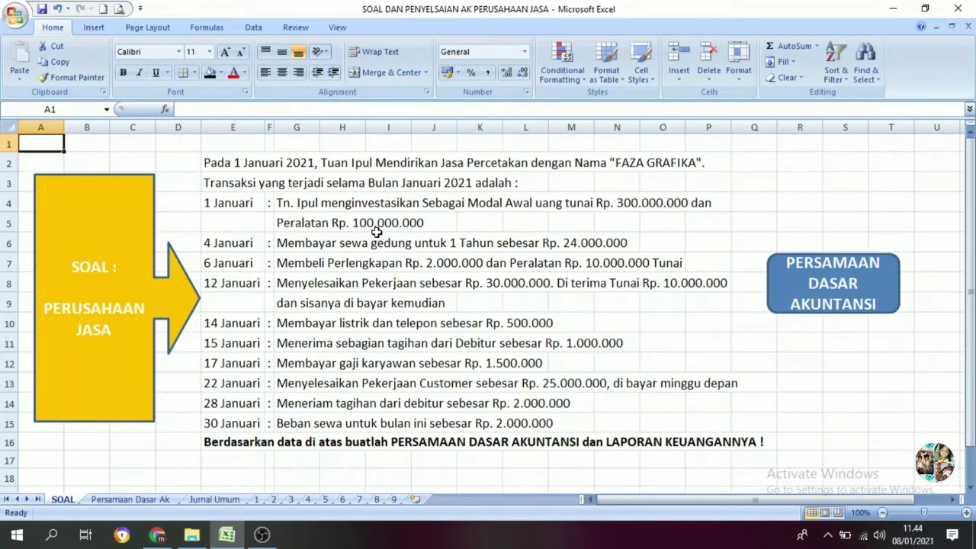
pyautogui.click(831, 293)
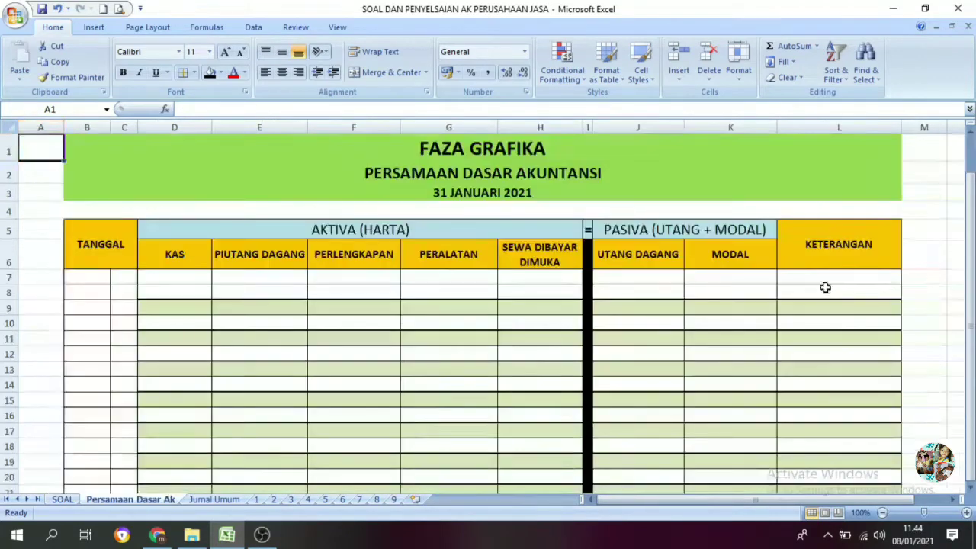
pyautogui.click(89, 278)
pyautogui.write('jan')
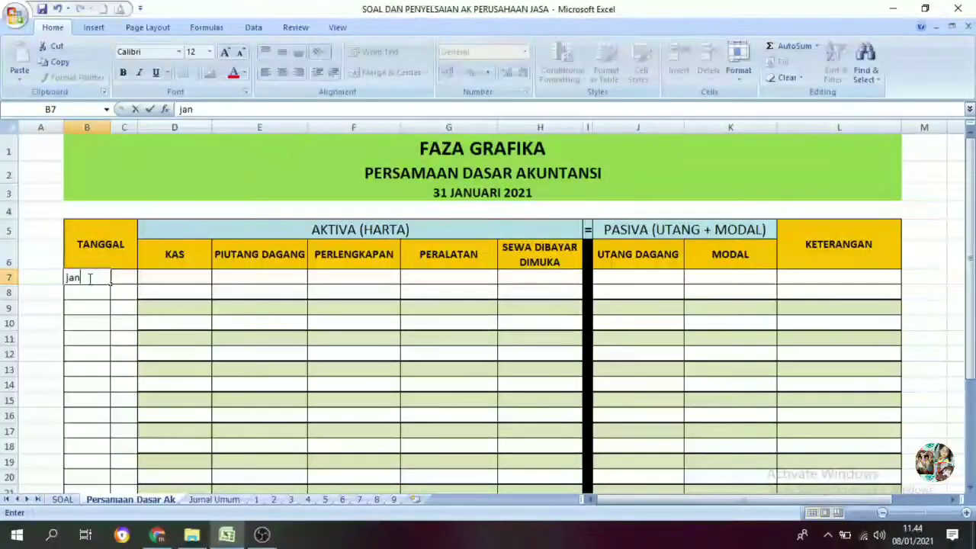
pyautogui.write('uari')
pyautogui.press('Tab')
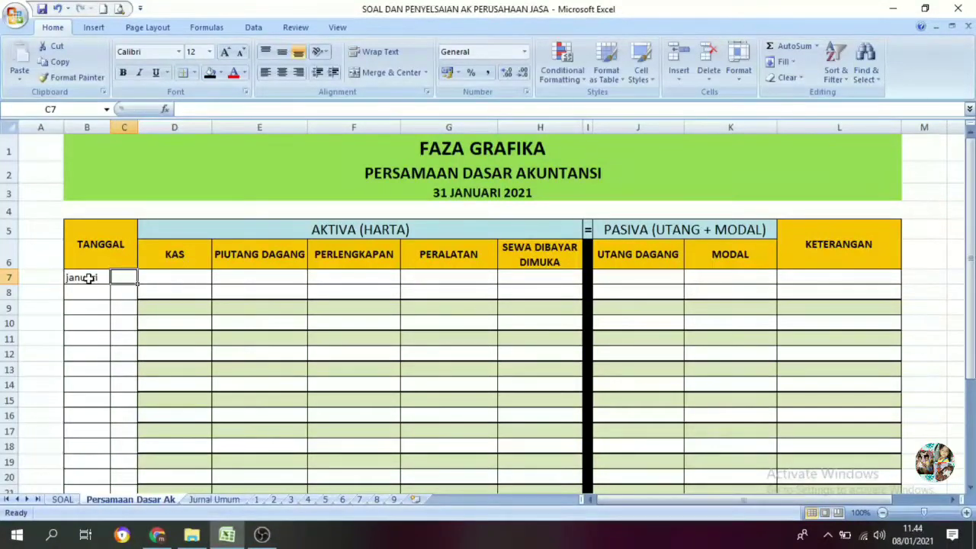
pyautogui.write('1')
pyautogui.press('Tab')
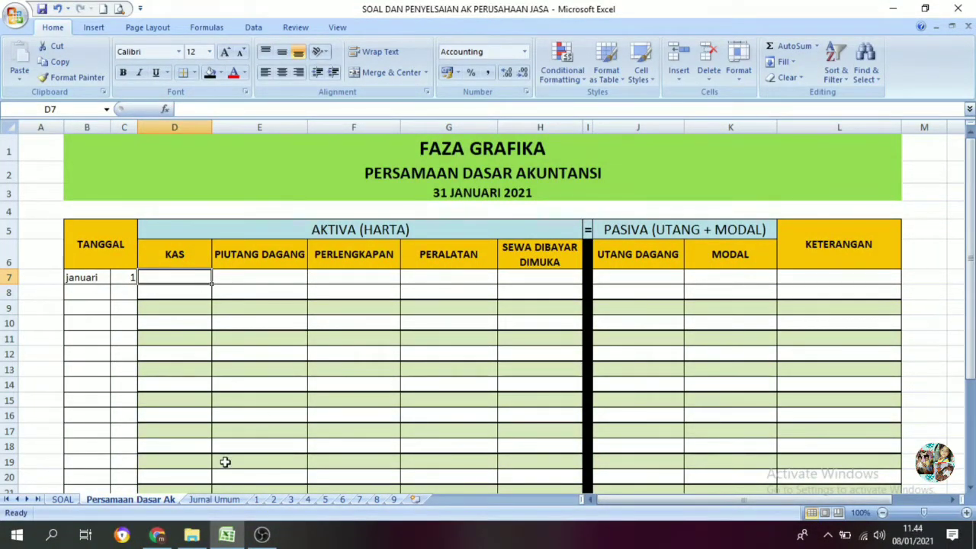
# Check the 1 Januari investment on the SOAL sheet and record 300.000.000 under MODAL in cell K7
pyautogui.click(616, 274)
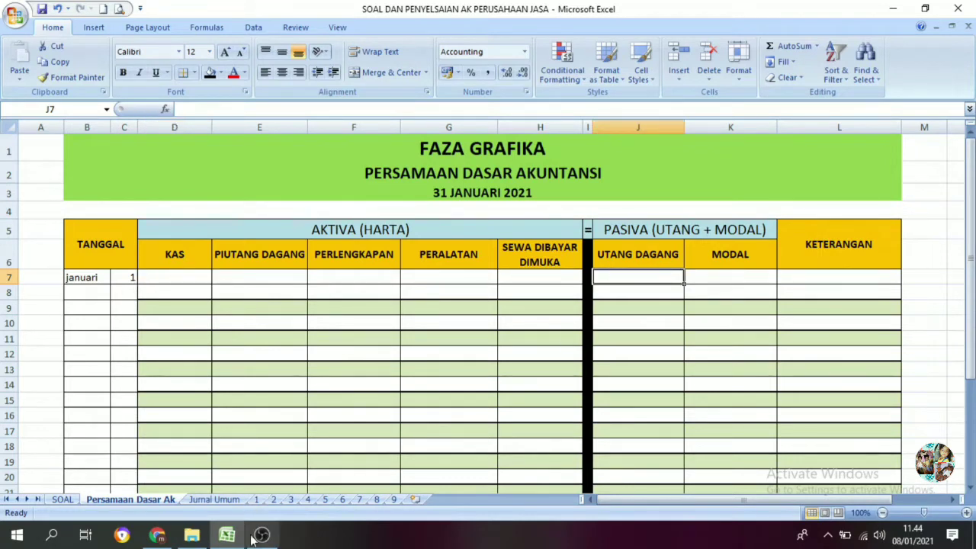
pyautogui.click(65, 500)
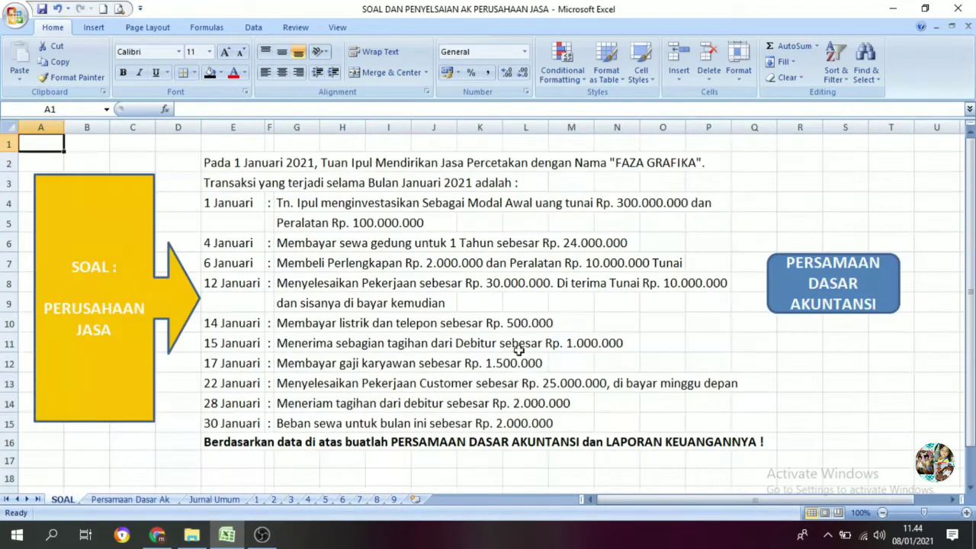
pyautogui.click(632, 202)
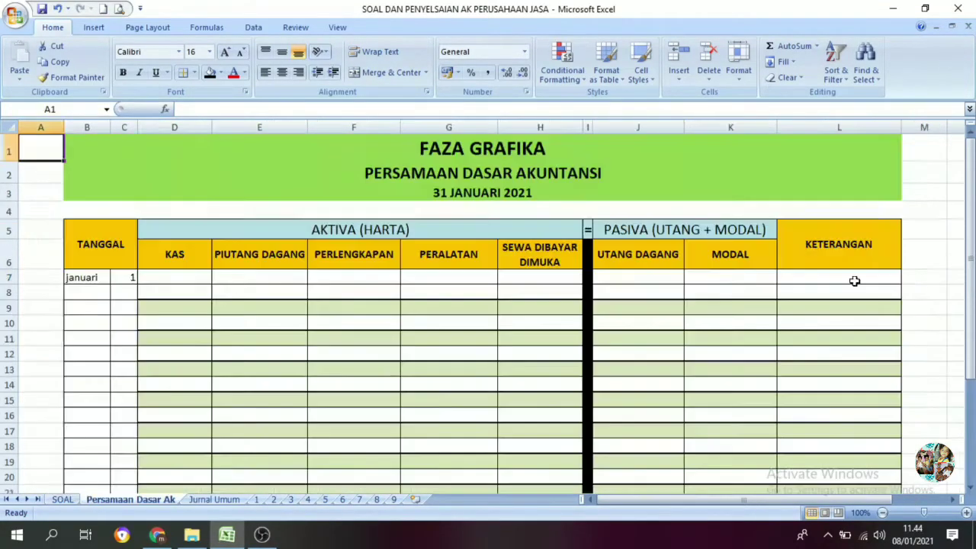
pyautogui.click(869, 279)
pyautogui.click(726, 279)
pyautogui.write('300')
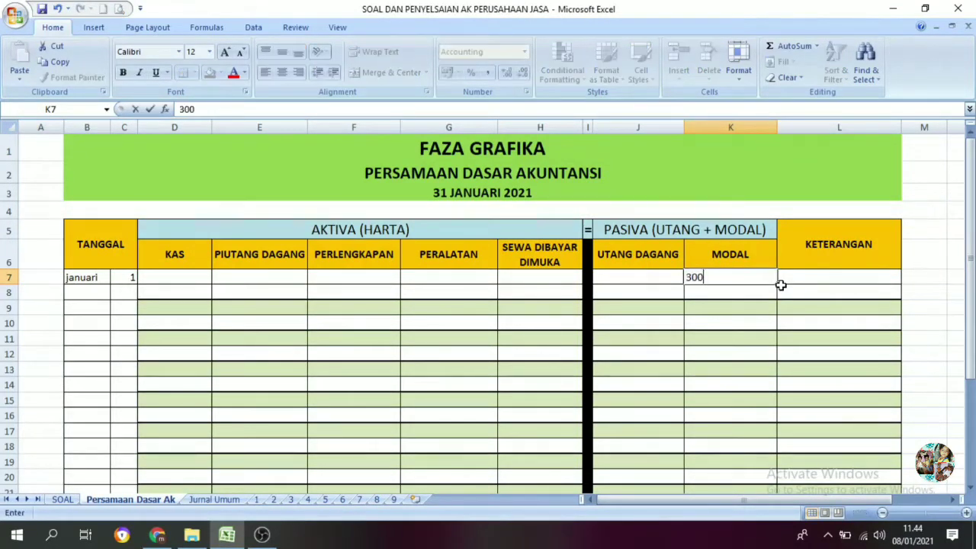
pyautogui.write('.000.000')
pyautogui.press('Return')
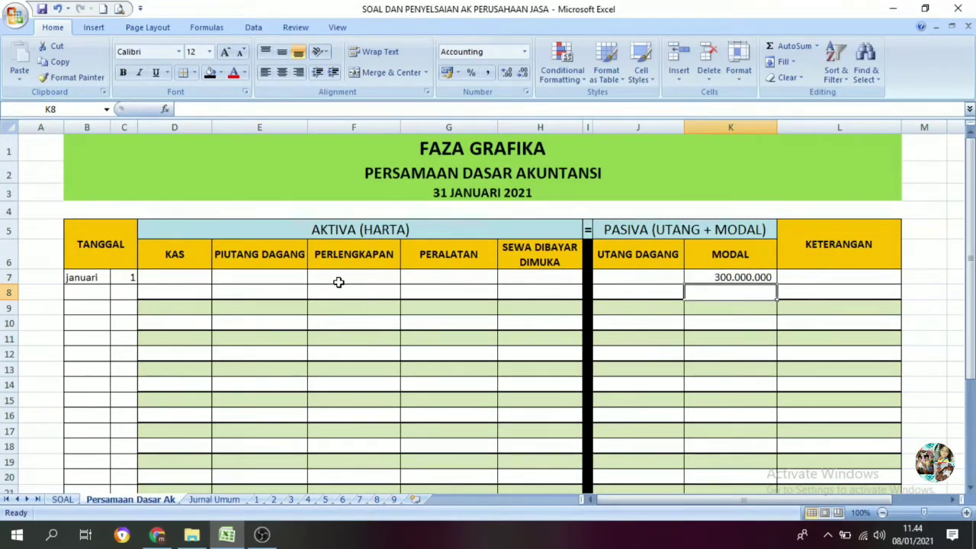
# Recheck the 1 Januari transaction on the SOAL sheet and clear the MODAL amount in K7 of the equation table
pyautogui.click(160, 278)
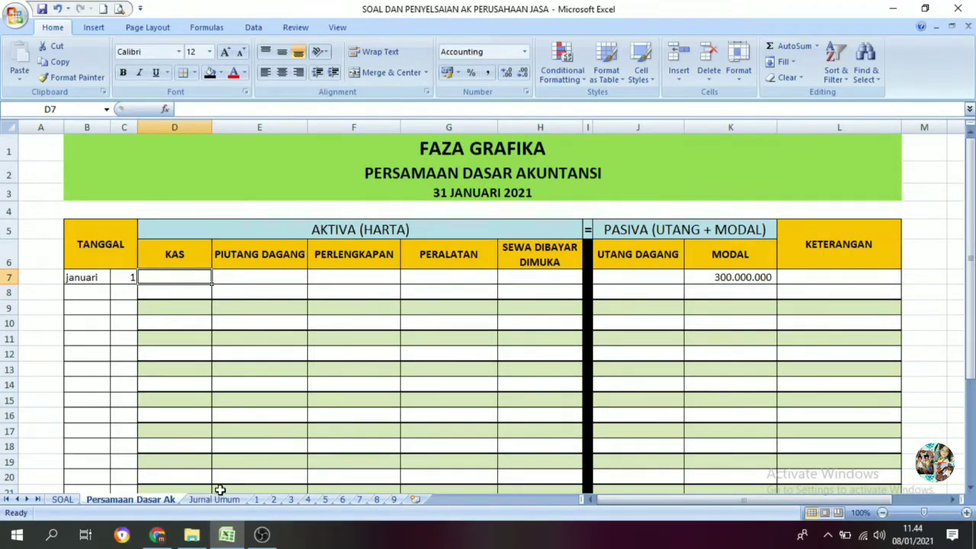
pyautogui.scroll(-3, 293, 381)
pyautogui.scroll(-1, 381, 389)
pyautogui.click(469, 398)
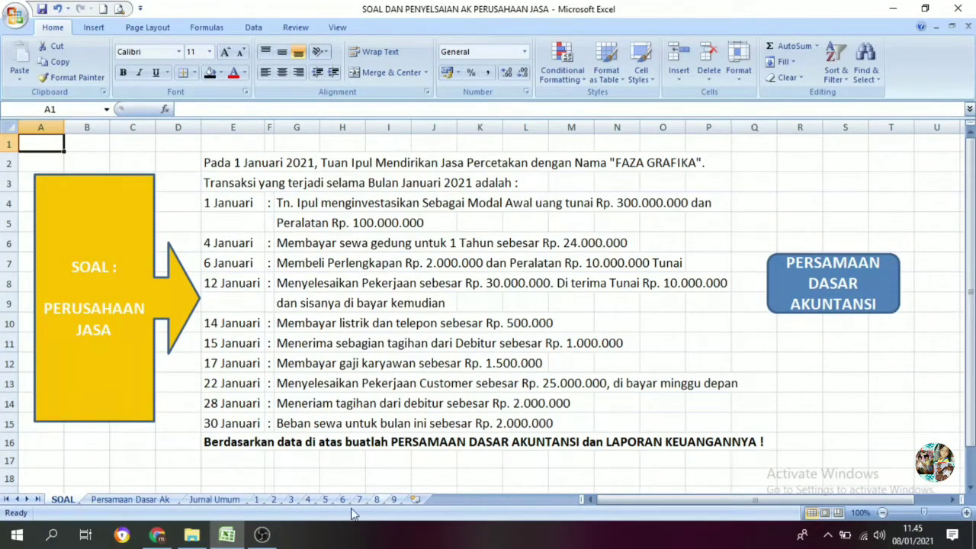
pyautogui.click(817, 303)
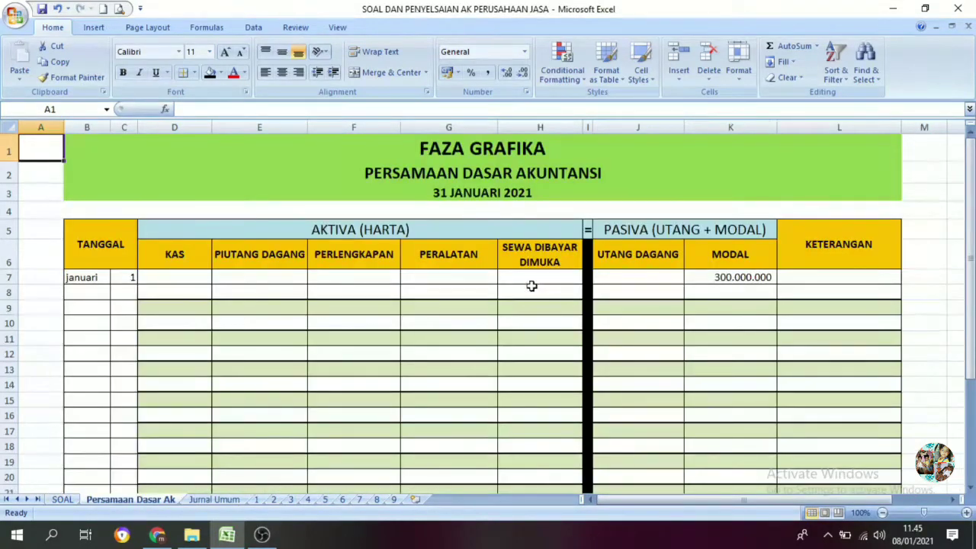
pyautogui.press('Delete')
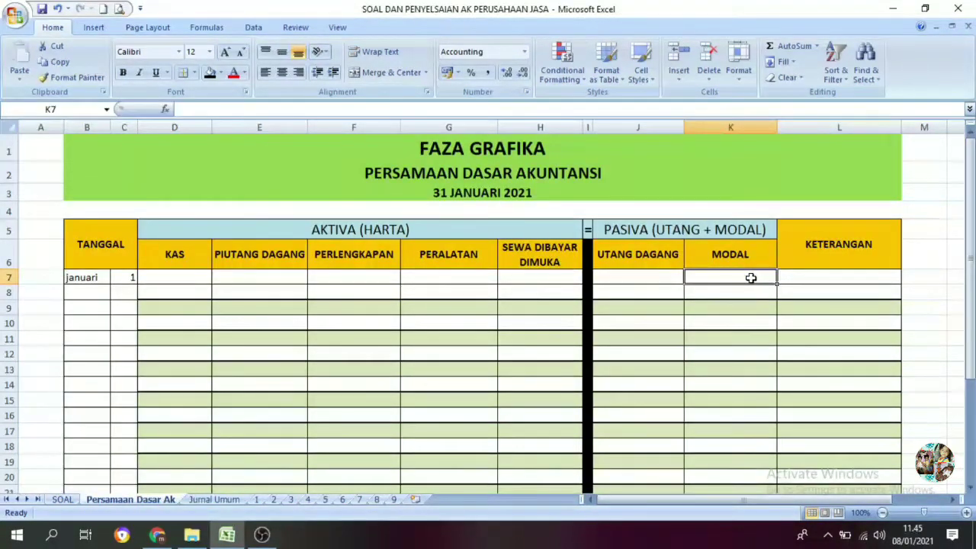
# Record the 1 Januari investment as 300.000.000 under KAS in D7 and 100.000.000 under PERALATAN in G7
pyautogui.click(177, 275)
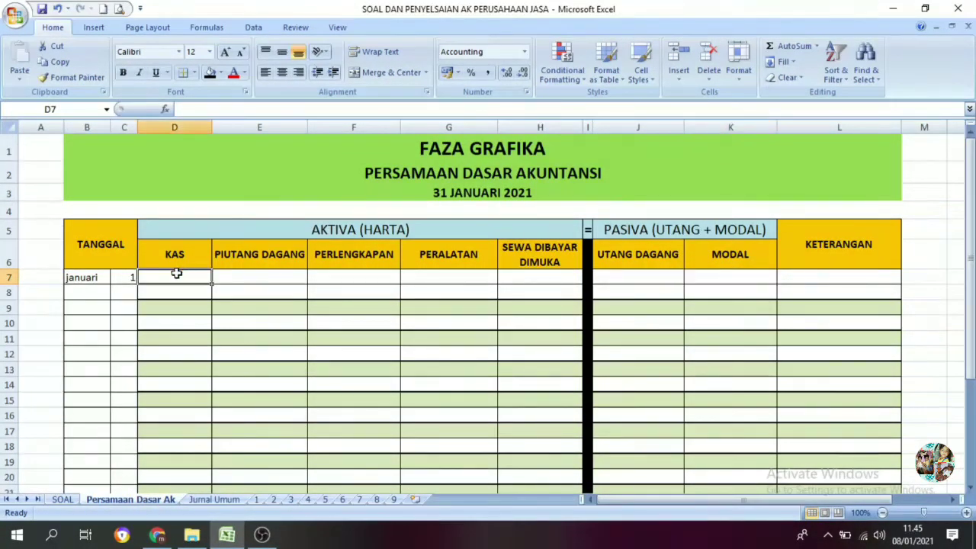
pyautogui.write('300.000.000')
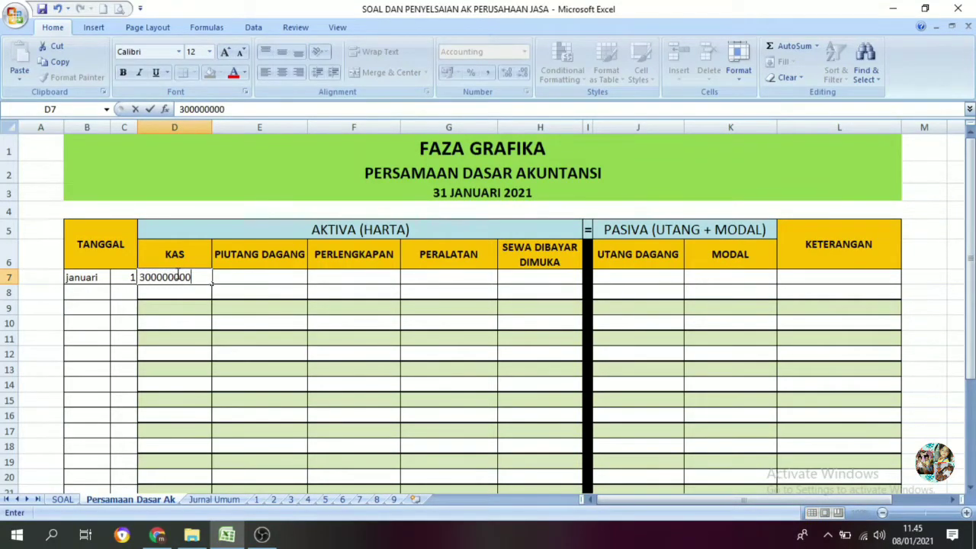
pyautogui.press('Tab')
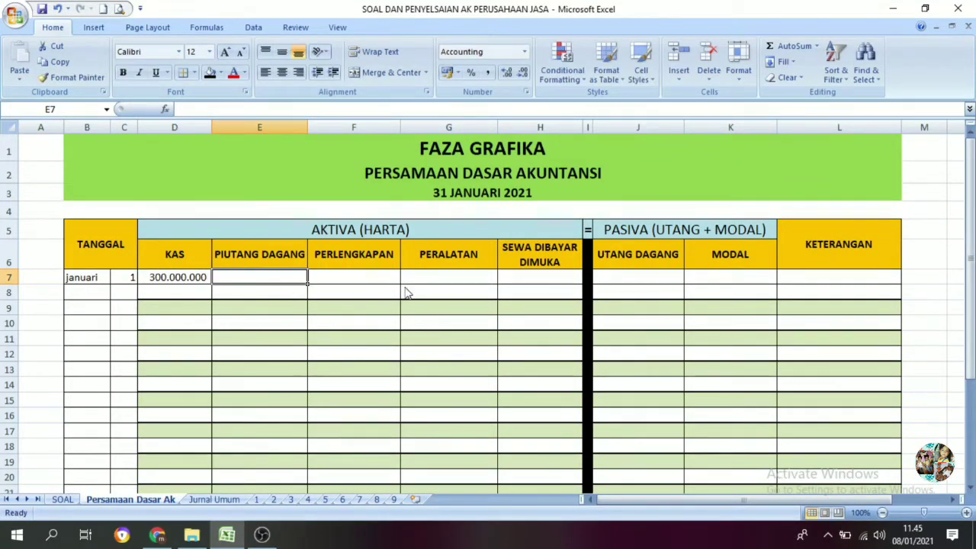
pyautogui.click(443, 280)
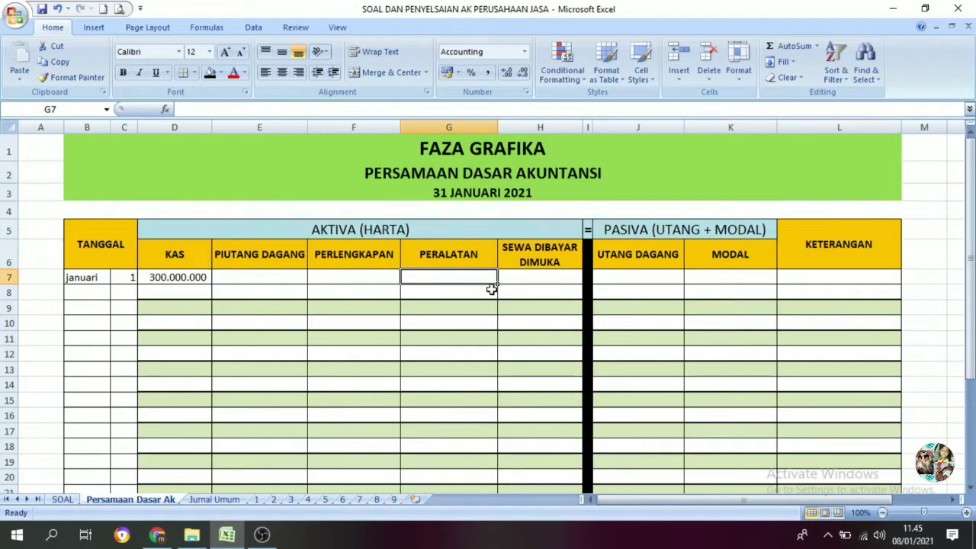
pyautogui.write('100000000')
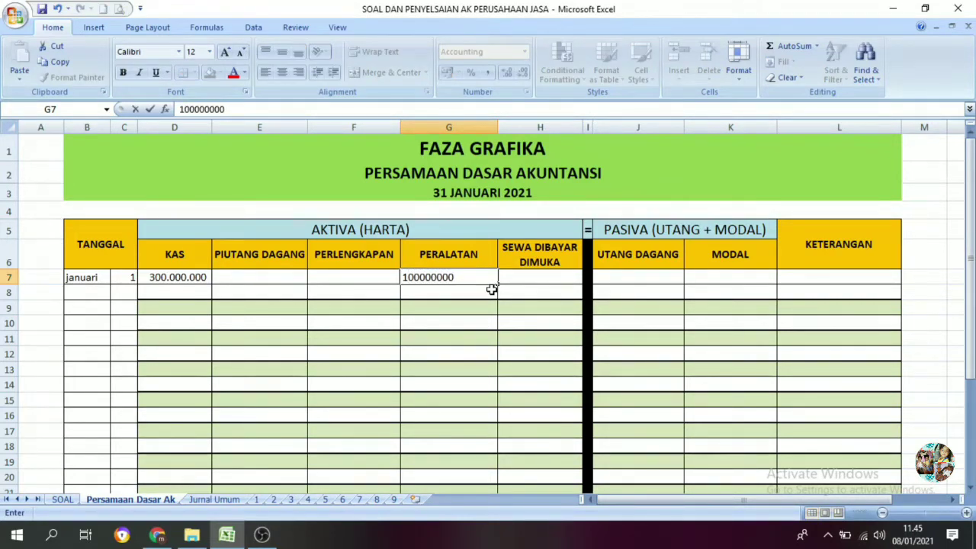
pyautogui.press('Return')
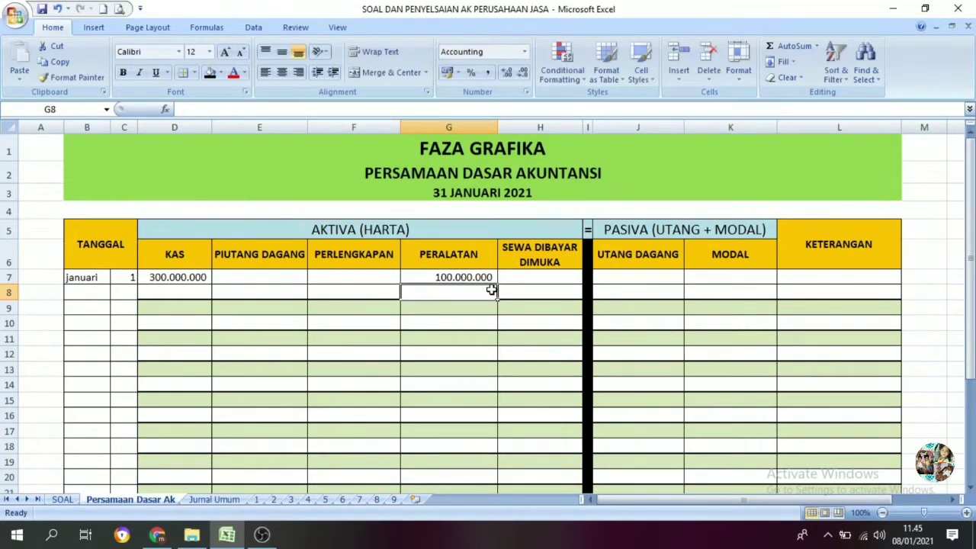
# Record the owner's combined 1 Januari investment of 400.000.000 under MODAL in K7
pyautogui.click(736, 276)
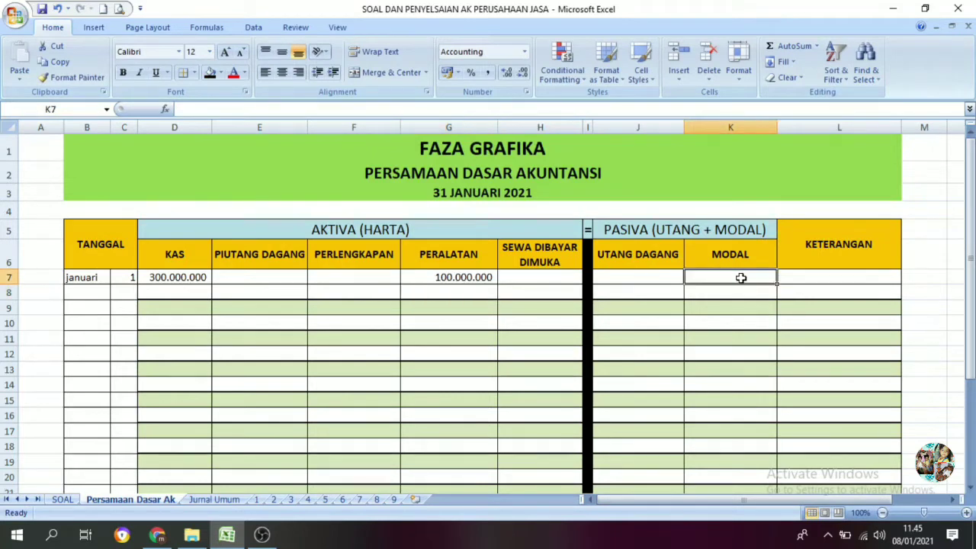
pyautogui.write('400')
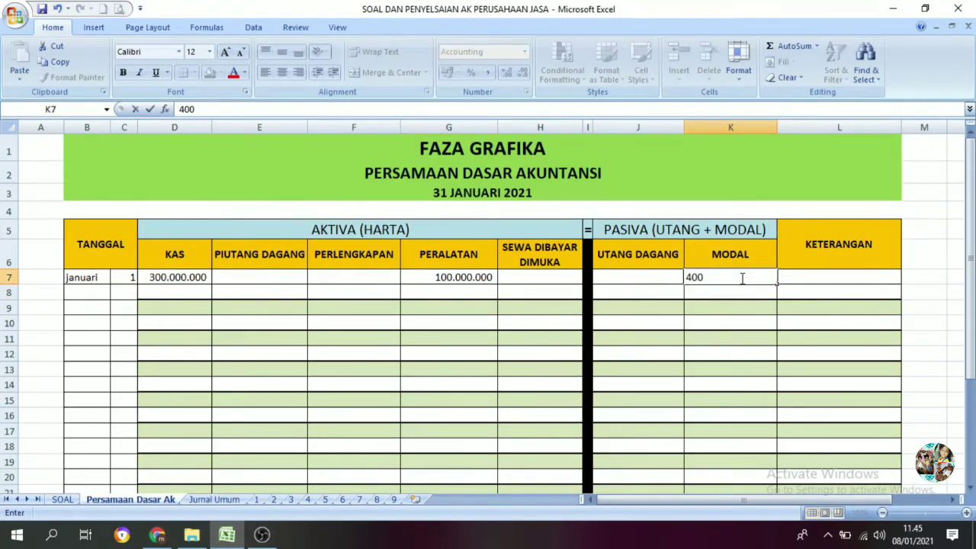
pyautogui.write('.000.000')
pyautogui.press('Return')
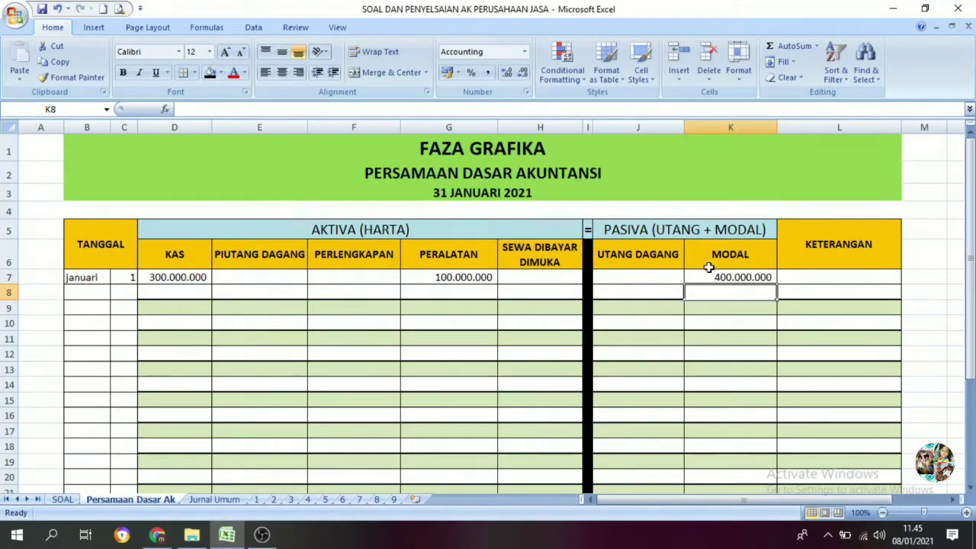
# Check the 4 Januari rent payment on the SOAL sheet and record 24.000.000 under SEWA DIBAYAR DIMUKA in H8
pyautogui.scroll(-3, 579, 370)
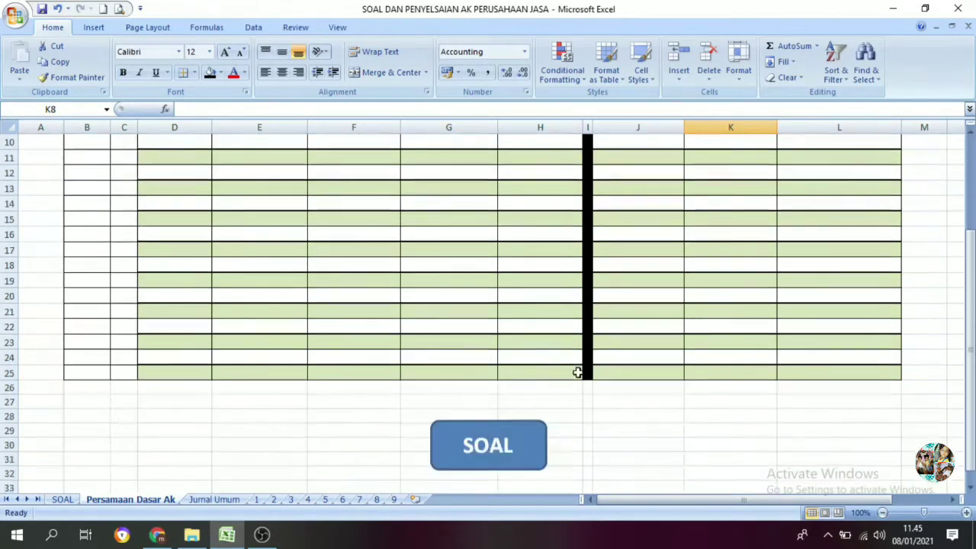
pyautogui.click(467, 446)
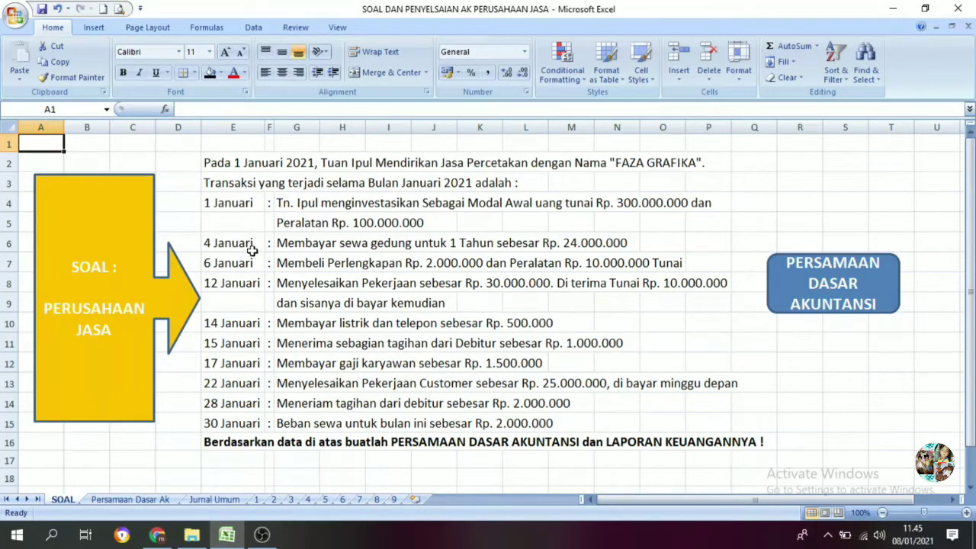
pyautogui.click(823, 304)
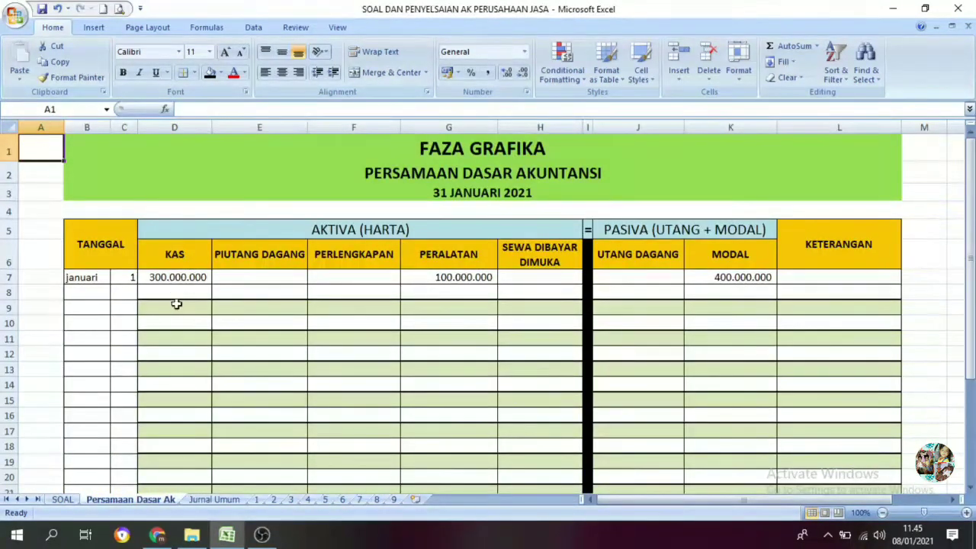
pyautogui.click(530, 292)
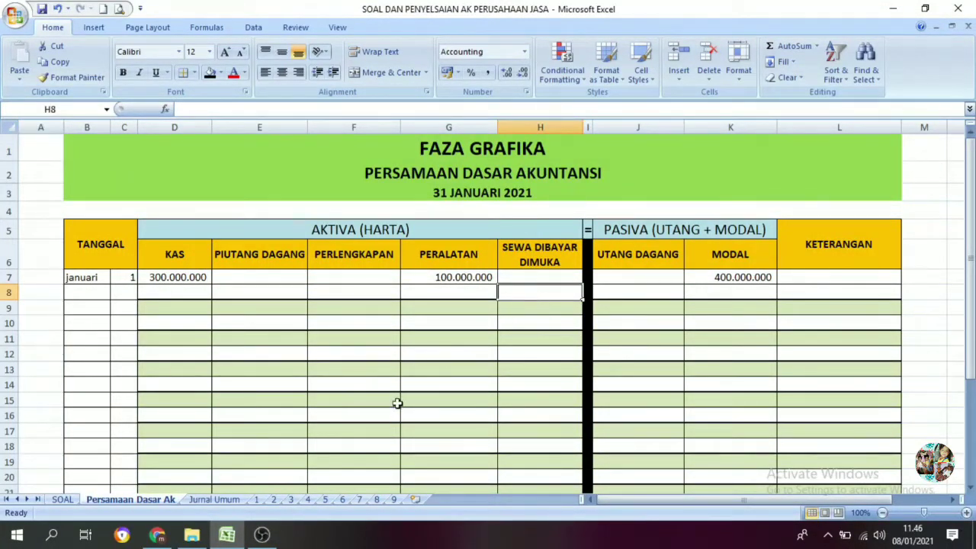
pyautogui.write('24000')
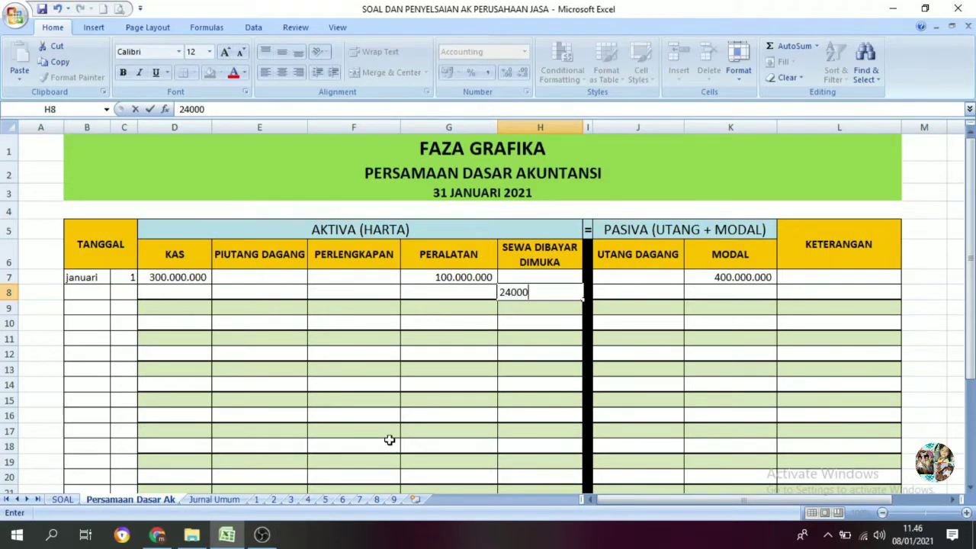
pyautogui.write('000')
pyautogui.click(444, 293)
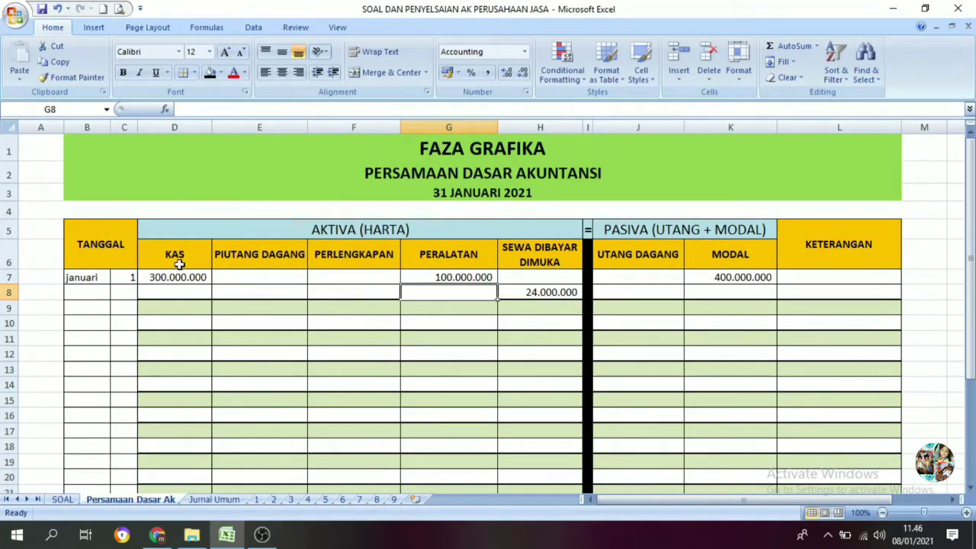
# Record the 4 Januari rent payment as -24.000.000 under KAS in D8
pyautogui.click(175, 294)
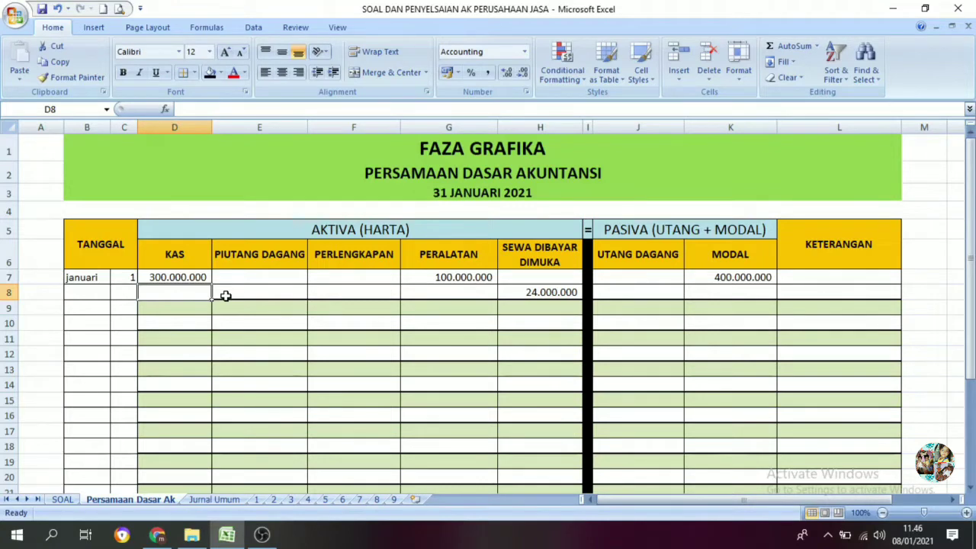
pyautogui.write('-2400000')
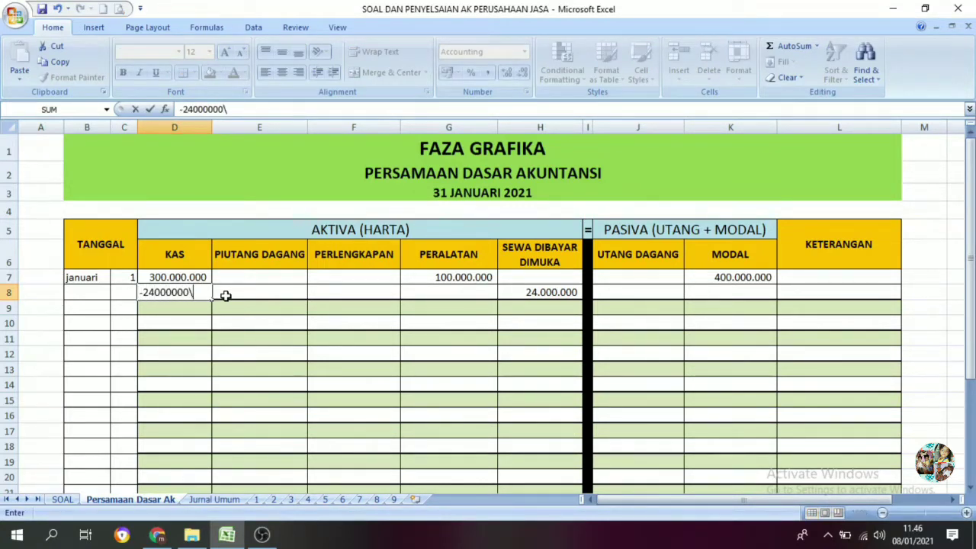
pyautogui.write('0\\')
pyautogui.press('BackSpace')
pyautogui.press('Return')
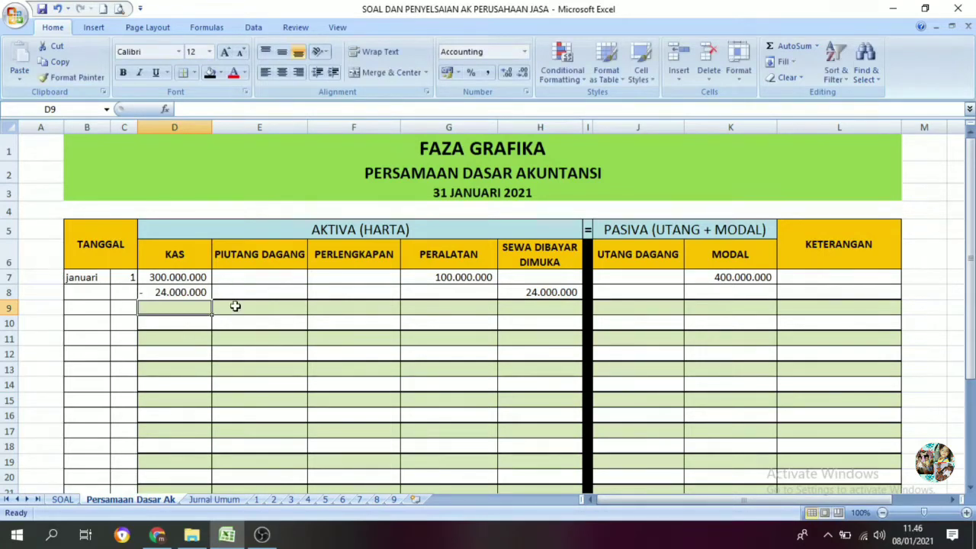
# Review the rent transaction's date on the SOAL sheet and enter day 4 in C8 of the equation table
pyautogui.scroll(-4, 403, 445)
pyautogui.click(466, 399)
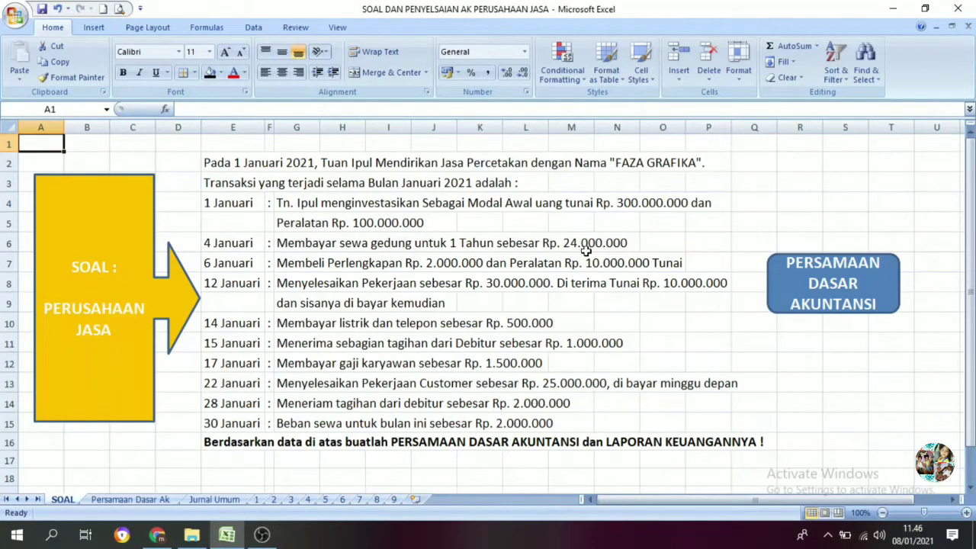
pyautogui.click(827, 293)
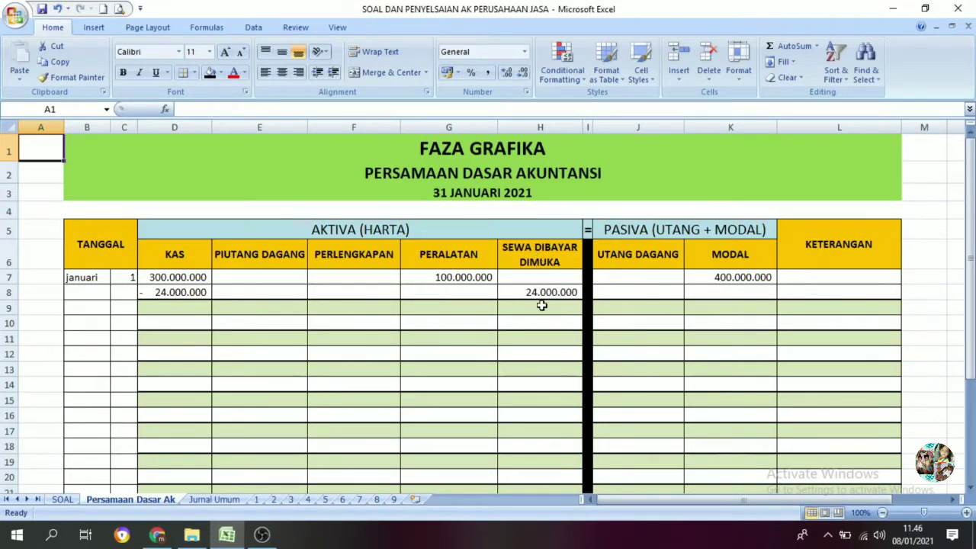
pyautogui.click(125, 293)
pyautogui.write('4')
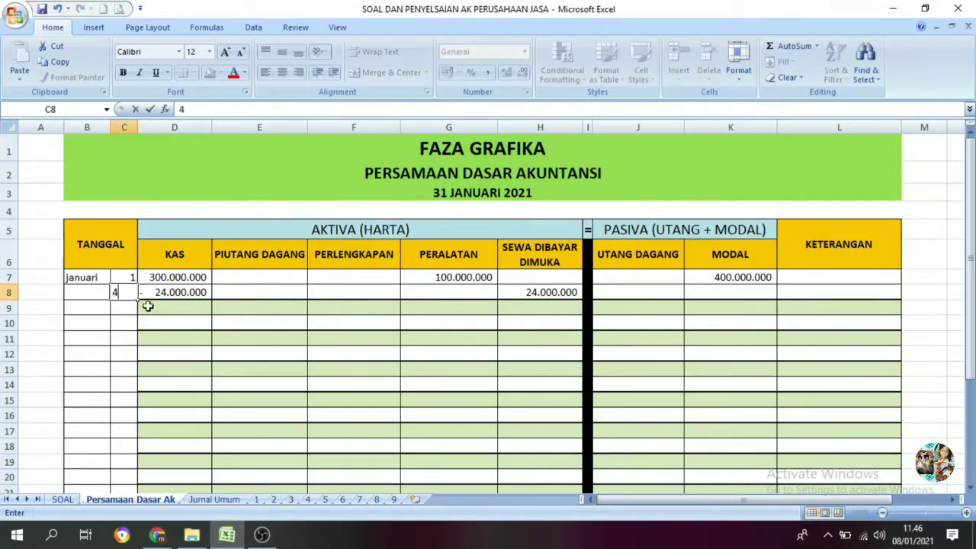
pyautogui.click(188, 338)
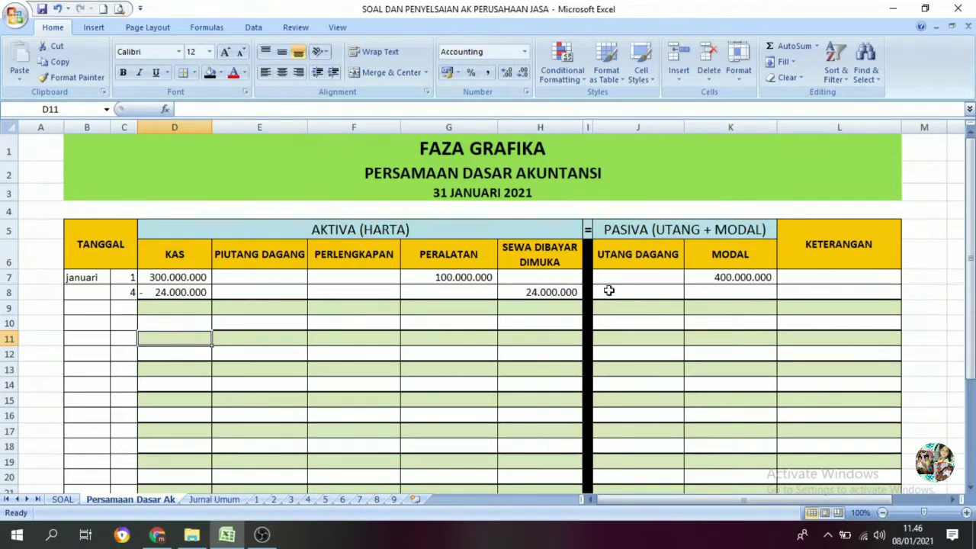
# Calculate the KAS balance in D9 with the formula =D7+D8
pyautogui.click(166, 305)
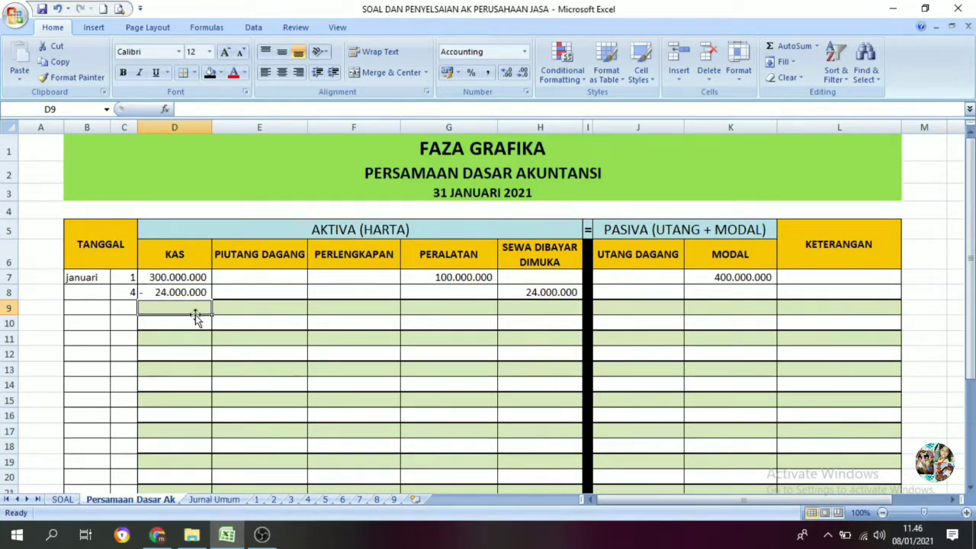
pyautogui.write('=')
pyautogui.press('Up')
pyautogui.press('Up')
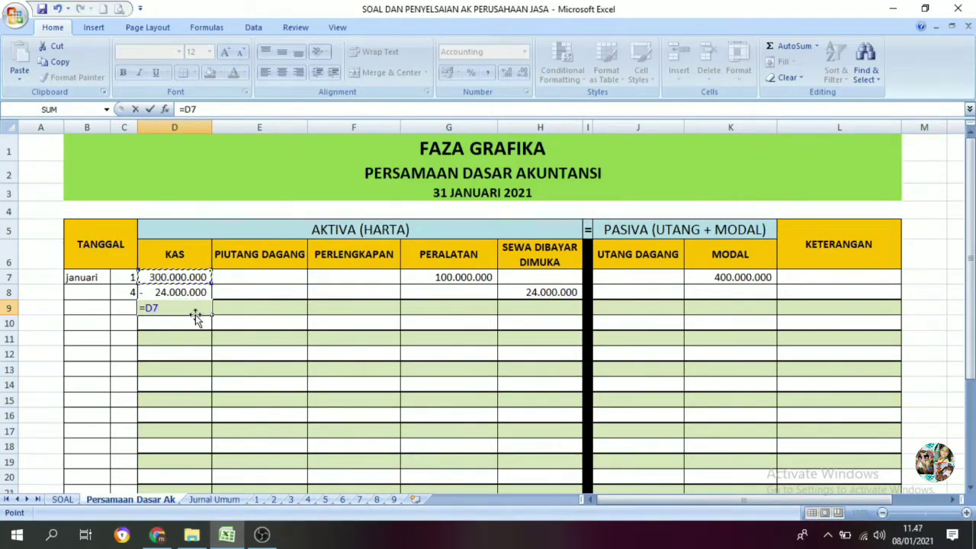
pyautogui.write('+')
pyautogui.click(196, 318)
pyautogui.press('Up')
pyautogui.press('Up')
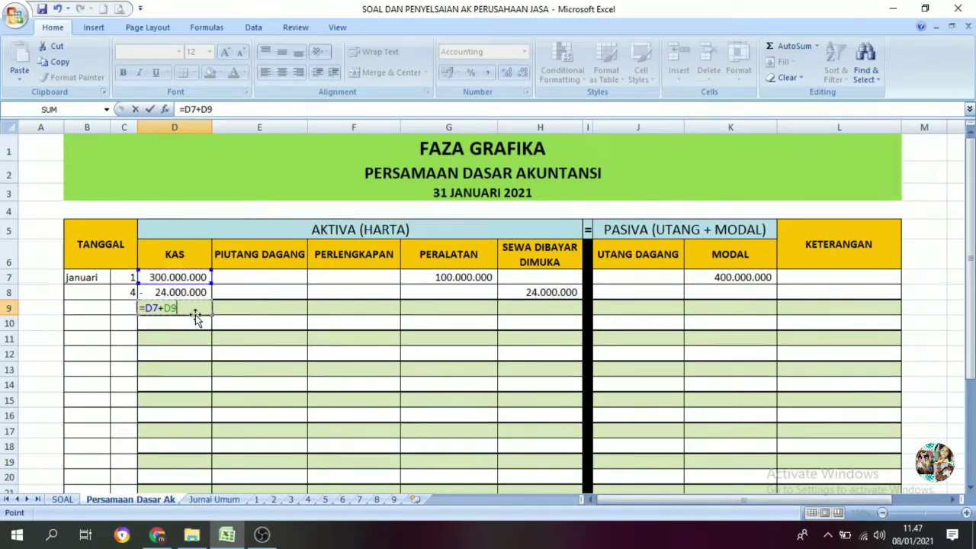
pyautogui.press('Return')
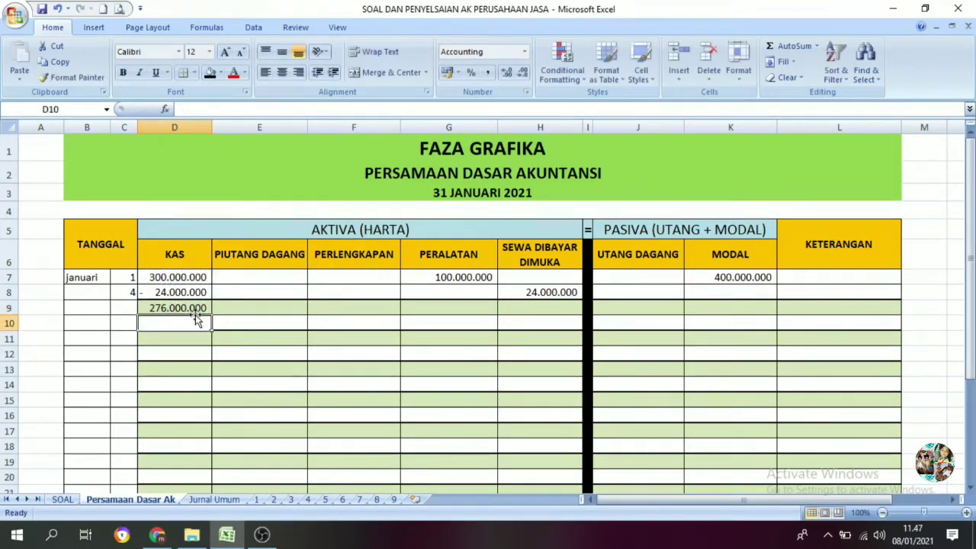
# Calculate the PERALATAN balance in G9 with the formula =G7+G8
pyautogui.click(456, 278)
pyautogui.click(454, 311)
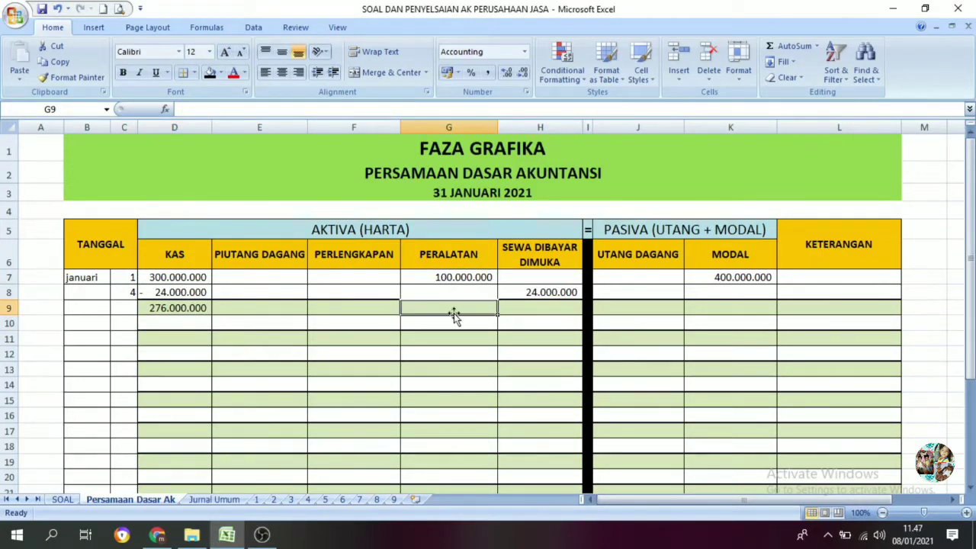
pyautogui.write('=')
pyautogui.press('Up')
pyautogui.press('Up')
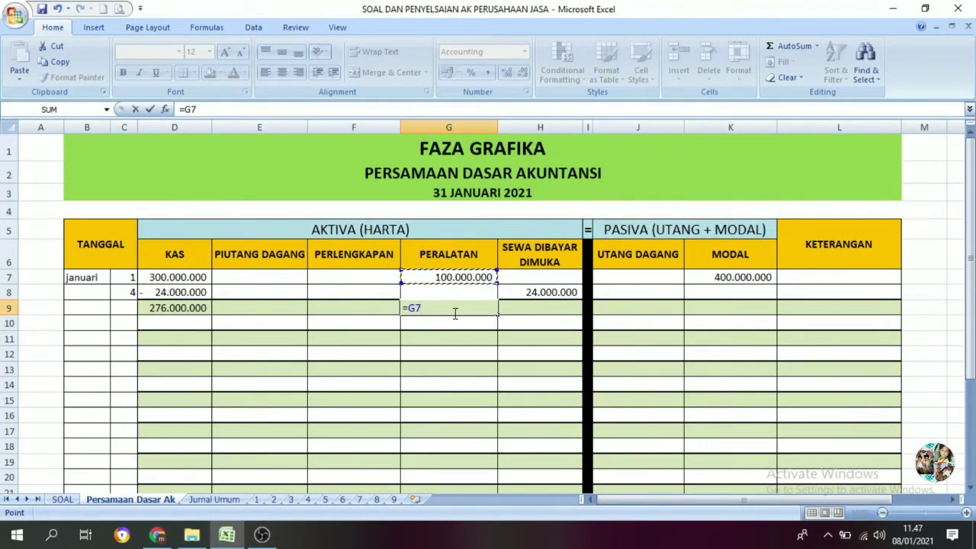
pyautogui.write('+')
pyautogui.press('Up')
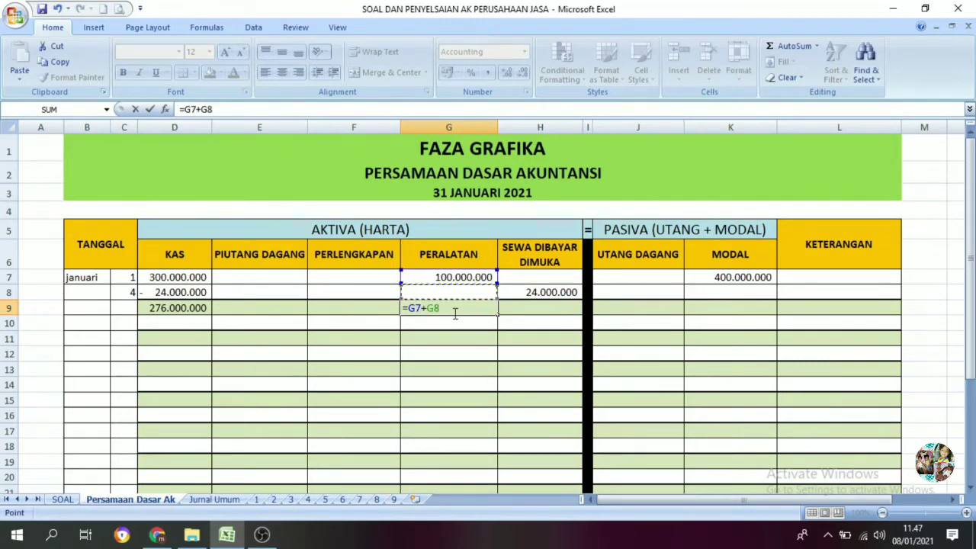
pyautogui.press('Return')
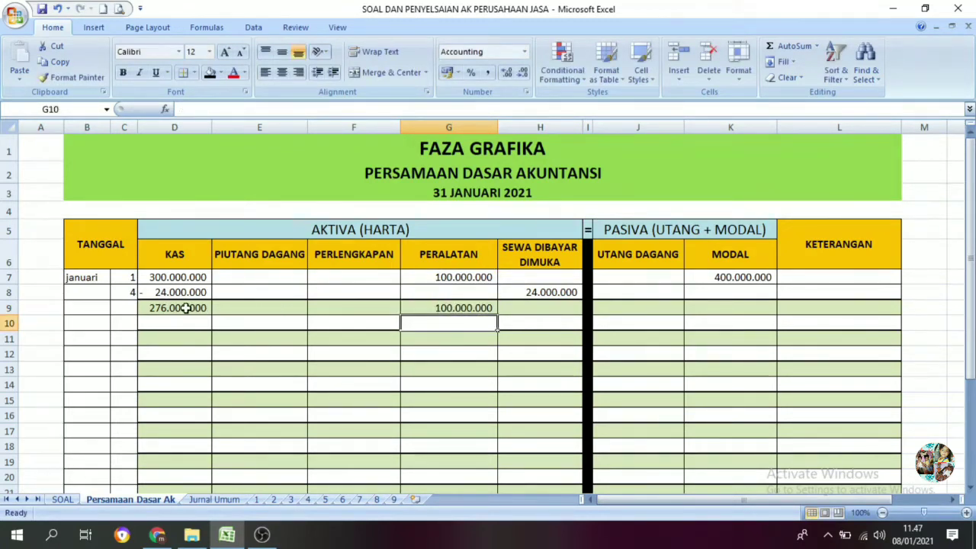
# Fill the KAS balance formula from D9 across row 9 through the MODAL column in K9
pyautogui.click(186, 307)
pyautogui.moveTo(215, 317); pyautogui.dragTo(781, 321)
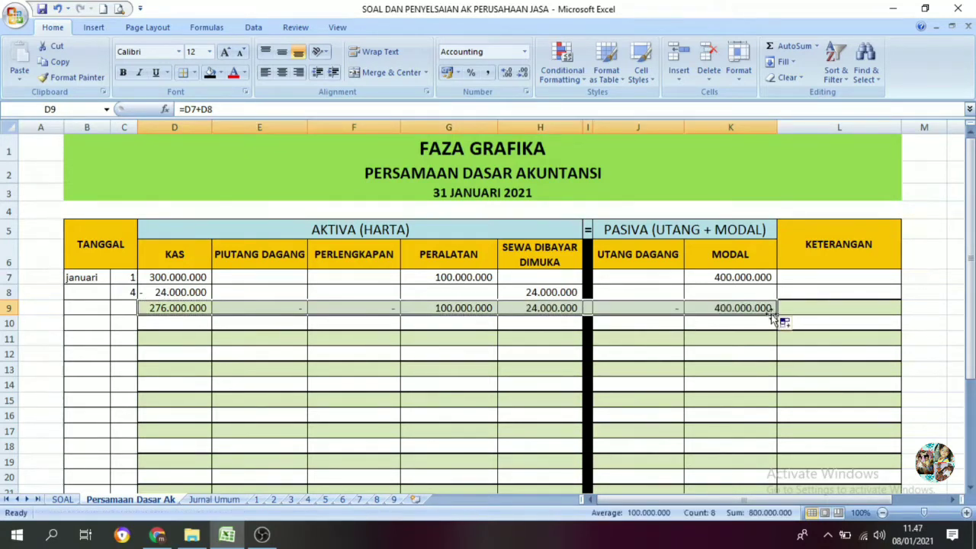
# Restore the black divider fill in I9 by copying the formatting of I8 with Format Painter
pyautogui.click(616, 377)
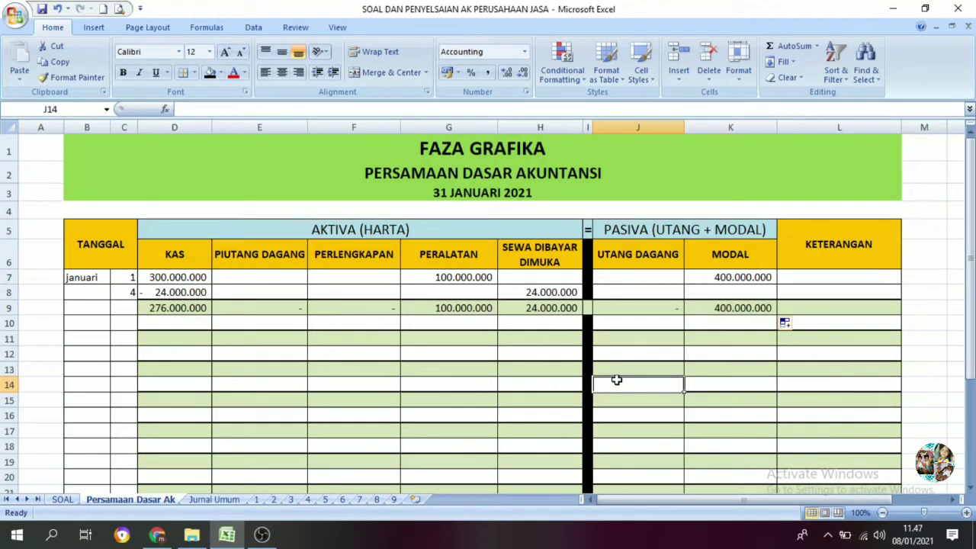
pyautogui.click(587, 308)
pyautogui.click(586, 293)
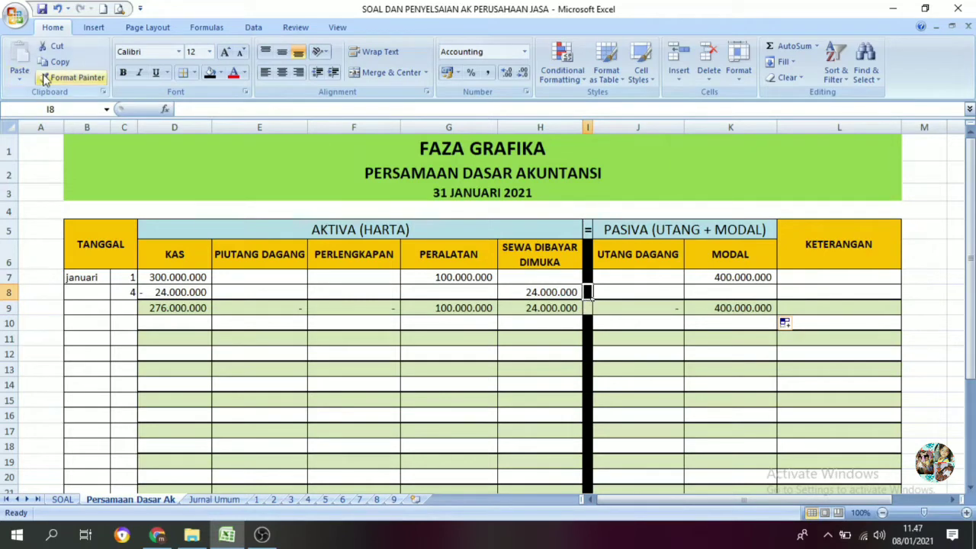
pyautogui.click(73, 77)
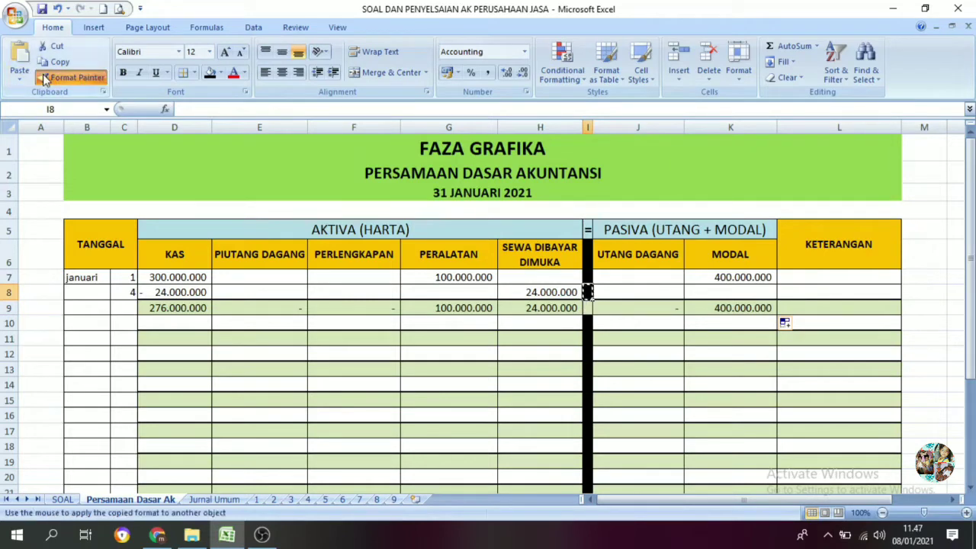
pyautogui.click(587, 308)
pyautogui.click(491, 384)
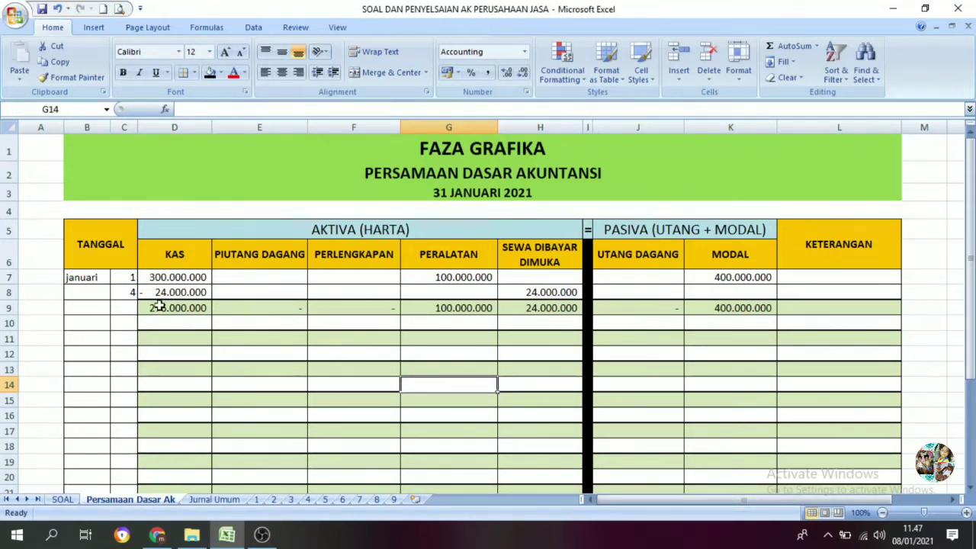
# Check the balances across row 9, consult the 6 January transaction on the SOAL sheet and return to the equation table
pyautogui.moveTo(163, 311); pyautogui.dragTo(712, 307)
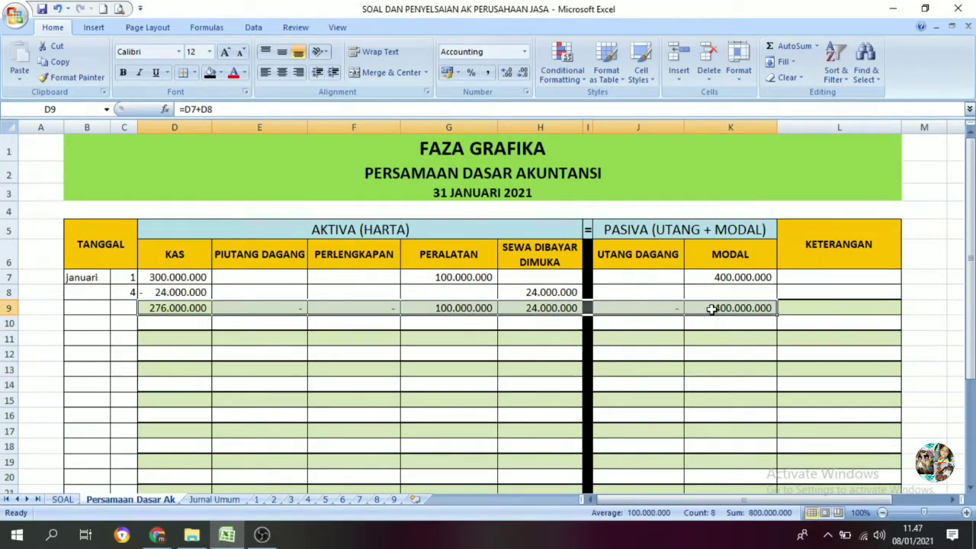
pyautogui.click(229, 334)
pyautogui.scroll(-3, 389, 407)
pyautogui.click(465, 454)
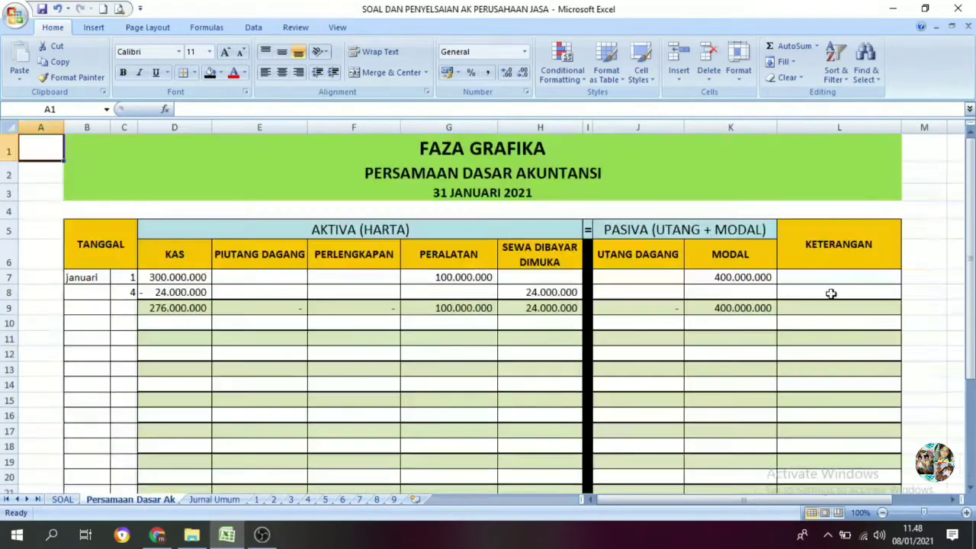
pyautogui.click(832, 299)
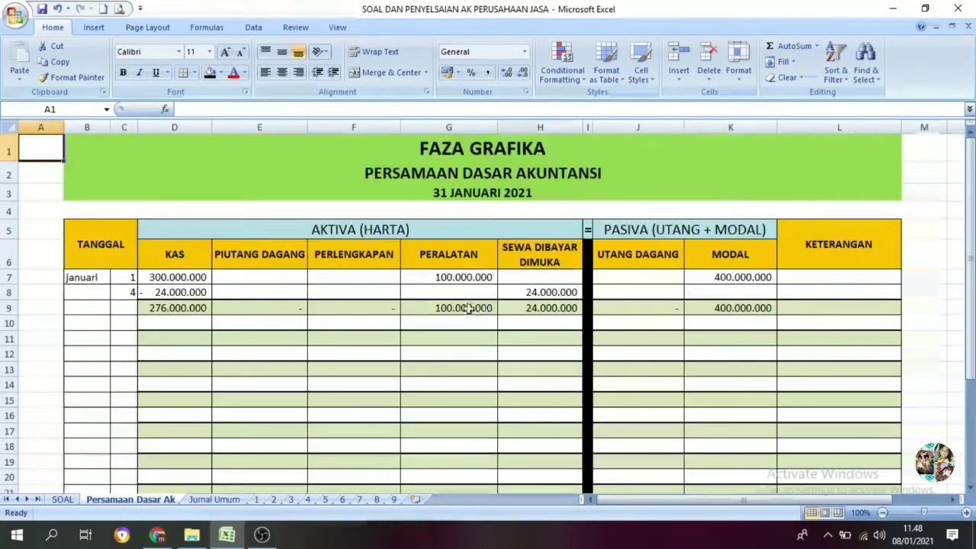
# Record day 6 in C10 with 2.000.000 under PERLENGKAPAN in F10 and 10.000.000 under PERALATAN in G10
pyautogui.click(345, 322)
pyautogui.click(122, 323)
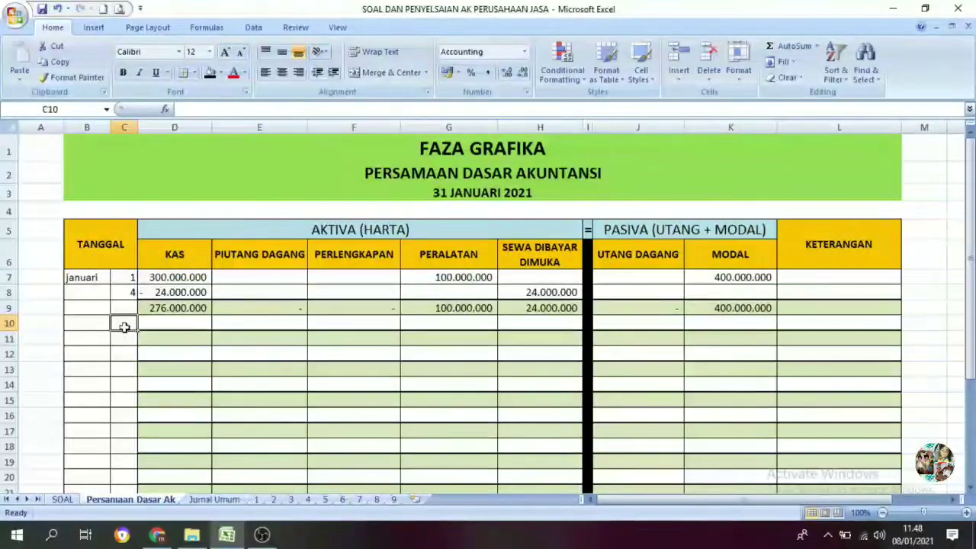
pyautogui.write('6')
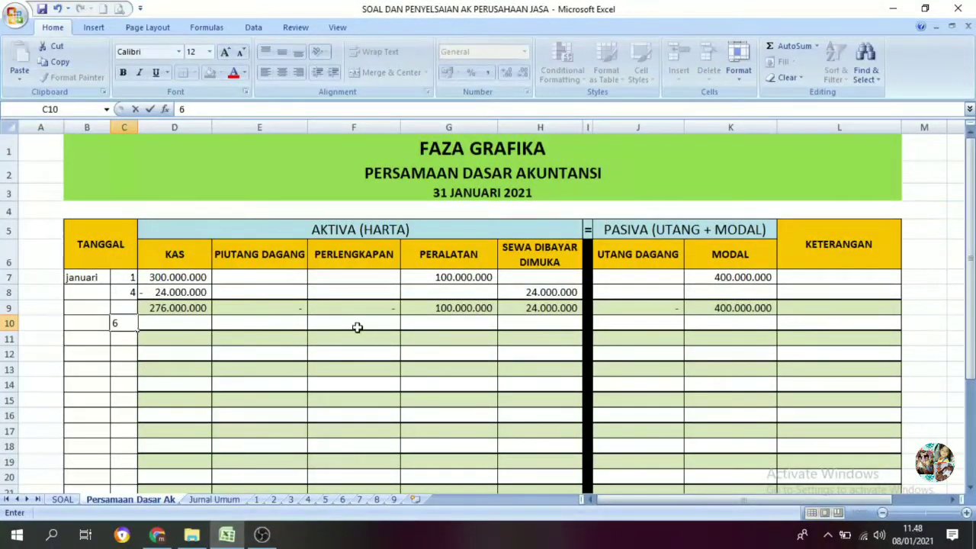
pyautogui.click(367, 326)
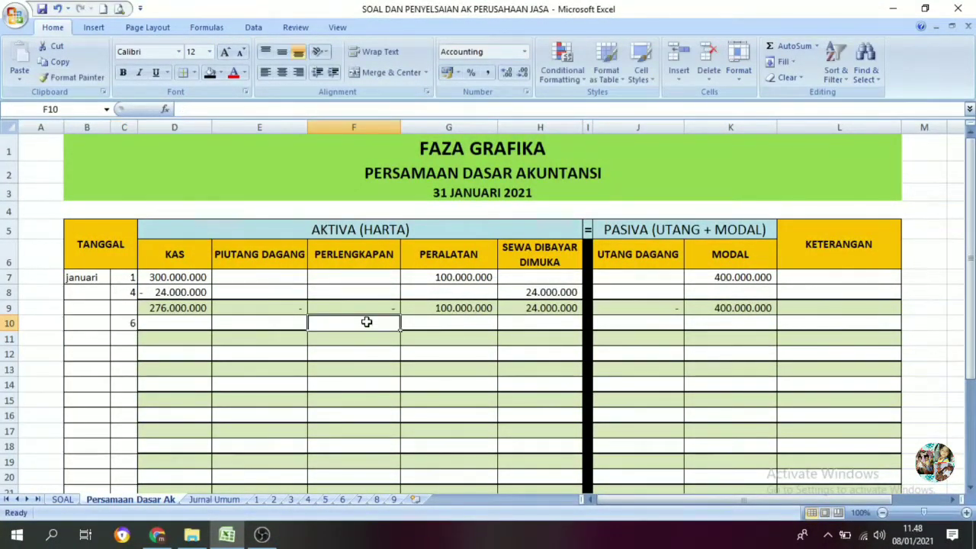
pyautogui.write('2.000.000')
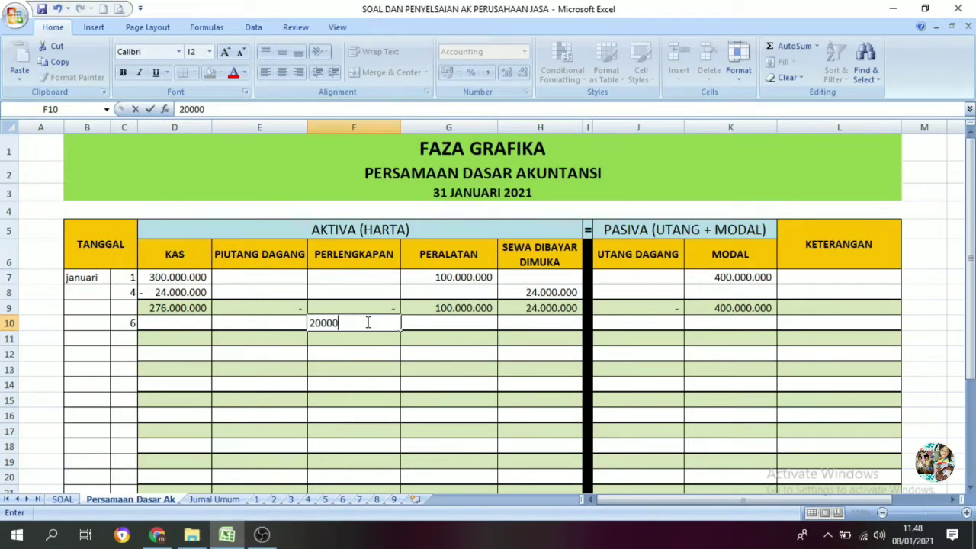
pyautogui.press('Tab')
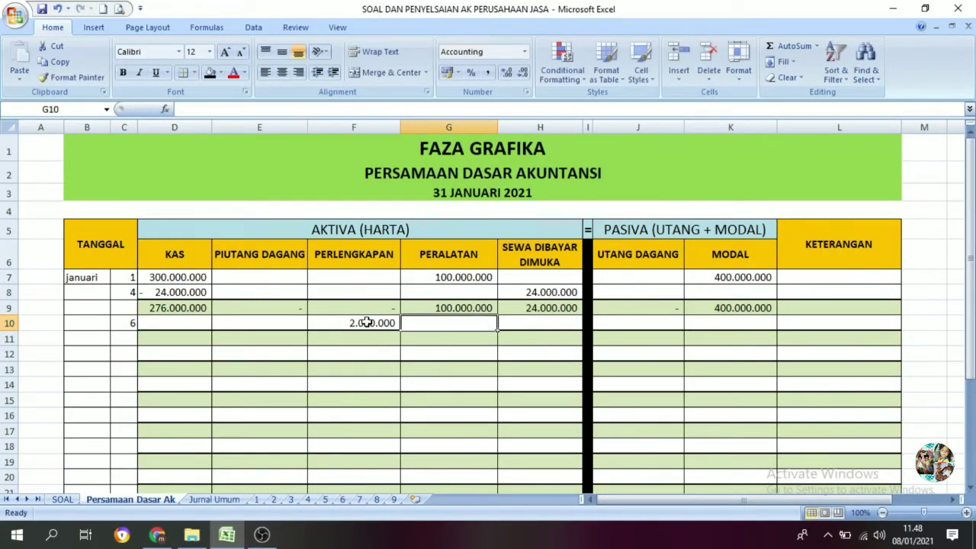
pyautogui.write('10000000')
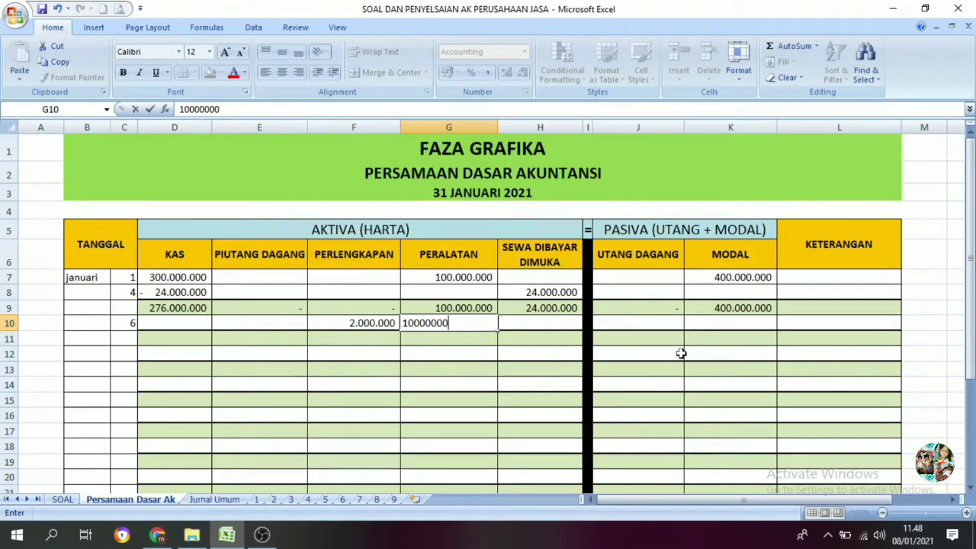
pyautogui.click(439, 378)
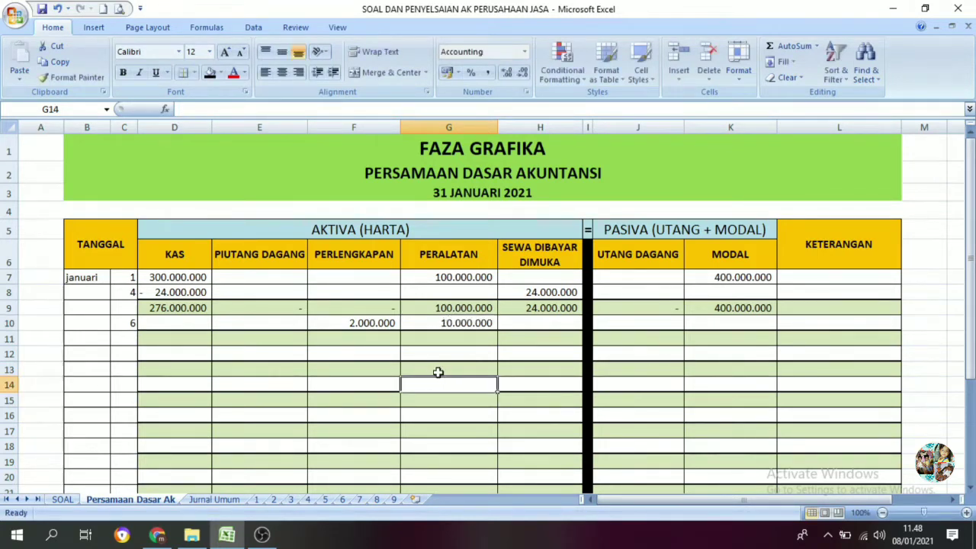
# Enter the cash payment of -12.000.000 under KAS in D10
pyautogui.click(441, 324)
pyautogui.click(162, 325)
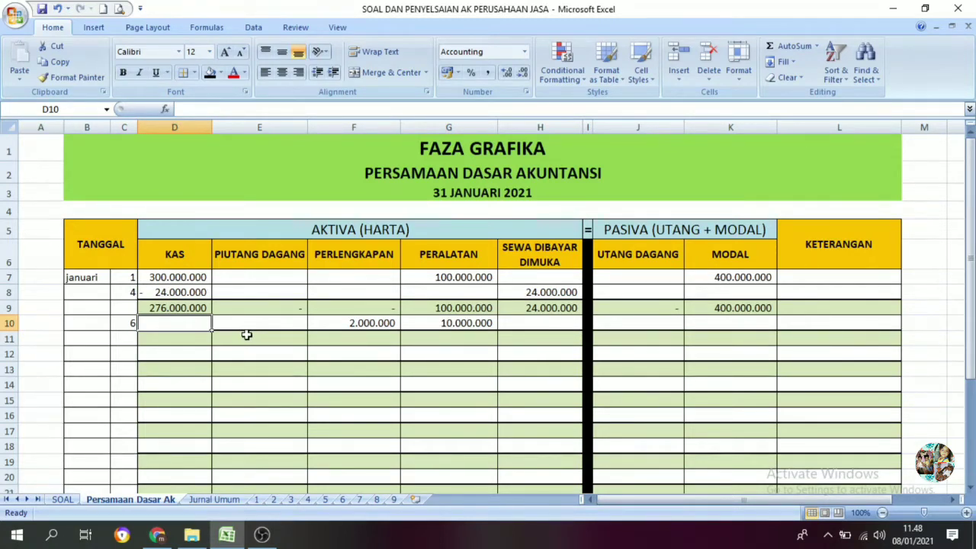
pyautogui.write('-12')
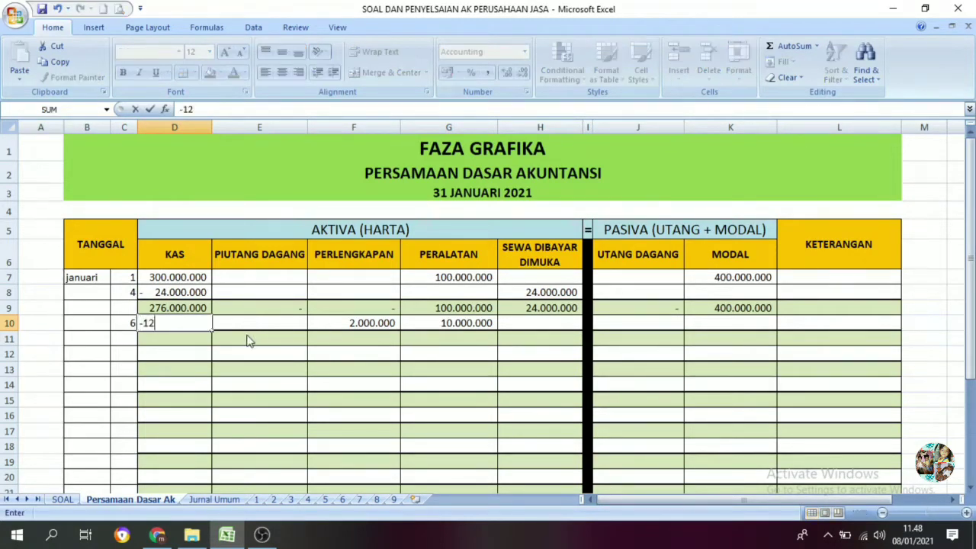
pyautogui.write('000000')
pyautogui.press('Return')
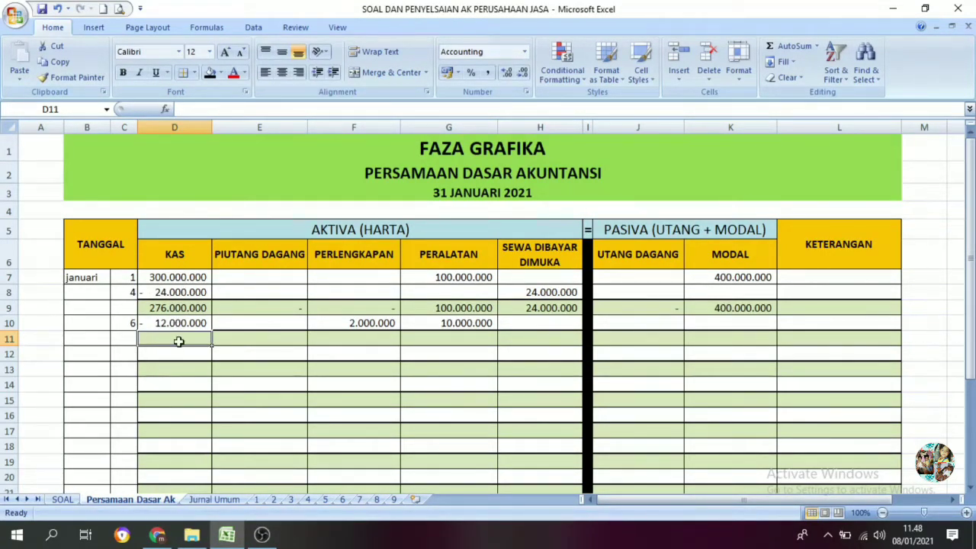
# Calculate the KAS balance in D11 with the formula =D9+D10
pyautogui.write('=')
pyautogui.press('Up')
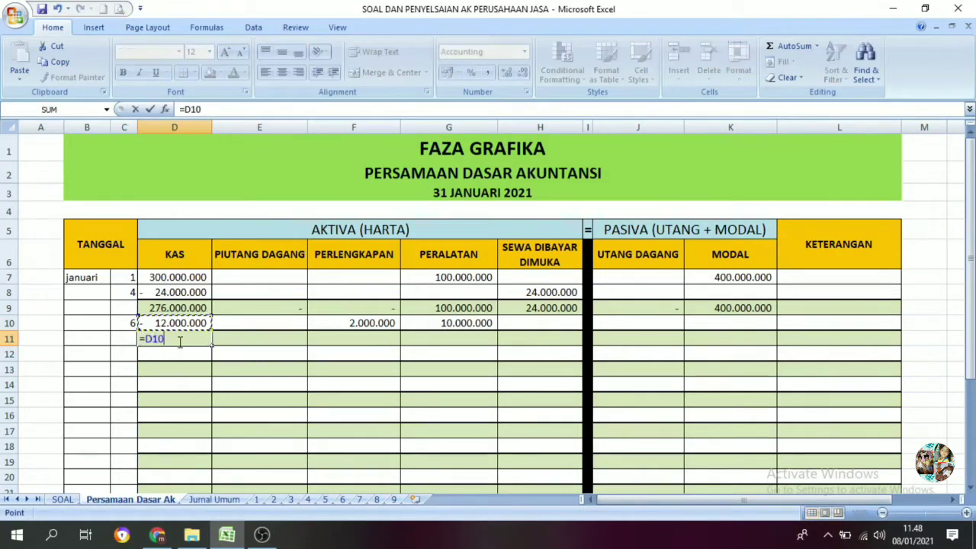
pyautogui.press('Up')
pyautogui.write('+')
pyautogui.press('Up')
pyautogui.press('Return')
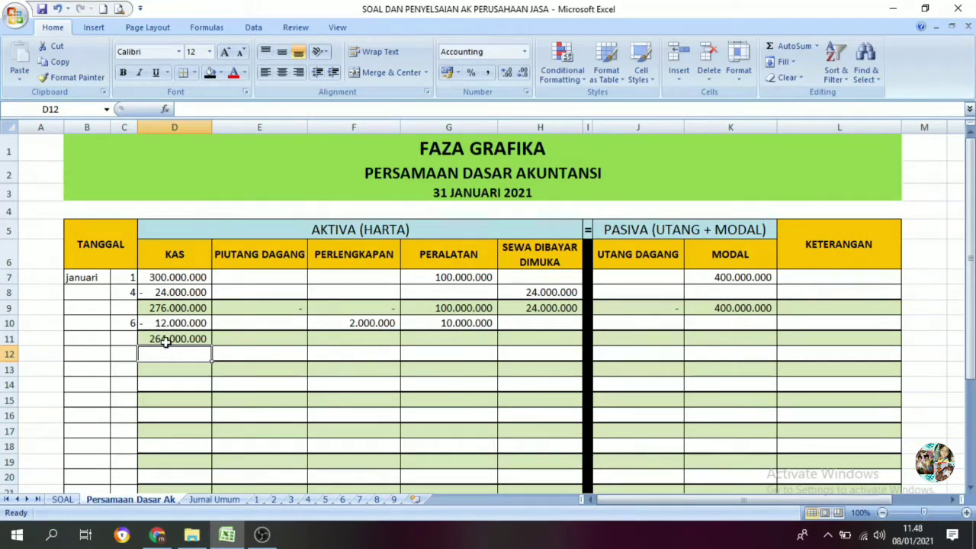
# Fill the KAS balance formula from D11 across row 11 through the MODAL column in K11
pyautogui.click(166, 340)
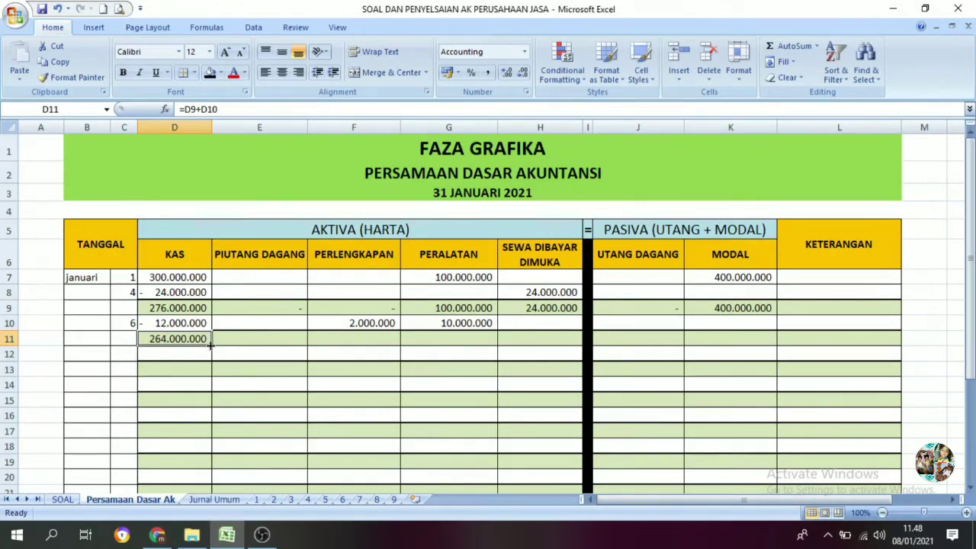
pyautogui.moveTo(210, 345); pyautogui.dragTo(580, 347)
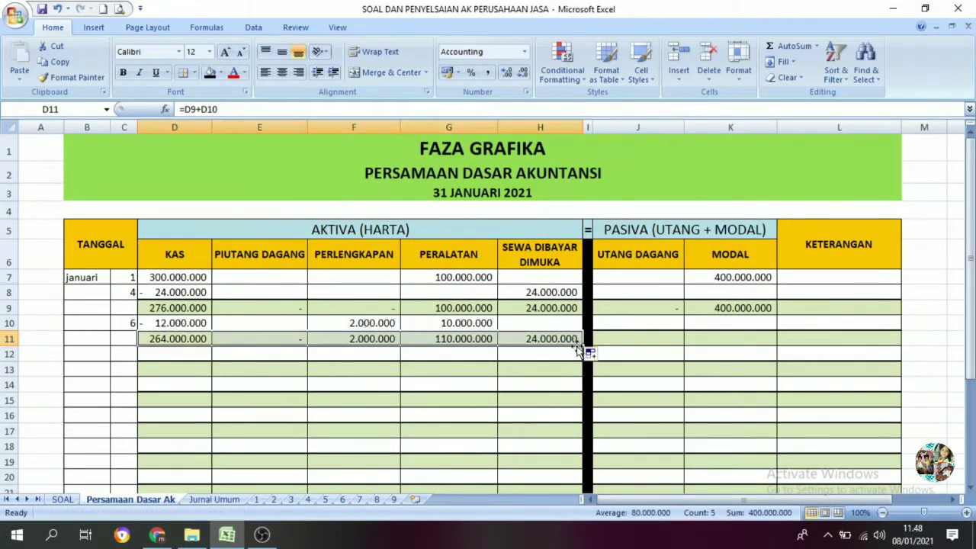
pyautogui.click(655, 340)
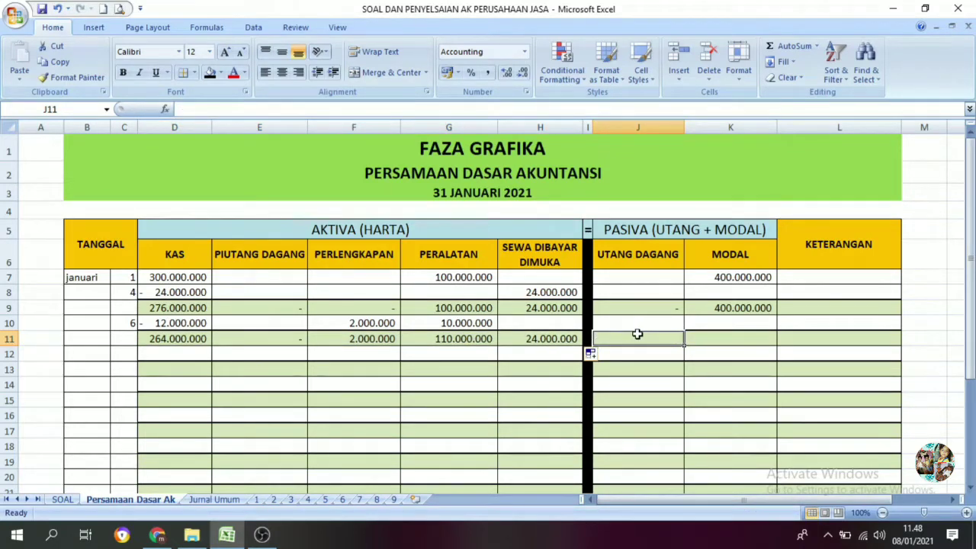
pyautogui.click(577, 342)
pyautogui.moveTo(581, 344); pyautogui.dragTo(738, 343)
pyautogui.click(707, 384)
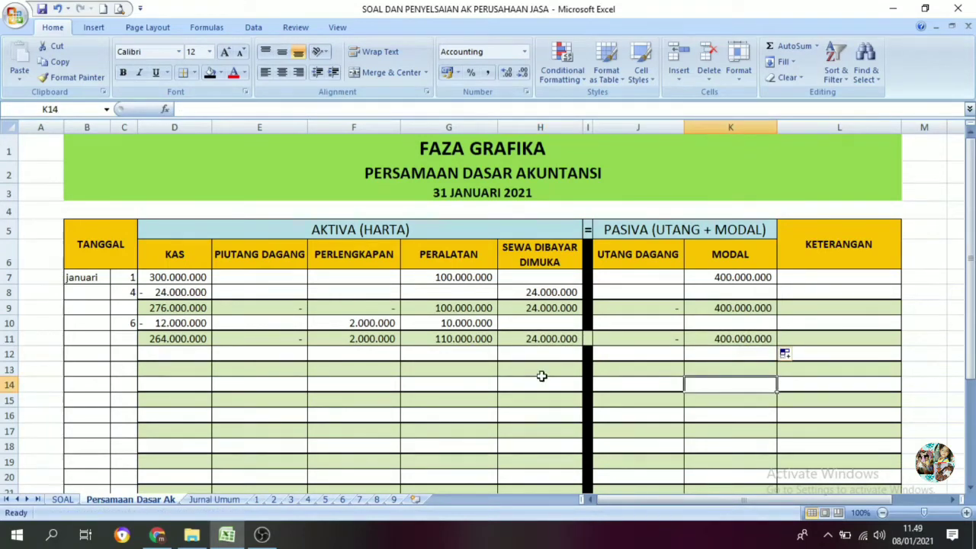
# Check the KAS, PERLENGKAPAN and PERALATAN balances in row 11
pyautogui.click(171, 341)
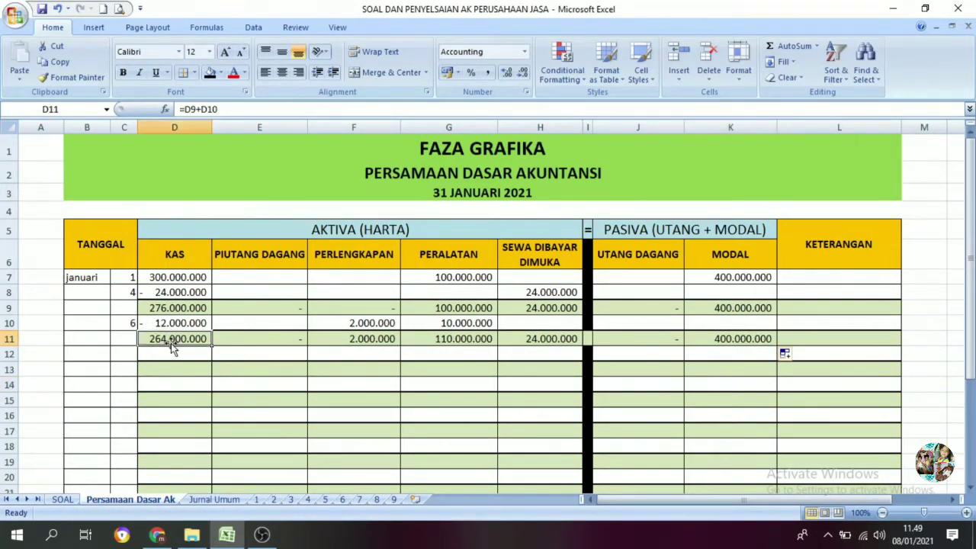
pyautogui.click(367, 343)
pyautogui.click(468, 340)
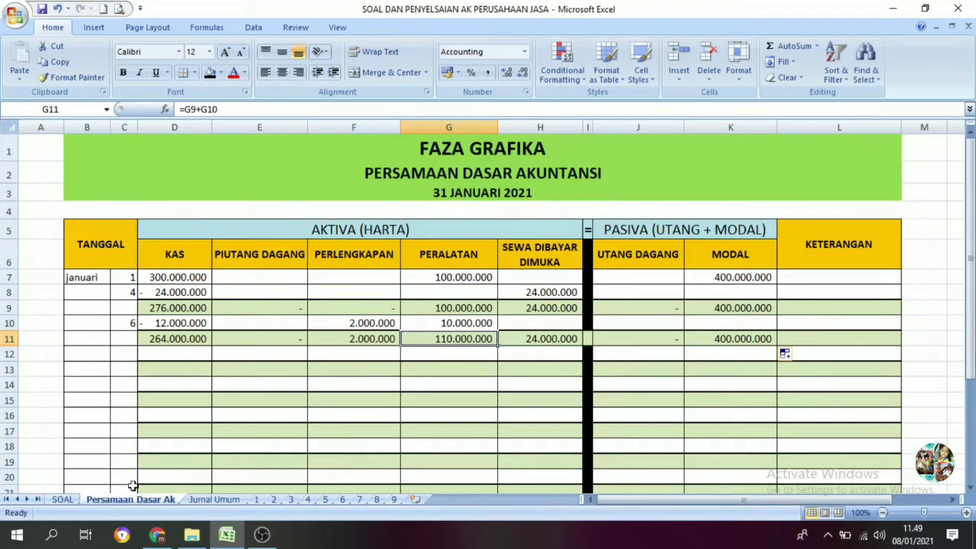
# Consult the 12 January transaction on the SOAL sheet and return to the equation table
pyautogui.scroll(-3, 499, 375)
pyautogui.click(489, 447)
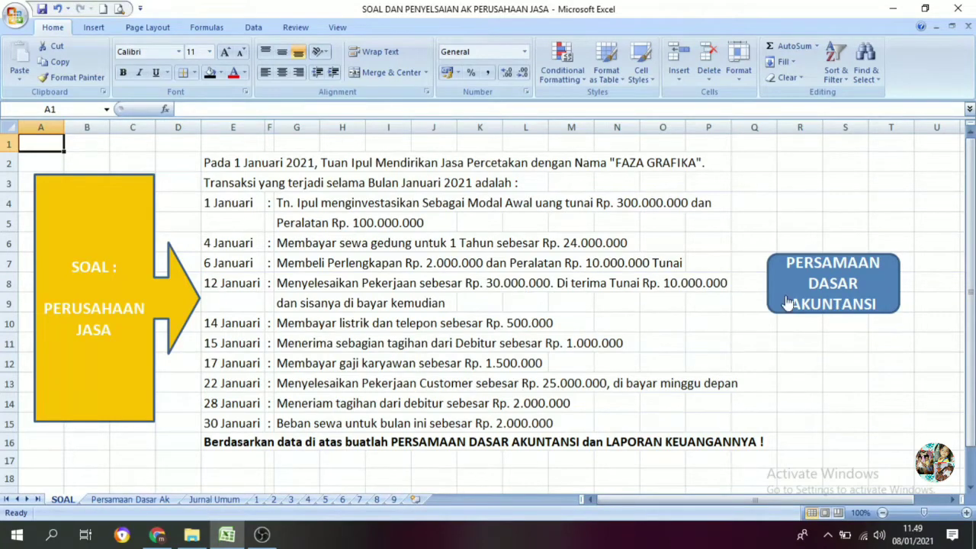
pyautogui.click(826, 304)
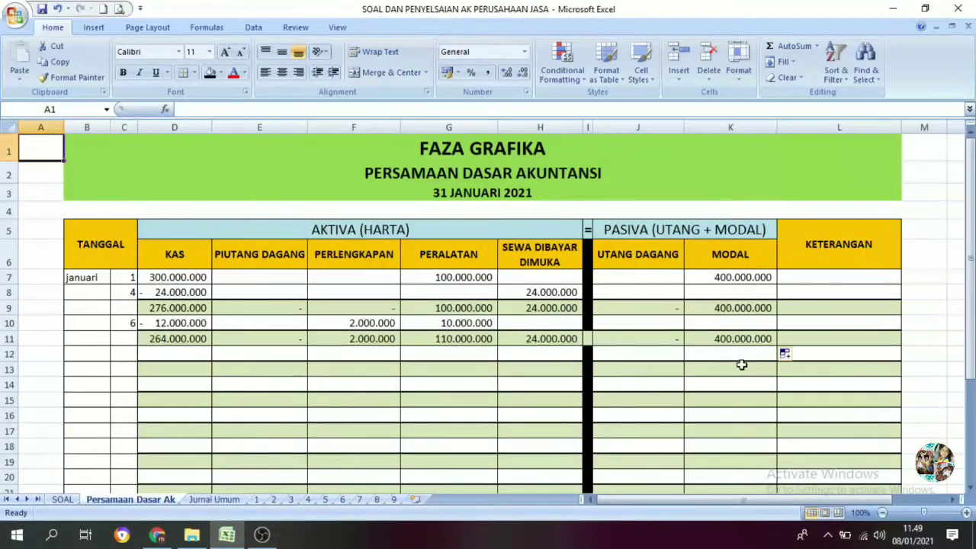
pyautogui.click(124, 355)
pyautogui.scroll(-2, 542, 369)
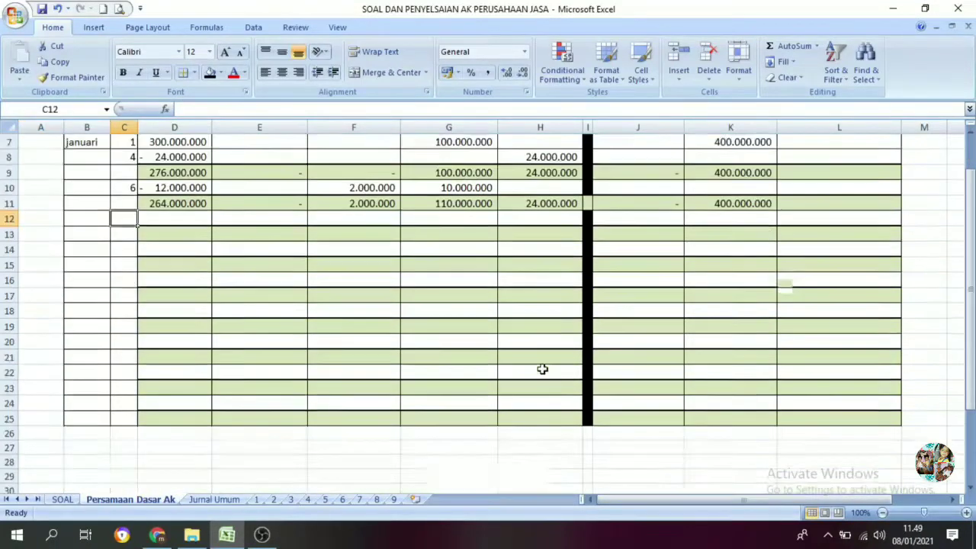
pyautogui.scroll(-1, 542, 369)
pyautogui.click(503, 451)
pyautogui.click(252, 285)
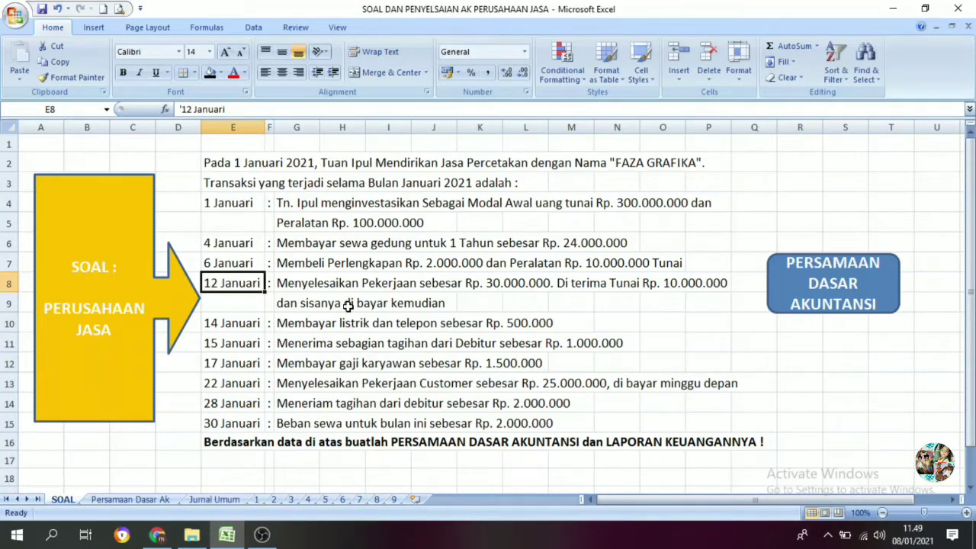
pyautogui.click(837, 287)
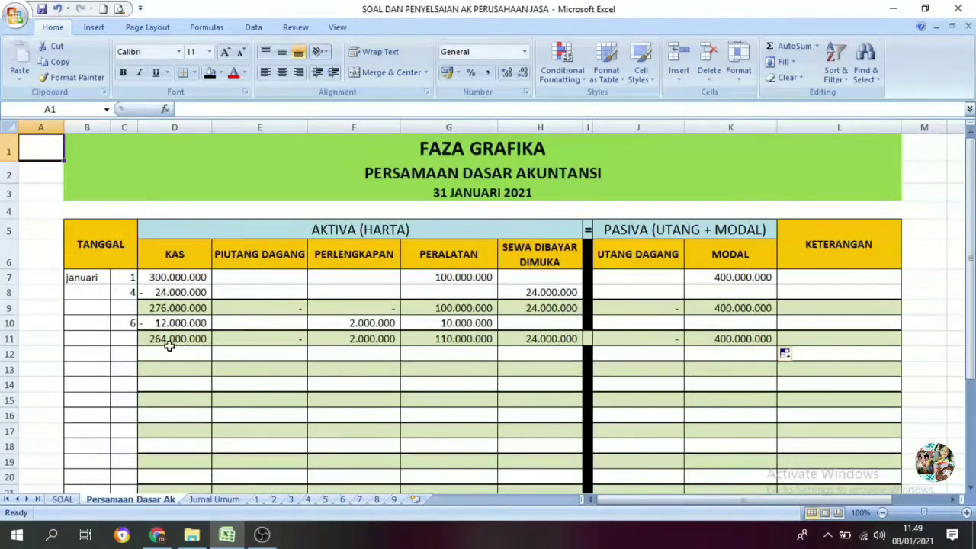
# Record day 12 in C12 and the 30.000.000 service income under MODAL in K12
pyautogui.click(134, 349)
pyautogui.write('12')
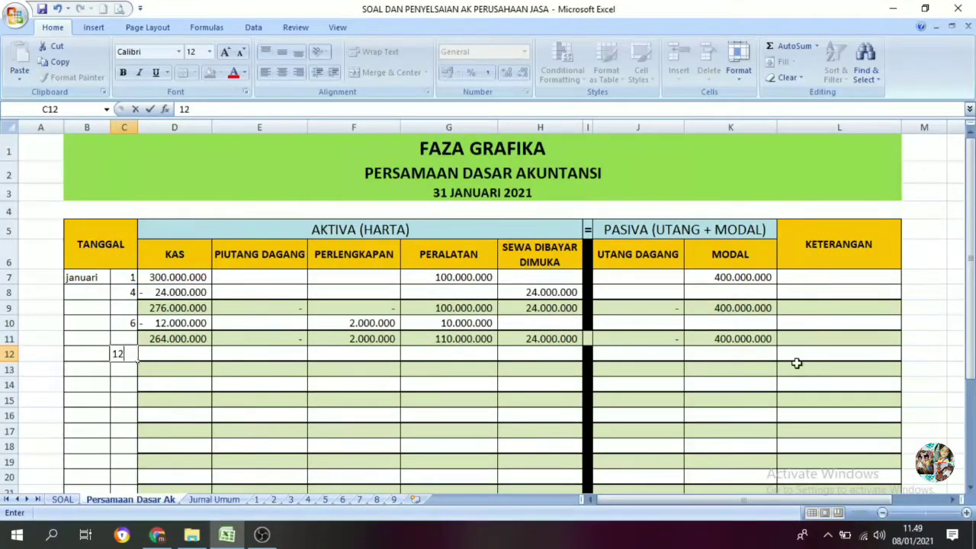
pyautogui.click(741, 355)
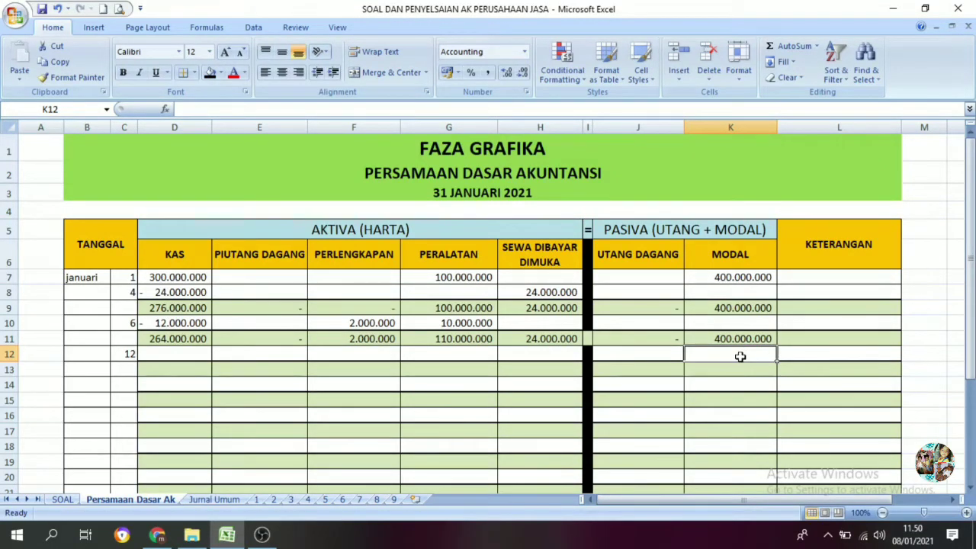
pyautogui.write('3')
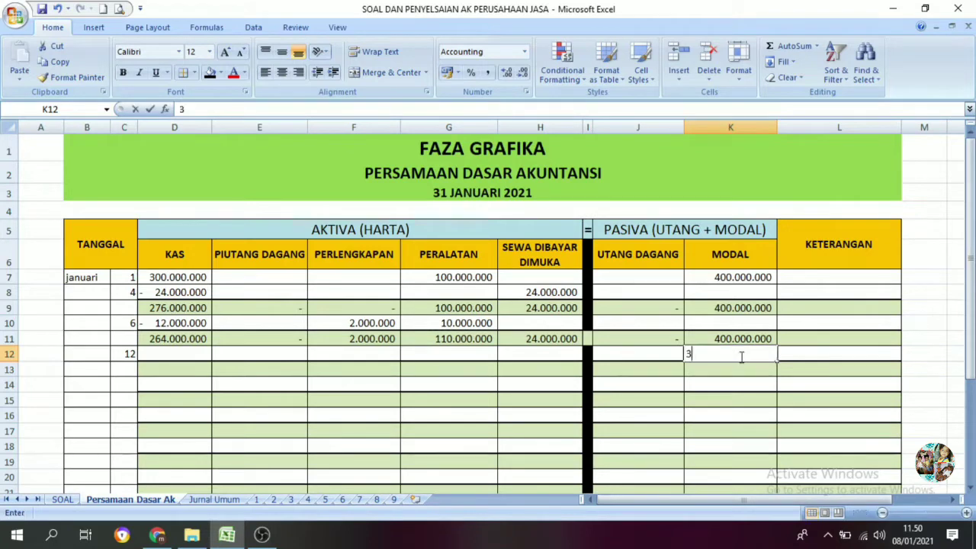
pyautogui.write('0000000')
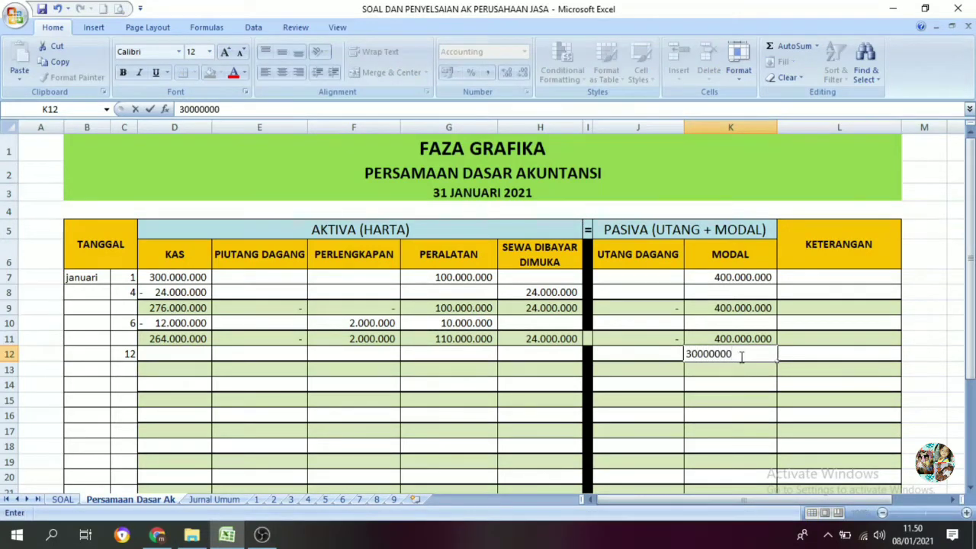
pyautogui.press('Left')
pyautogui.press('Left')
pyautogui.press('Left')
pyautogui.press('Left')
pyautogui.press('Left')
pyautogui.press('Left')
pyautogui.press('Left')
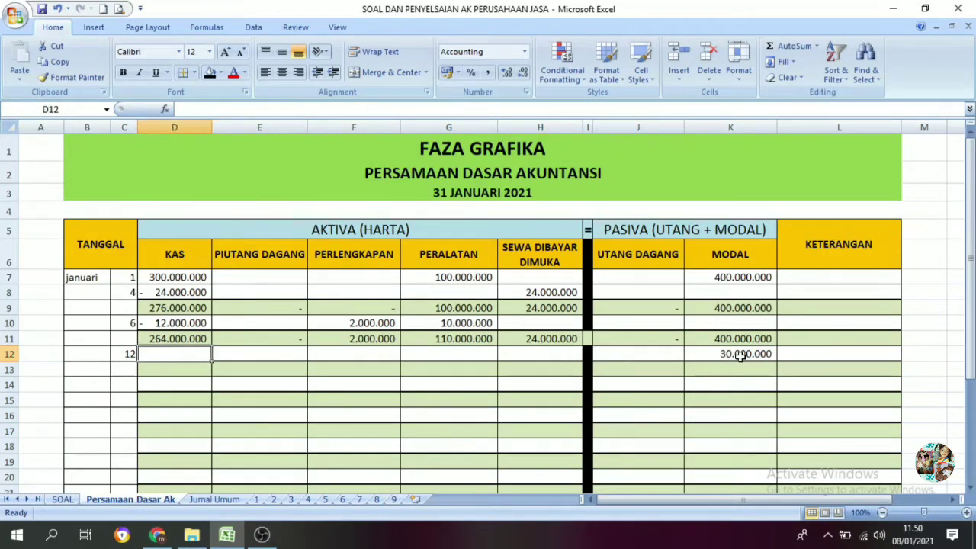
# Record the 12 January amounts: 10.000.000 under KAS in D12 and 20.000.000 under PIUTANG DAGANG in E12
pyautogui.write('10000000')
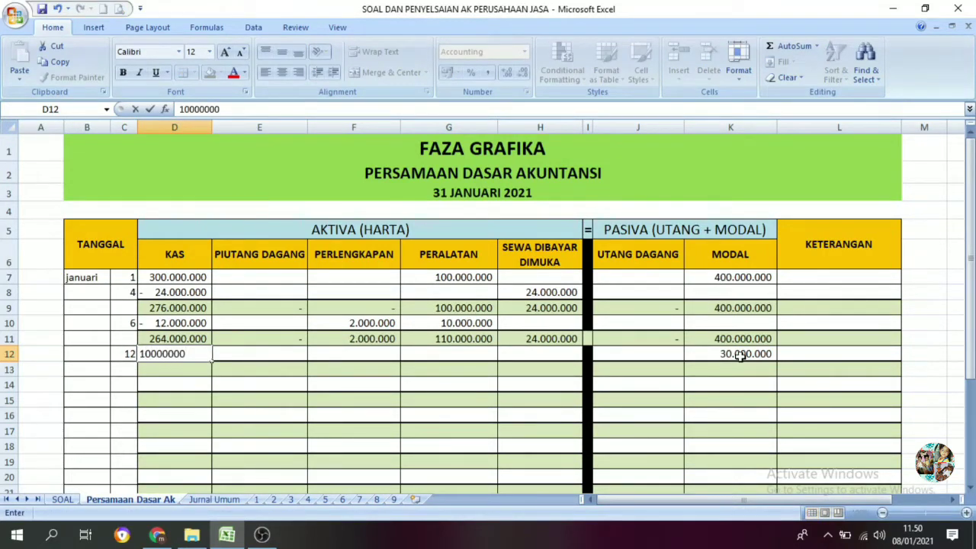
pyautogui.press('Tab')
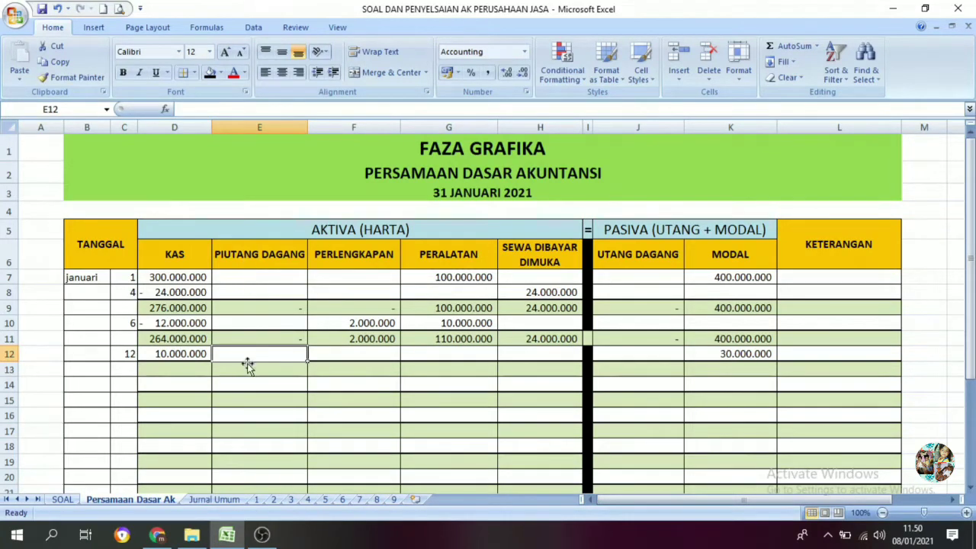
pyautogui.write('20')
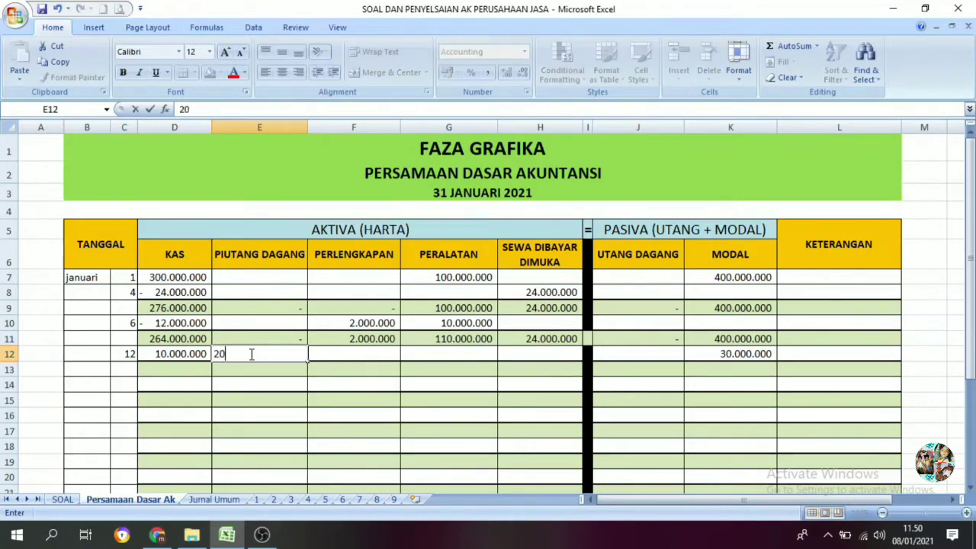
pyautogui.write('000000')
pyautogui.press('Tab')
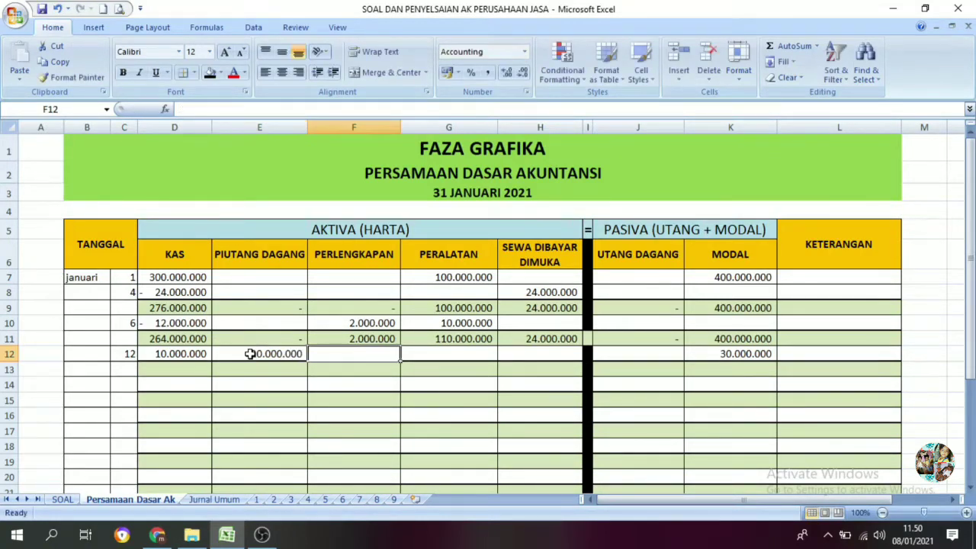
# Calculate the KAS balance in D13 as =D11+D12 and fill the formula across row 13 through MODAL in K13
pyautogui.click(170, 366)
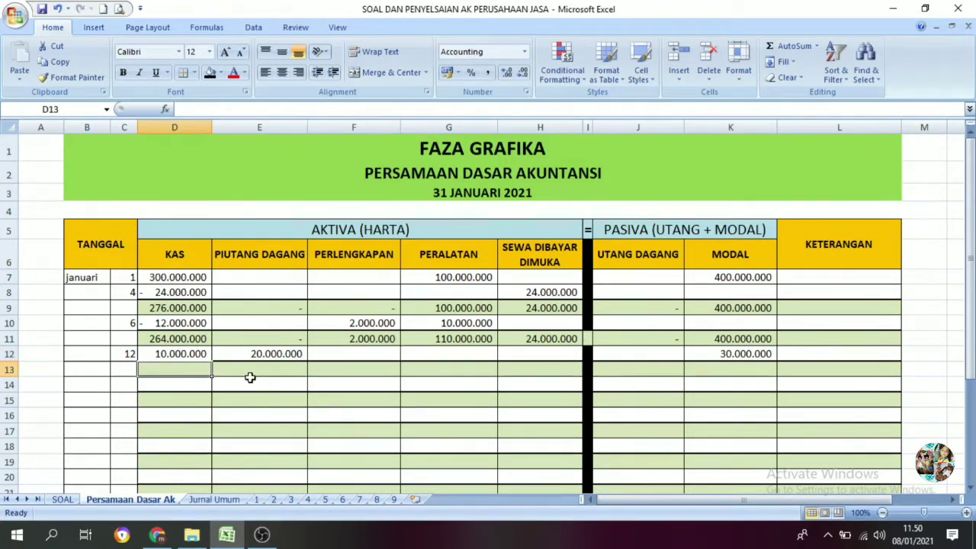
pyautogui.write('=')
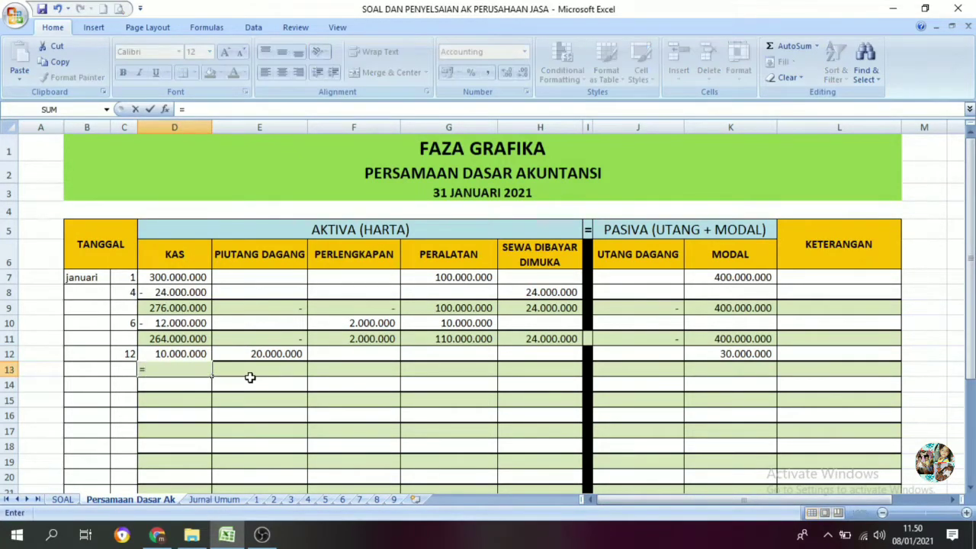
pyautogui.press('Up')
pyautogui.press('Up')
pyautogui.write('+')
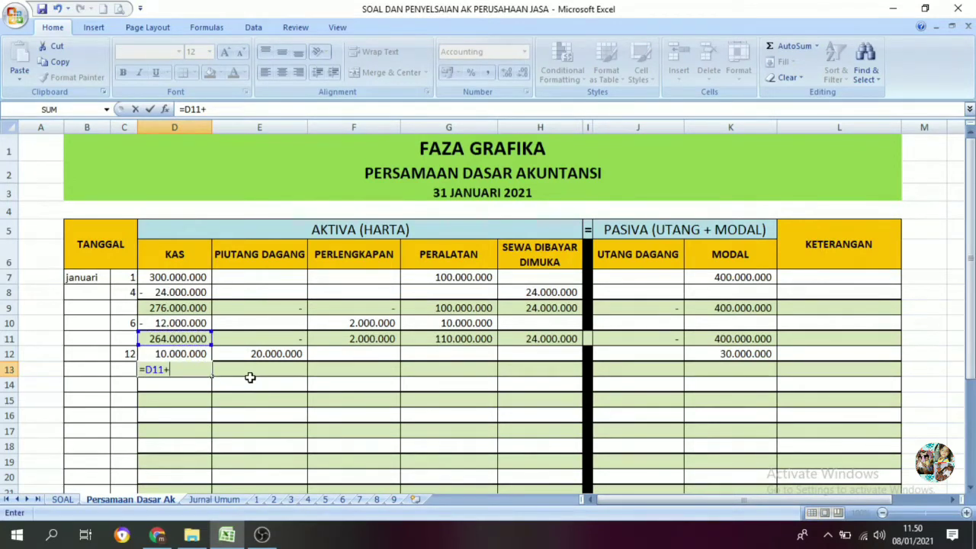
pyautogui.press('Down')
pyautogui.press('Up')
pyautogui.press('Up')
pyautogui.press('Return')
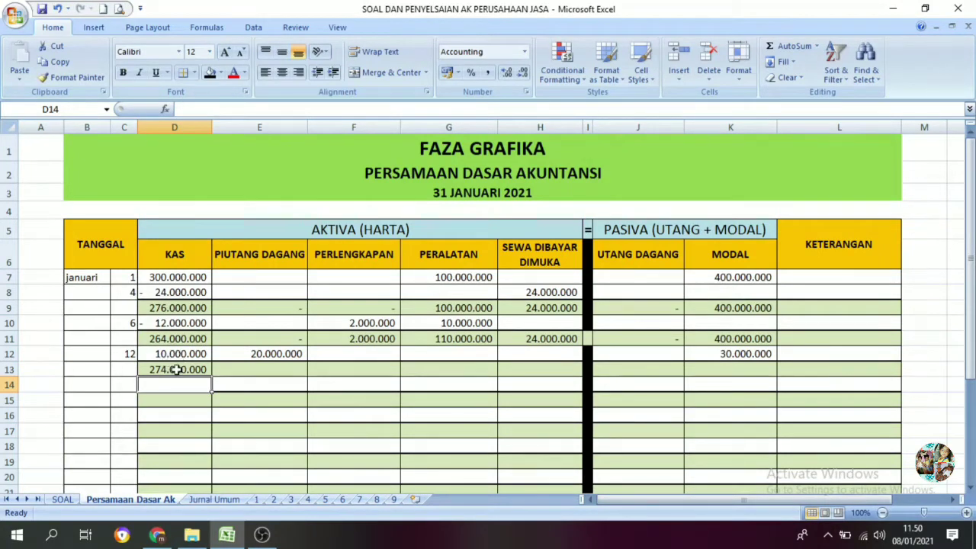
pyautogui.click(176, 368)
pyautogui.moveTo(211, 378); pyautogui.dragTo(737, 381)
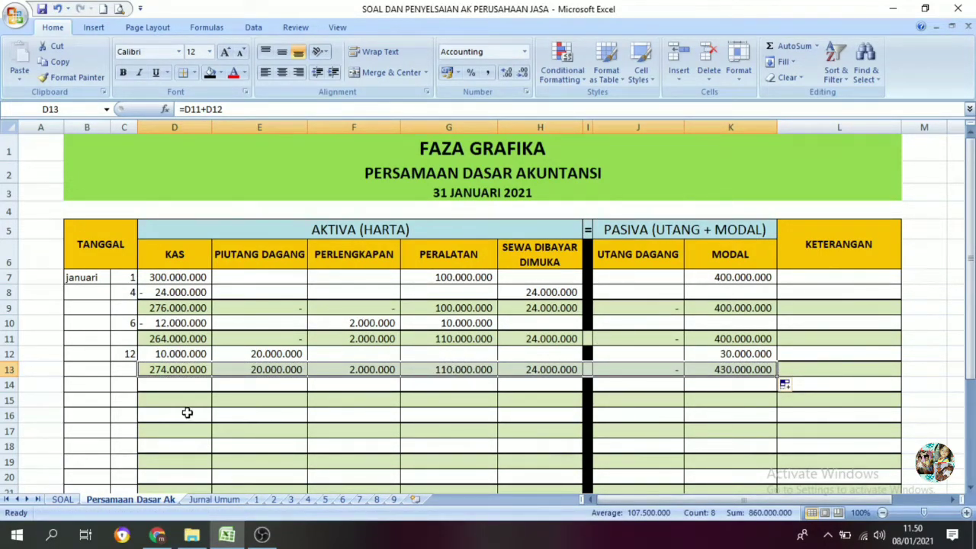
# Consult the 14 January transaction on the SOAL sheet and return to the equation table
pyautogui.scroll(-2, 533, 360)
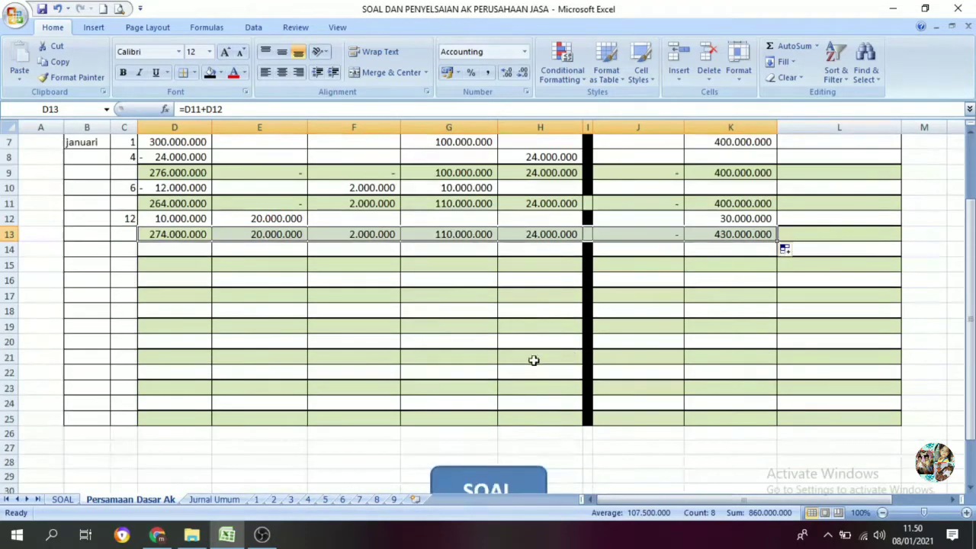
pyautogui.click(488, 484)
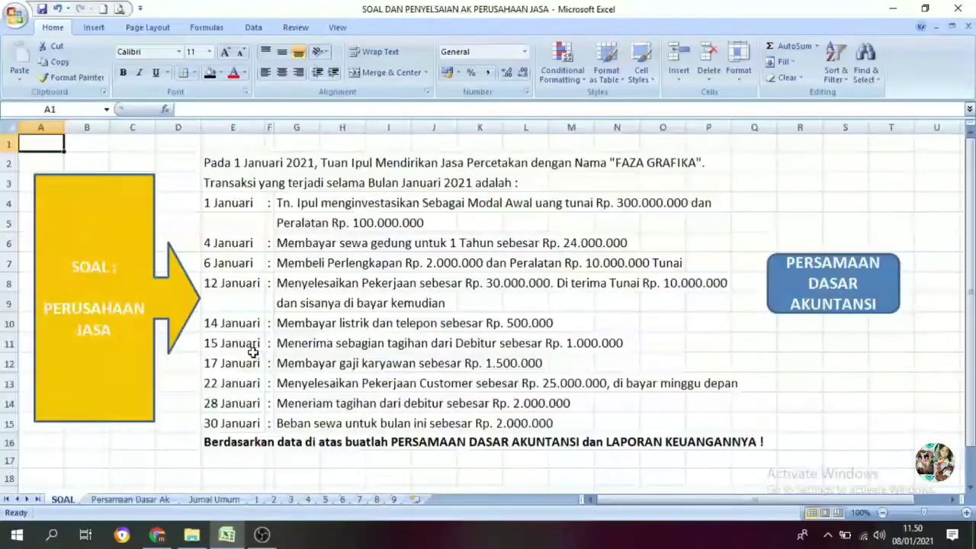
pyautogui.click(224, 323)
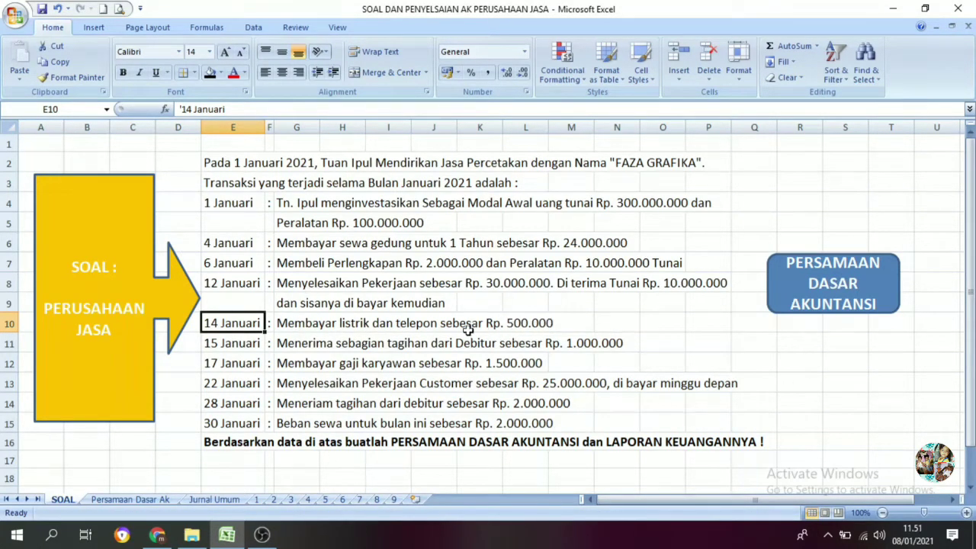
pyautogui.click(806, 299)
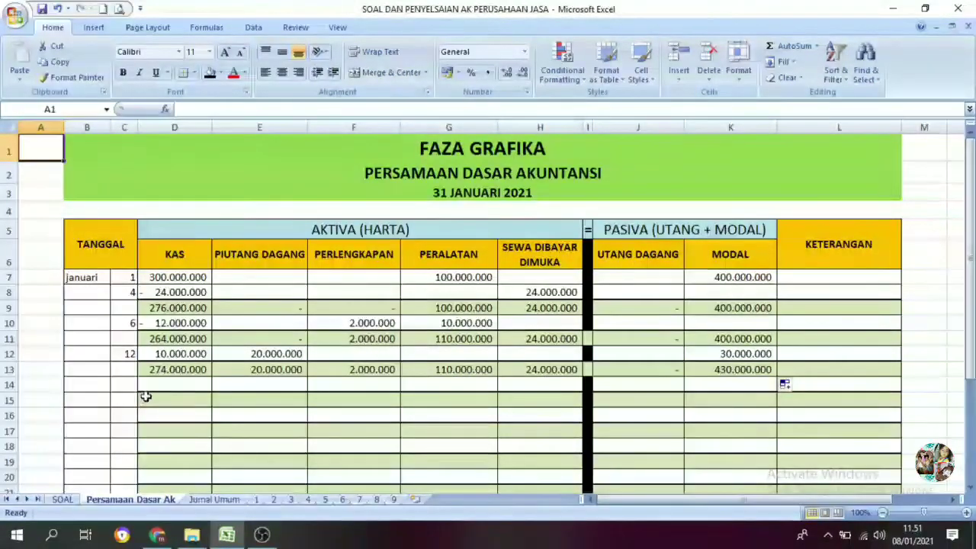
# Record the electricity and telephone payment as -500.000 under KAS in D14 and -500.000 under MODAL in K14
pyautogui.click(164, 385)
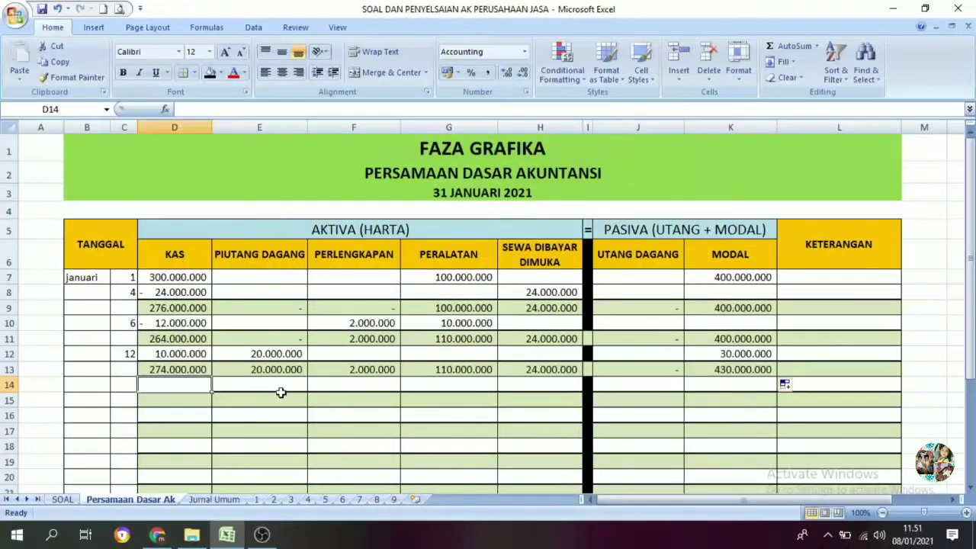
pyautogui.write('-500')
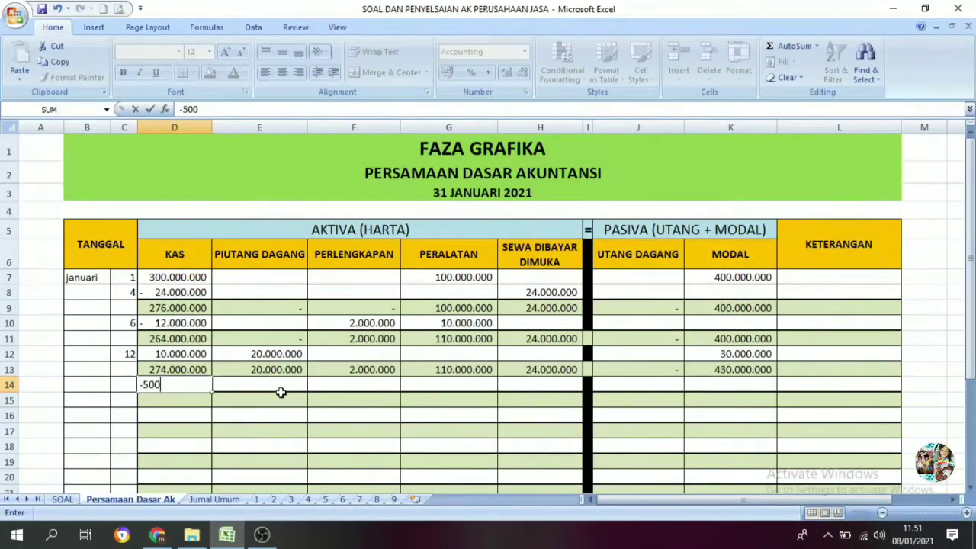
pyautogui.write('000')
pyautogui.click(281, 392)
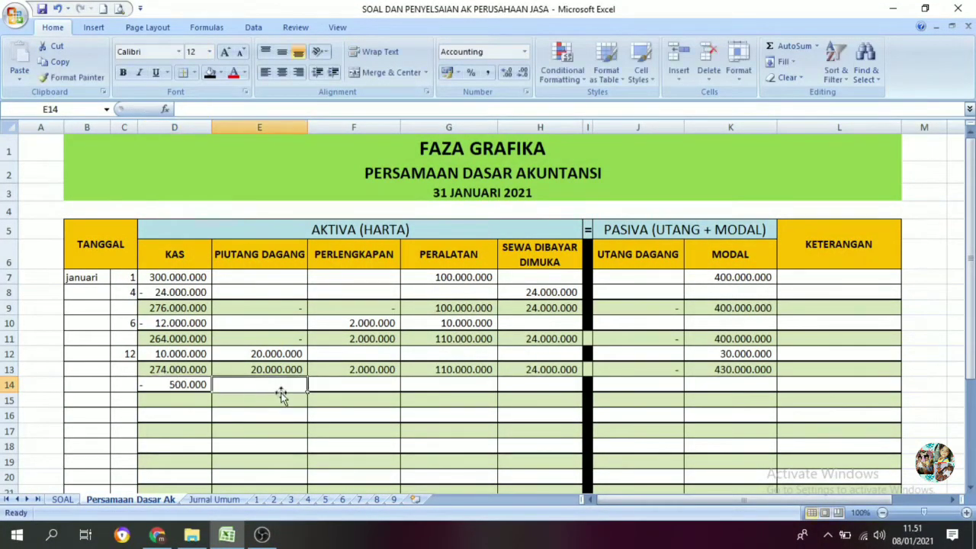
pyautogui.click(730, 385)
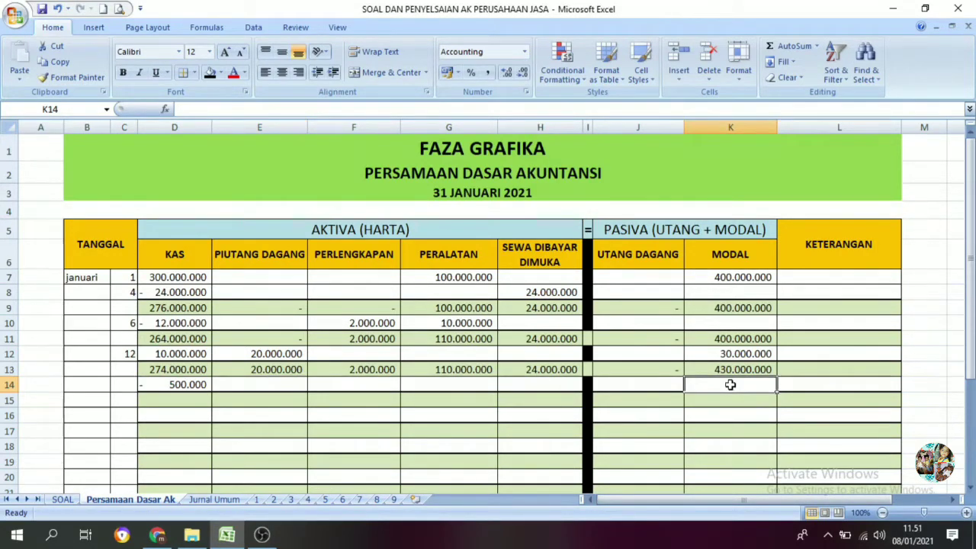
pyautogui.write('-500000')
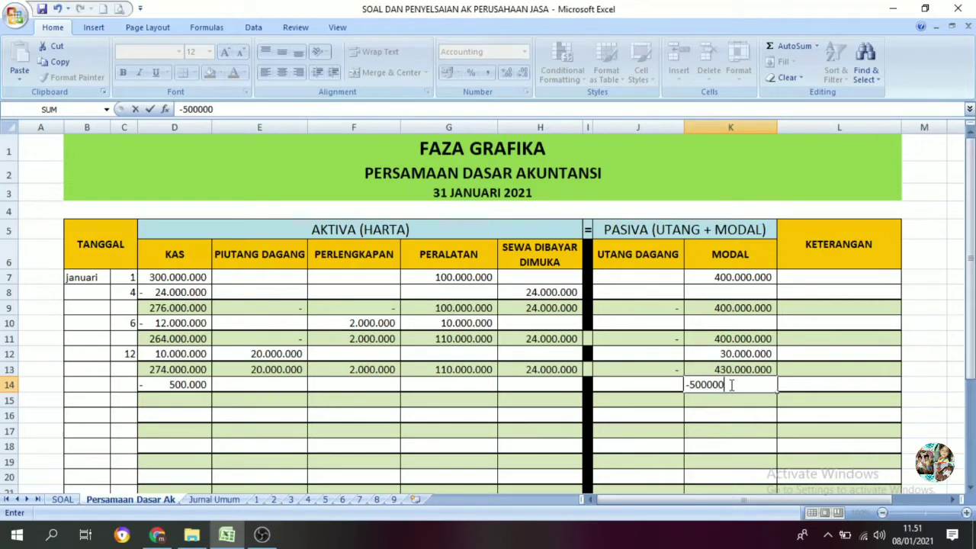
pyautogui.press('Return')
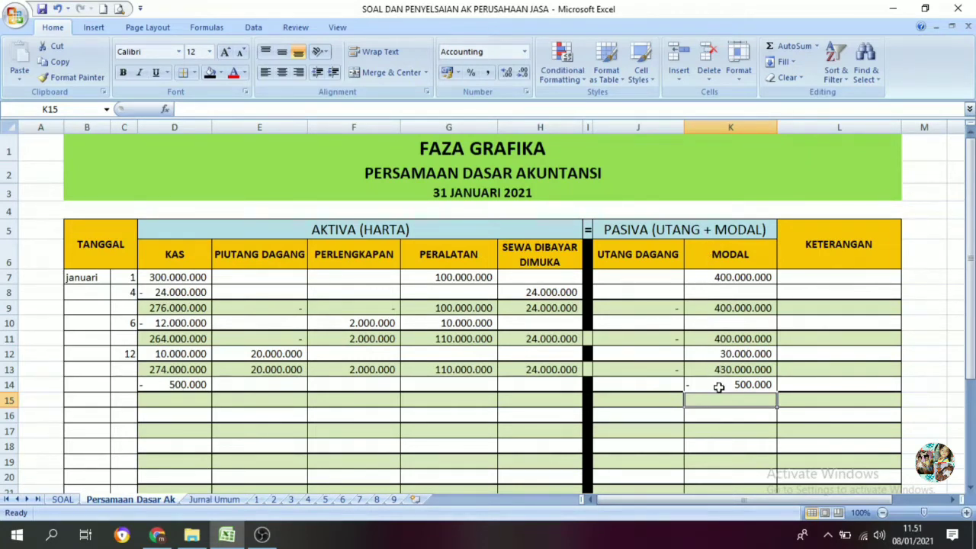
# Calculate the KAS balance in D15 as =D13+D14 and fill the formula across row 15 through MODAL in K15
pyautogui.click(150, 397)
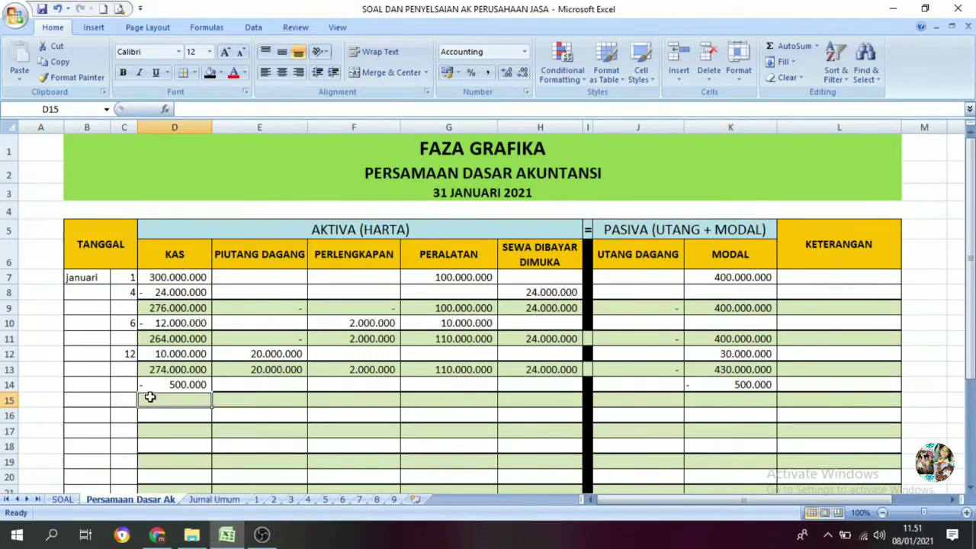
pyautogui.write('=')
pyautogui.click(178, 370)
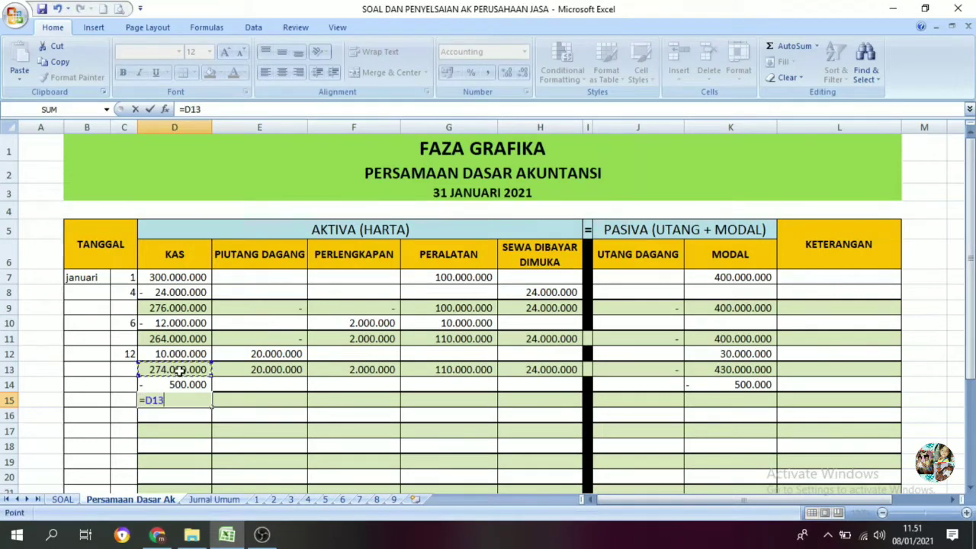
pyautogui.write('+')
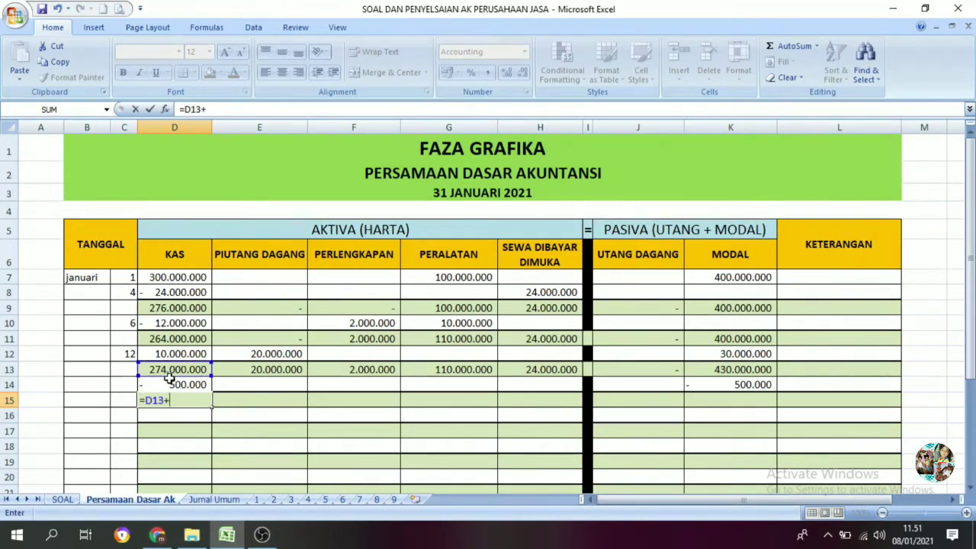
pyautogui.click(169, 385)
pyautogui.press('Return')
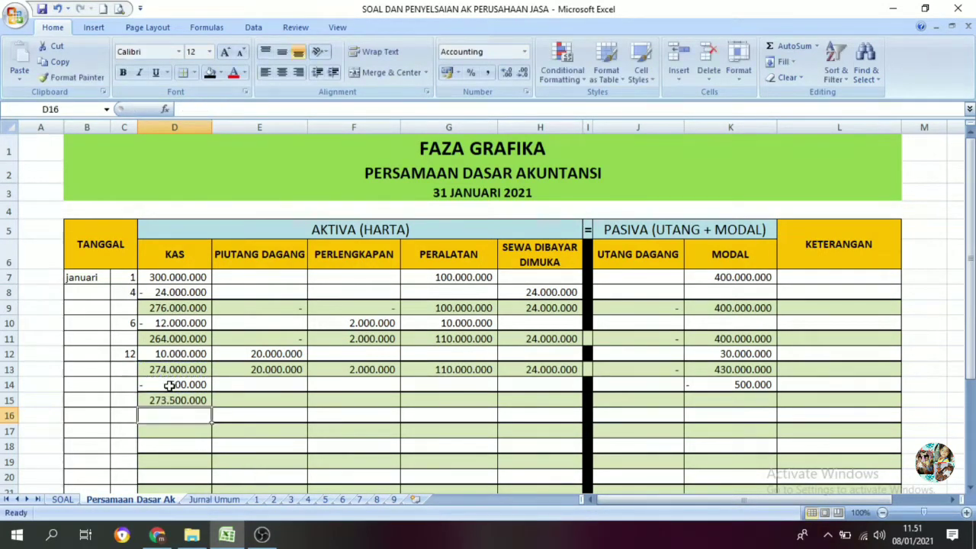
pyautogui.click(174, 401)
pyautogui.moveTo(256, 405); pyautogui.dragTo(736, 409)
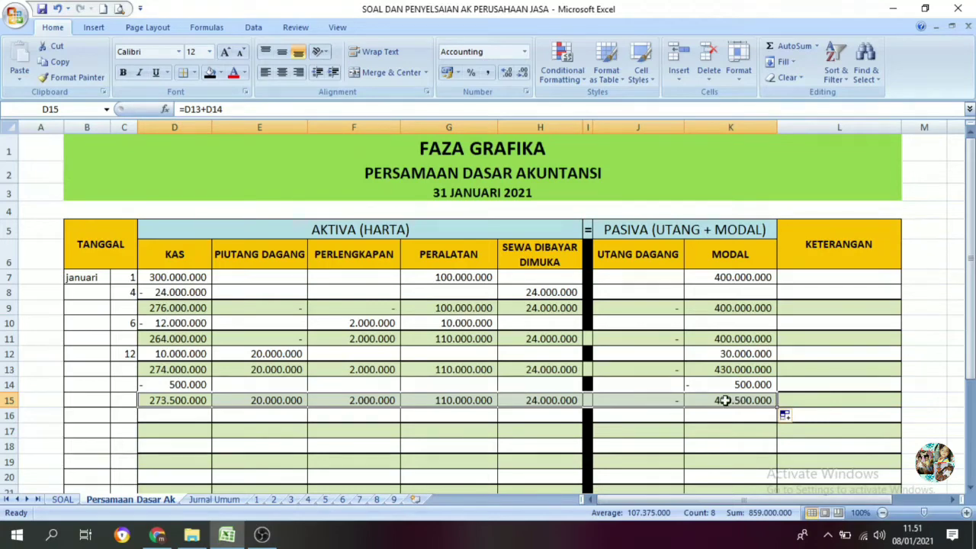
# Check the electricity payment's date on the SOAL sheet and enter day 14 in C15 of the equation table
pyautogui.click(115, 404)
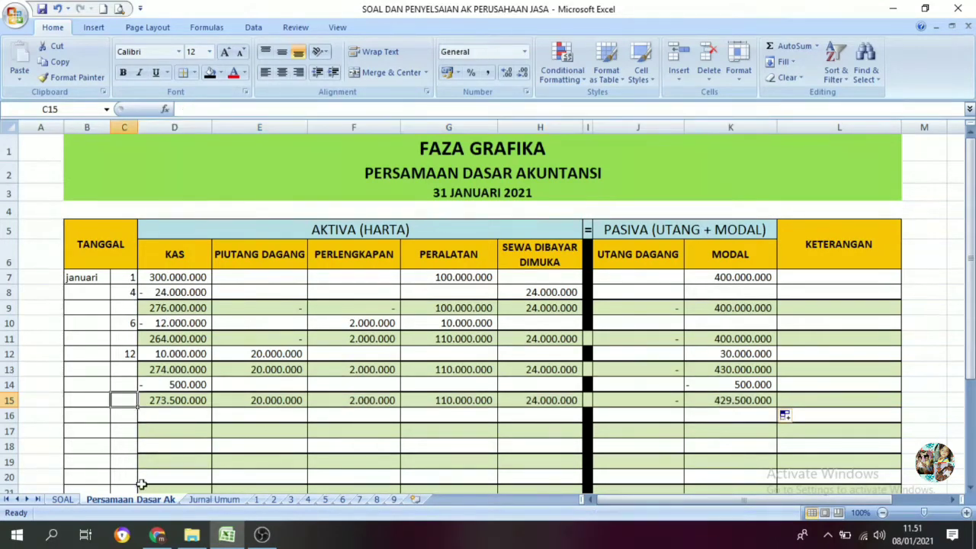
pyautogui.scroll(-3, 377, 475)
pyautogui.click(448, 460)
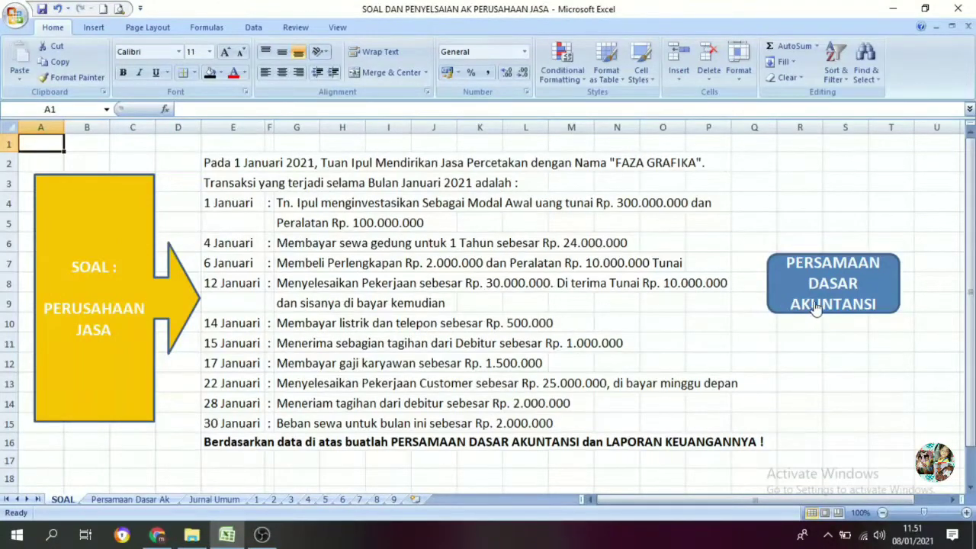
pyautogui.click(775, 299)
pyautogui.write('14')
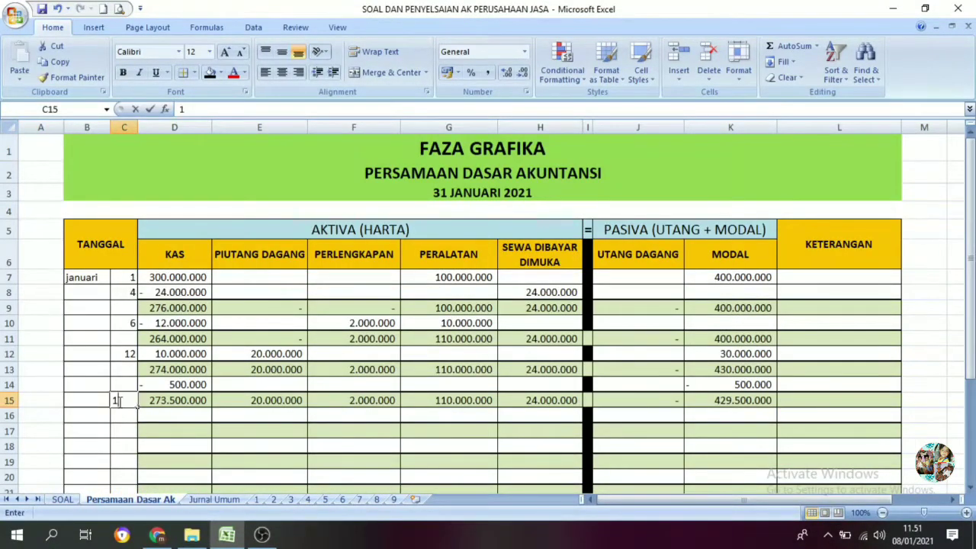
pyautogui.click(192, 429)
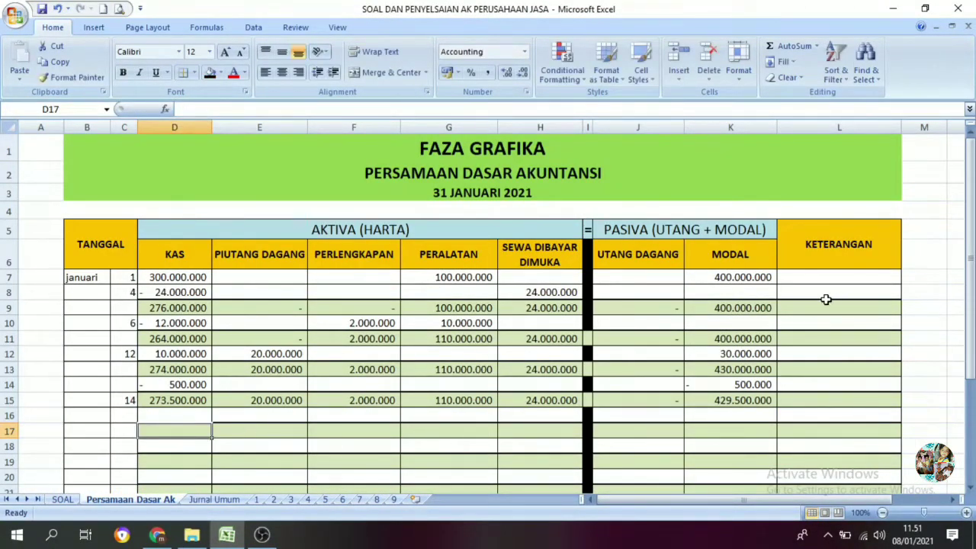
# Fill in the KETERANGAN column with "saldo" in L7 and "sewa di bayar dimuka" in L8
pyautogui.click(837, 276)
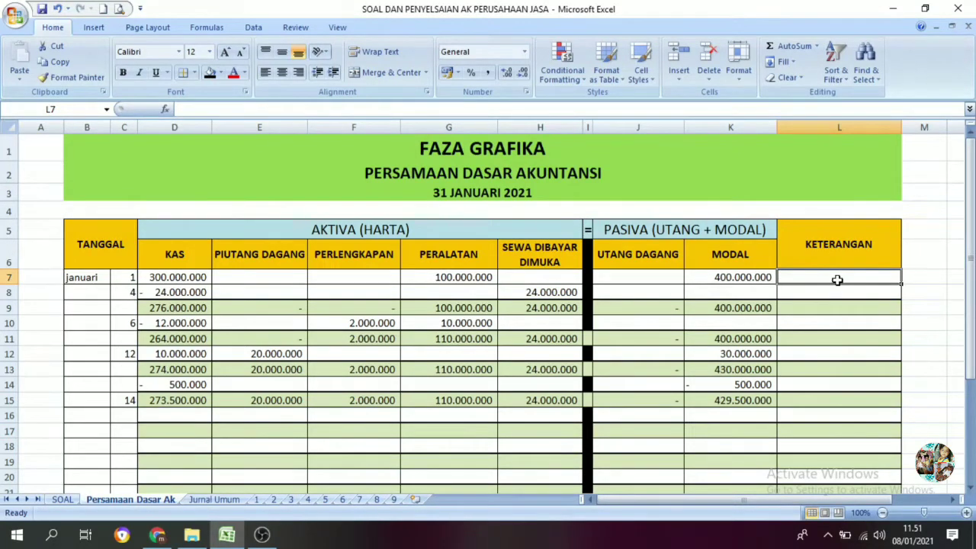
pyautogui.write('saldo')
pyautogui.press('Return')
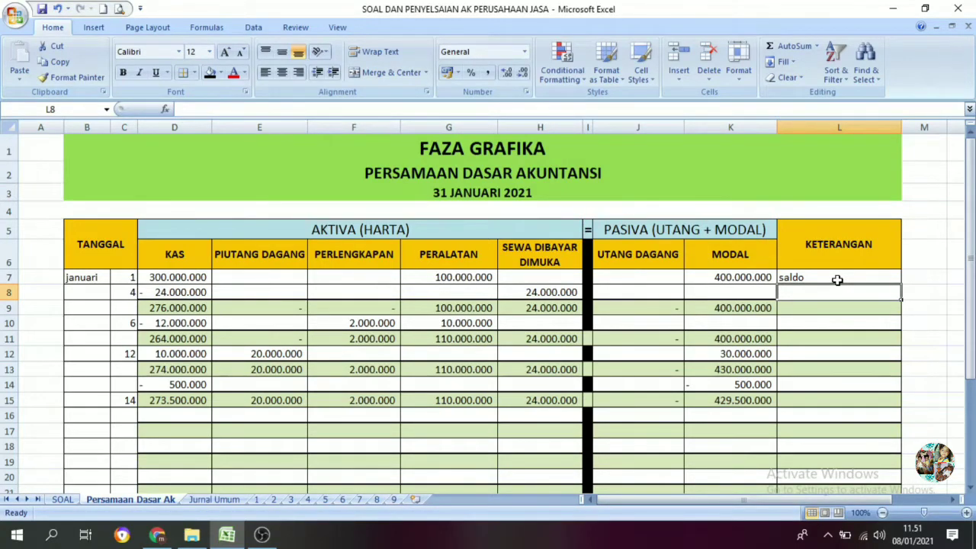
pyautogui.write('sewa')
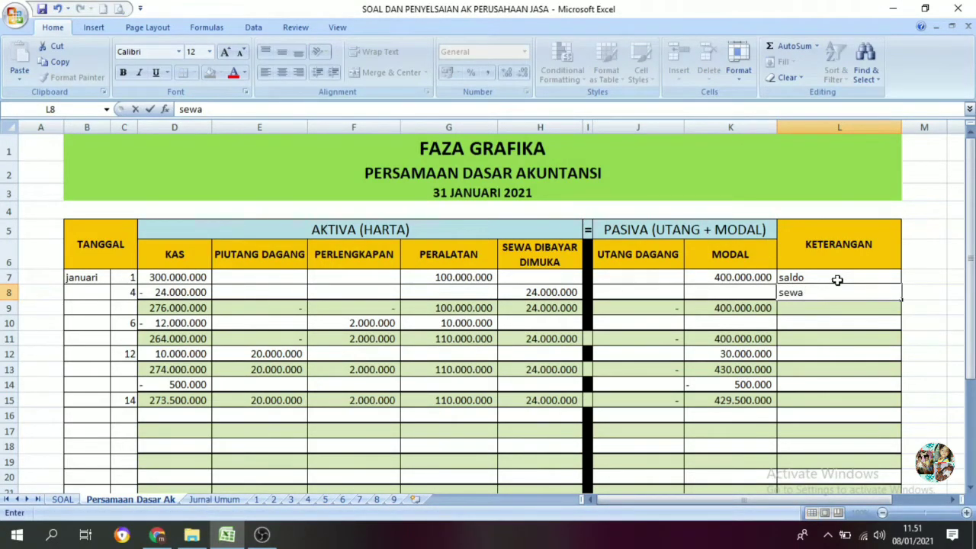
pyautogui.write(' di bayar di')
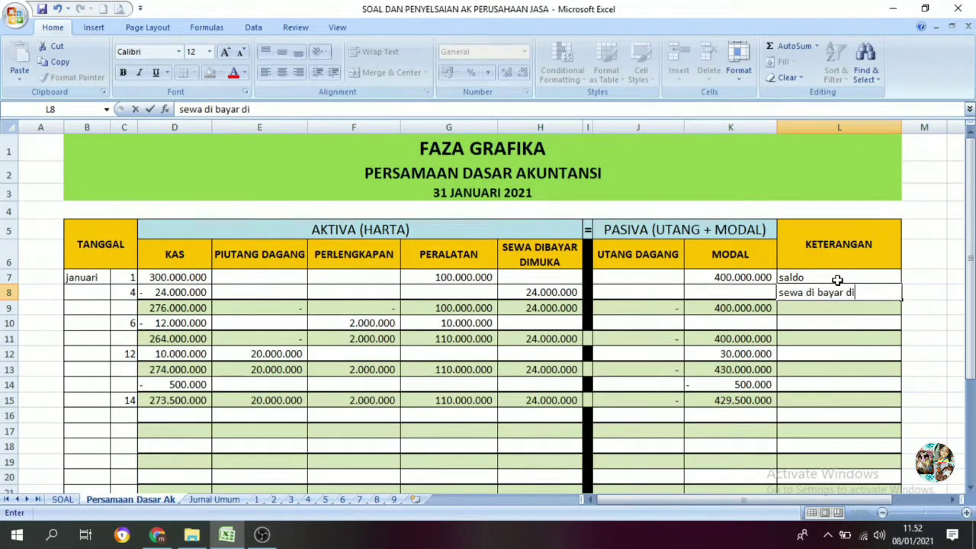
pyautogui.write('muka')
pyautogui.click(818, 322)
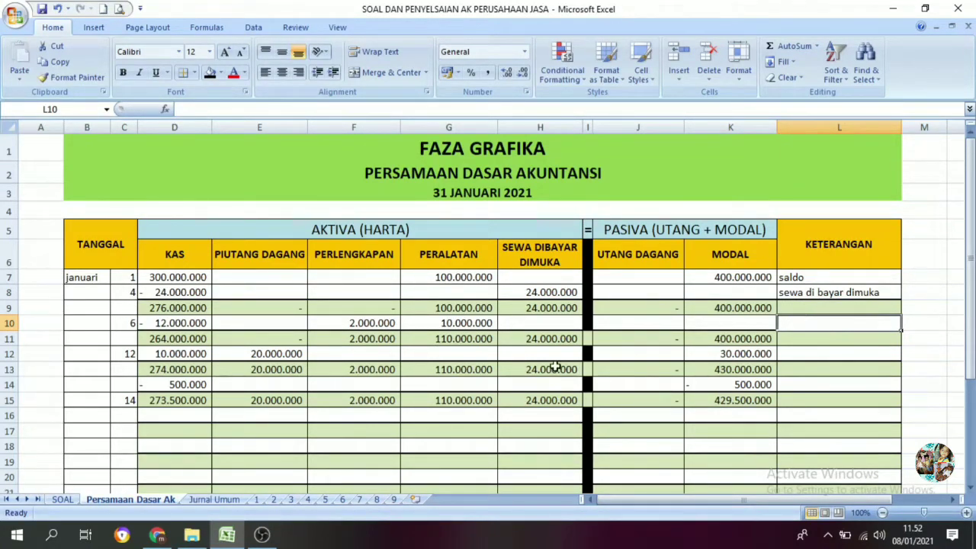
# Consult the 6 January transaction on the SOAL sheet and return to the equation table
pyautogui.scroll(-5, 305, 472)
pyautogui.click(495, 366)
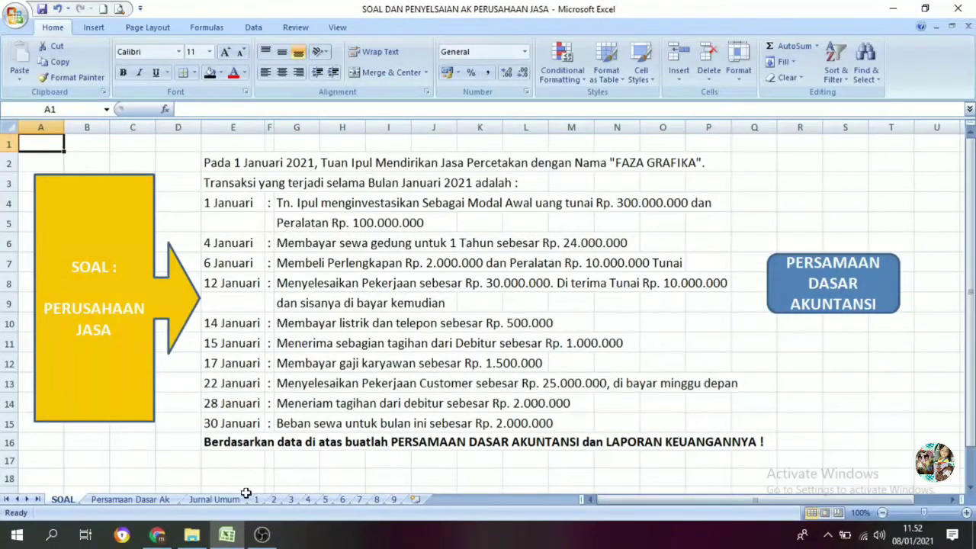
pyautogui.click(769, 263)
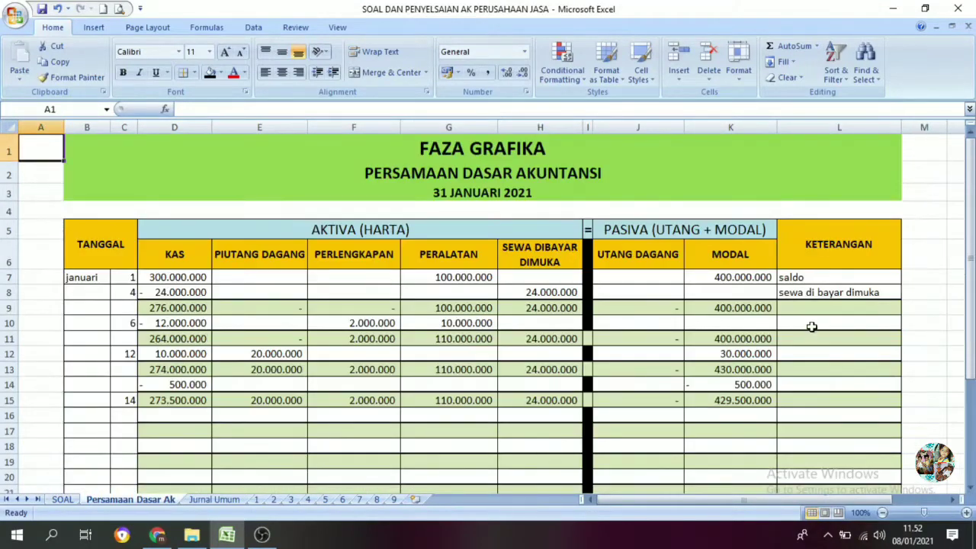
# Describe the 6 January purchase as "pemb. Perleng & prlt" in KETERANGAN cell L10
pyautogui.write('pemb')
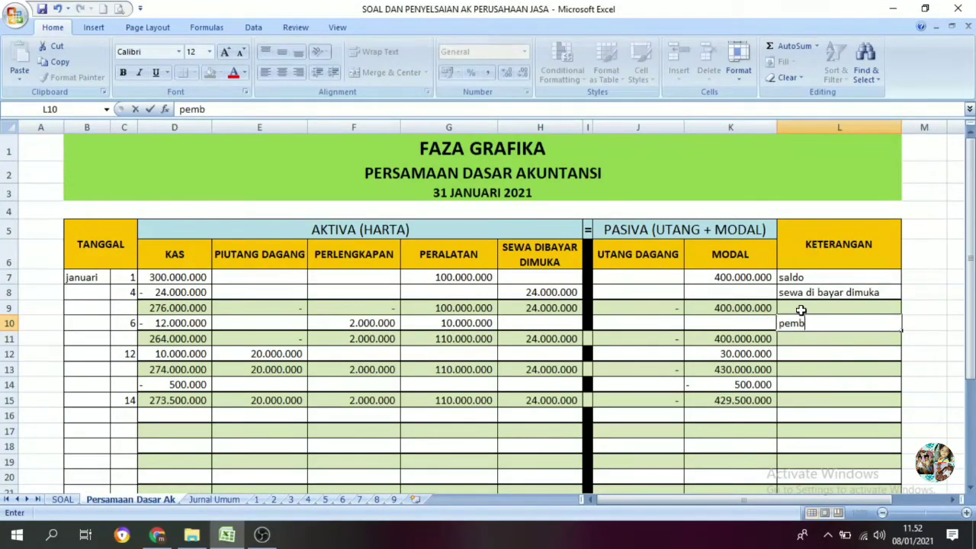
pyautogui.write('. perleng')
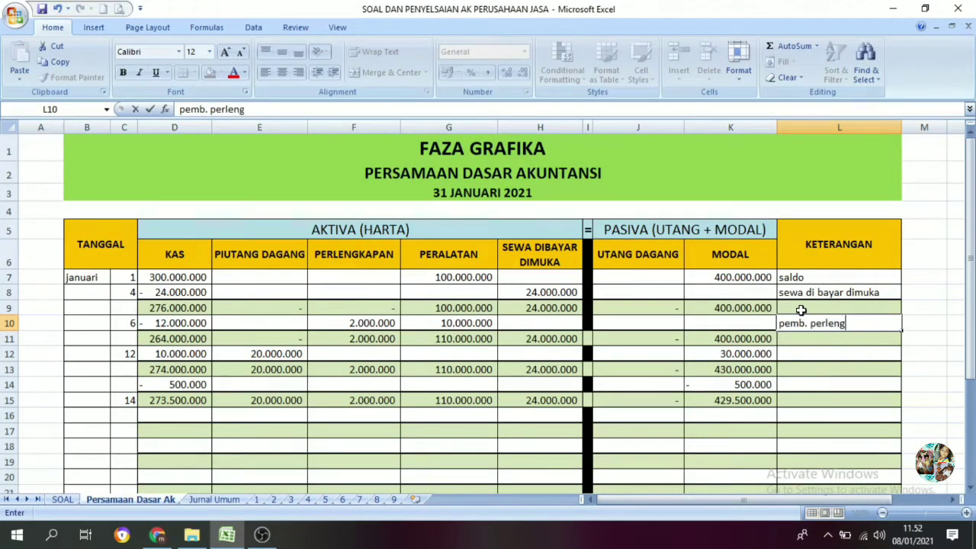
pyautogui.write('kapan dan')
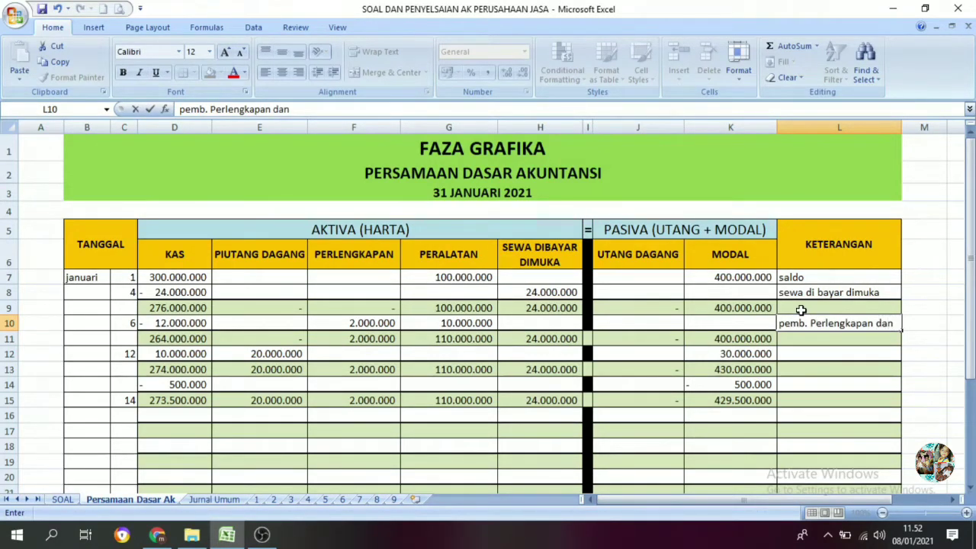
pyautogui.press('BackSpace')
pyautogui.press('BackSpace')
pyautogui.press('BackSpace')
pyautogui.press('BackSpace')
pyautogui.press('BackSpace')
pyautogui.press('BackSpace')
pyautogui.press('BackSpace')
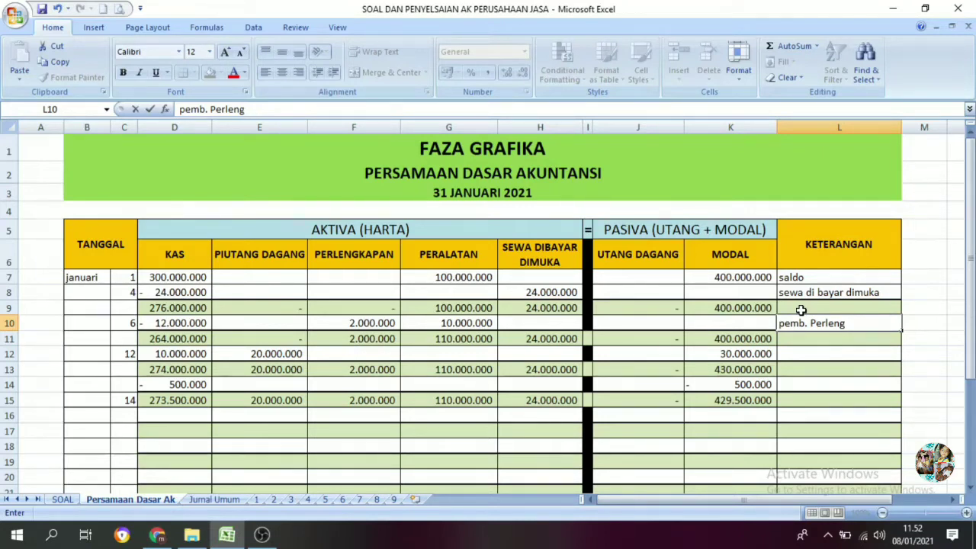
pyautogui.write('& prlt')
pyautogui.press('Return')
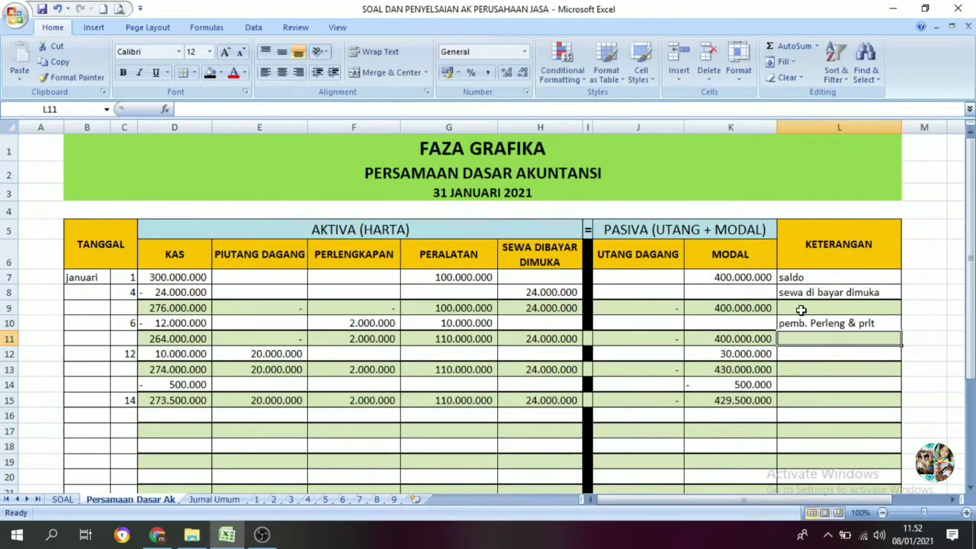
# Fill in the KETERANGAN column with "pendapatan" in L12 and "beban listrik & telpon" in L14
pyautogui.click(807, 351)
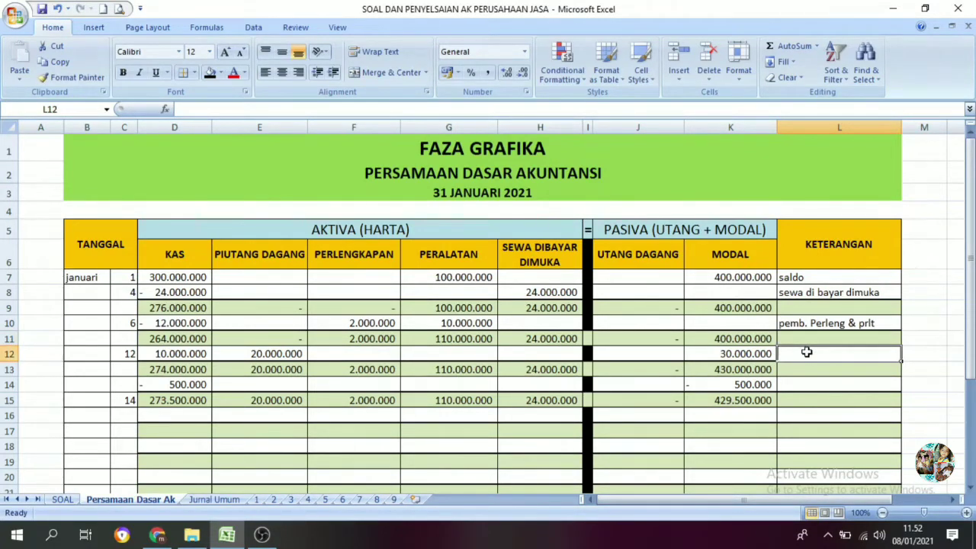
pyautogui.write('pe')
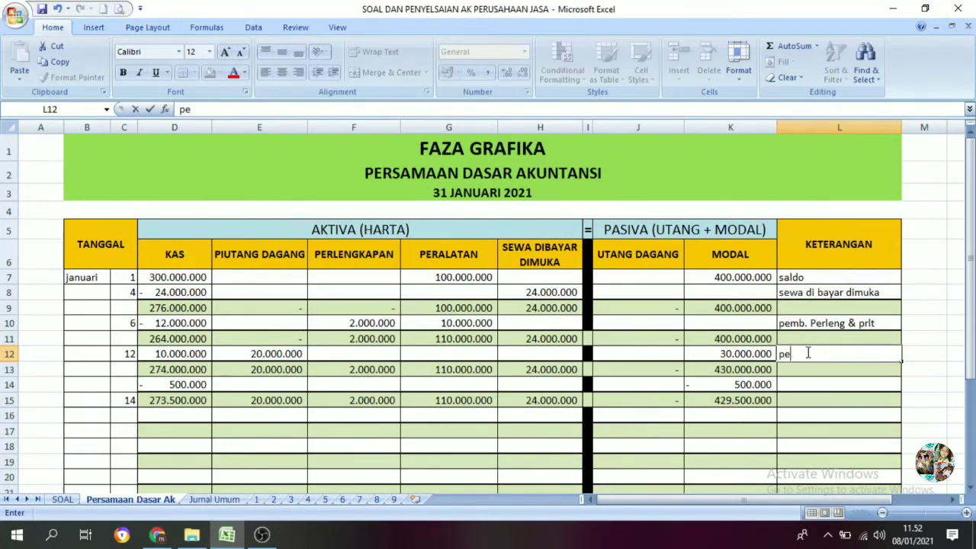
pyautogui.write('bdapatan')
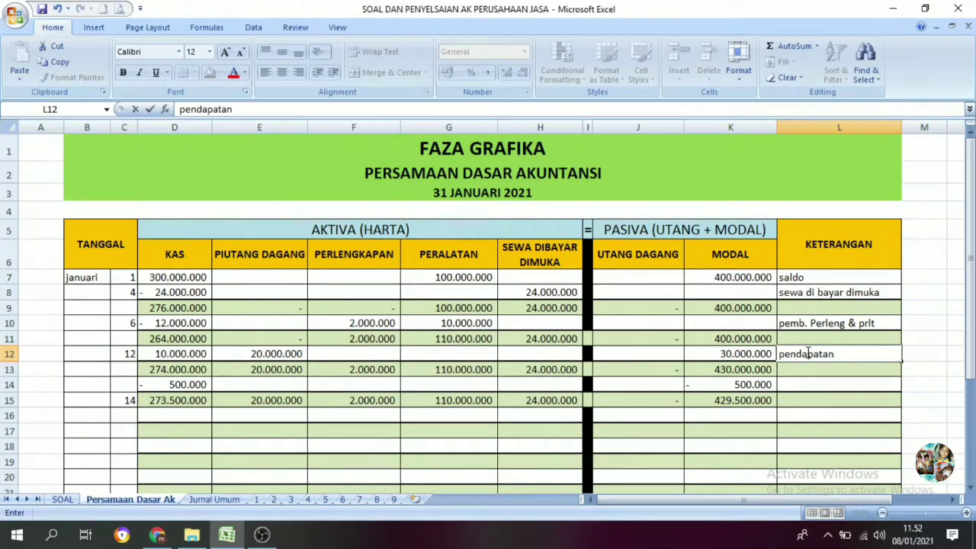
pyautogui.press('Return')
pyautogui.press('Return')
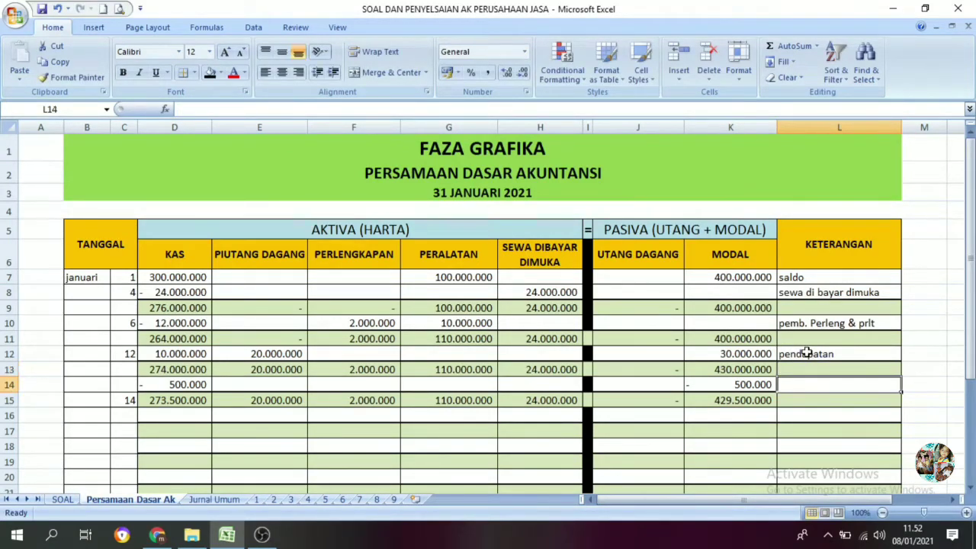
pyautogui.write('beban ')
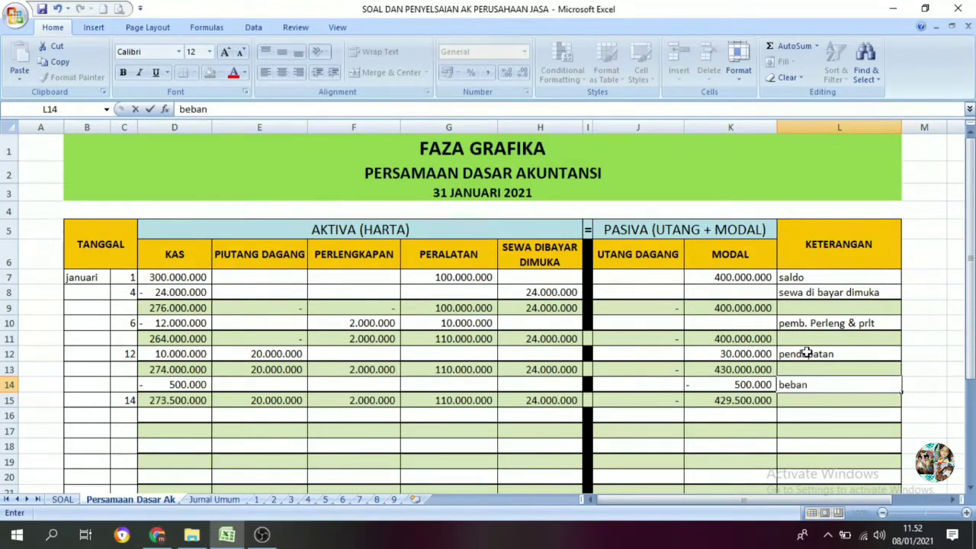
pyautogui.write('listrik & telpon')
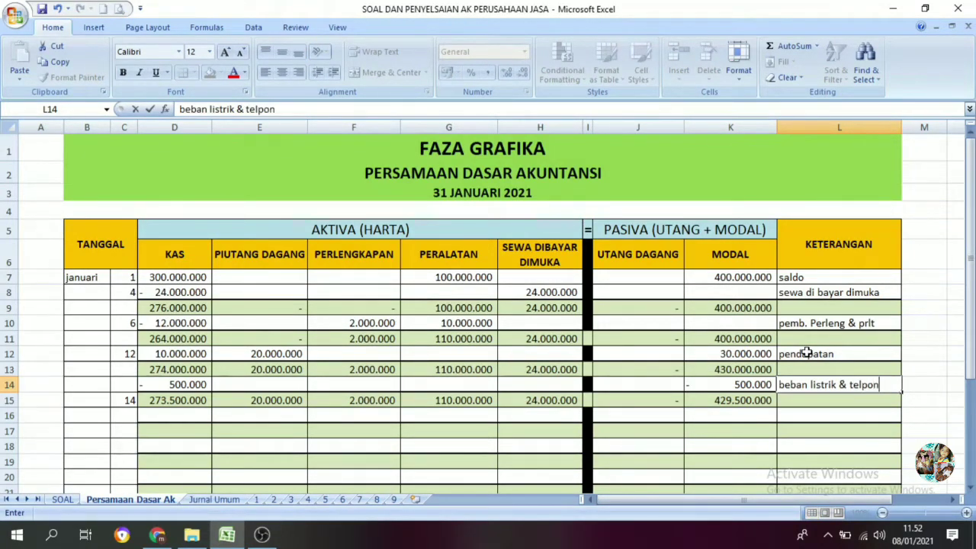
pyautogui.press('Return')
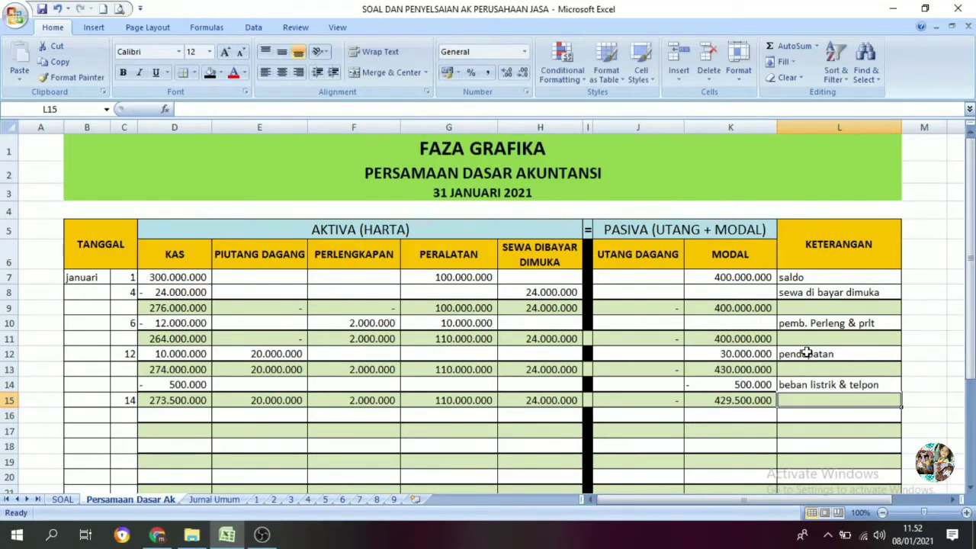
pyautogui.press('Return')
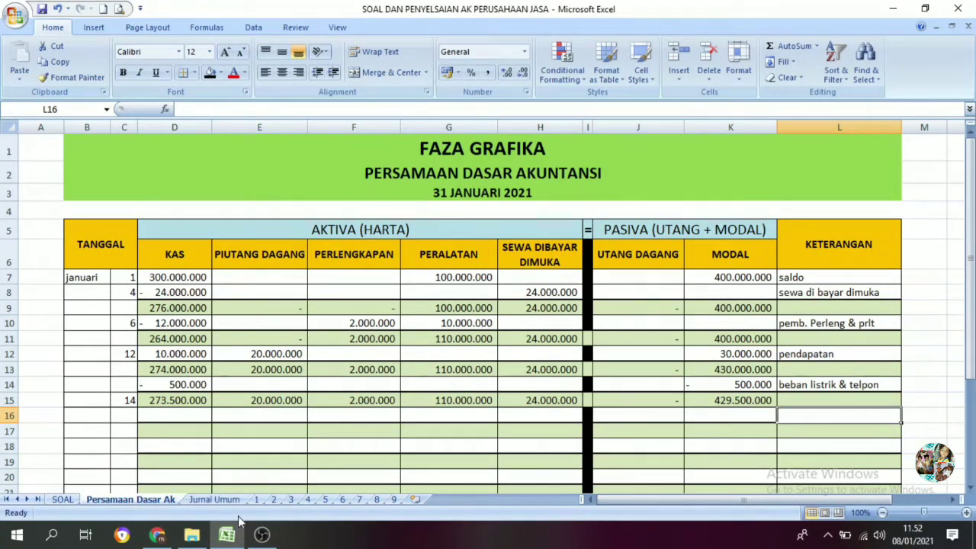
# Consult the 15 January transaction on the SOAL sheet and return to the equation table
pyautogui.scroll(-3, 374, 420)
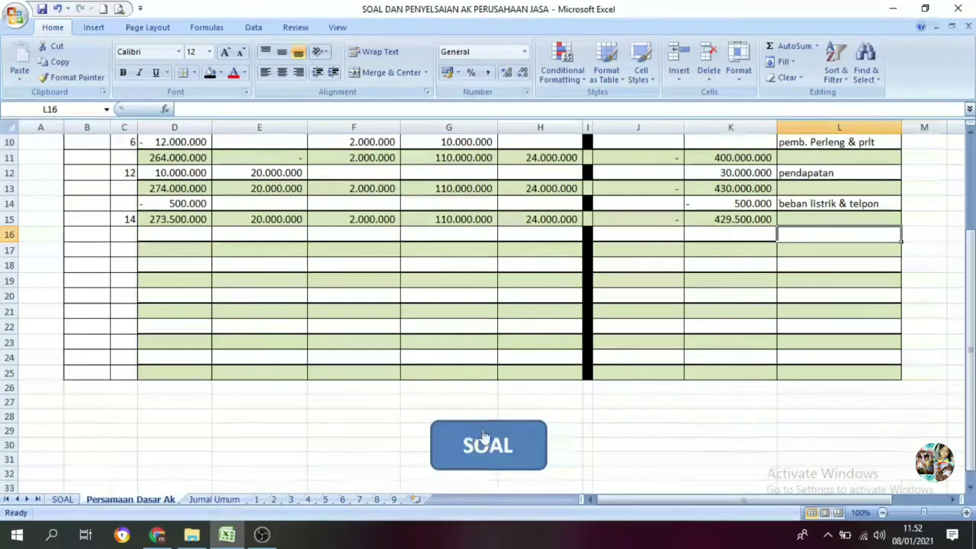
pyautogui.click(485, 442)
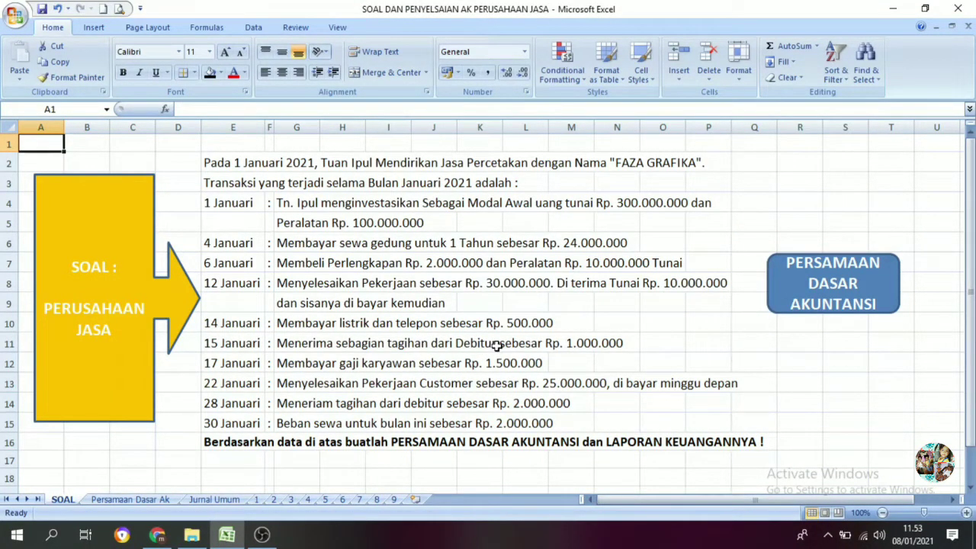
pyautogui.click(822, 305)
pyautogui.scroll(-1, 145, 422)
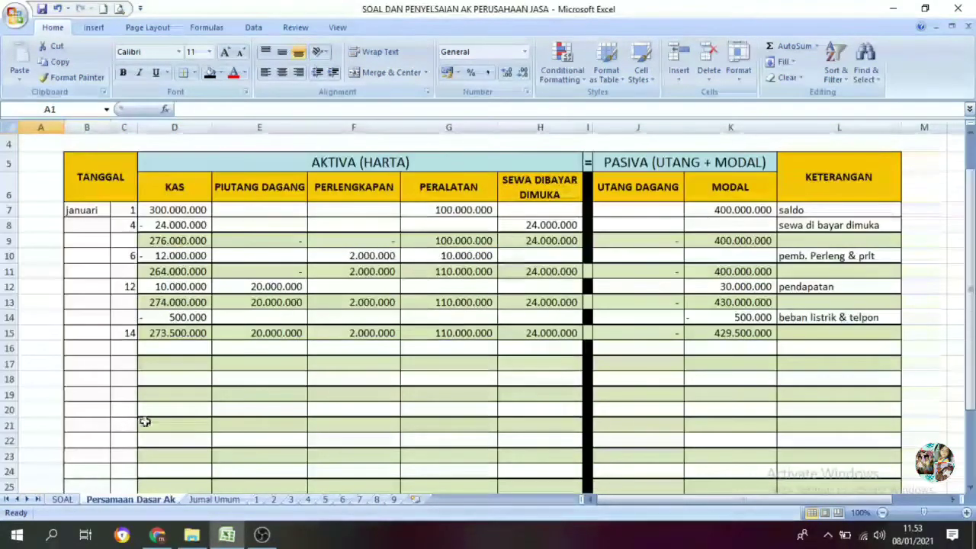
pyautogui.click(165, 350)
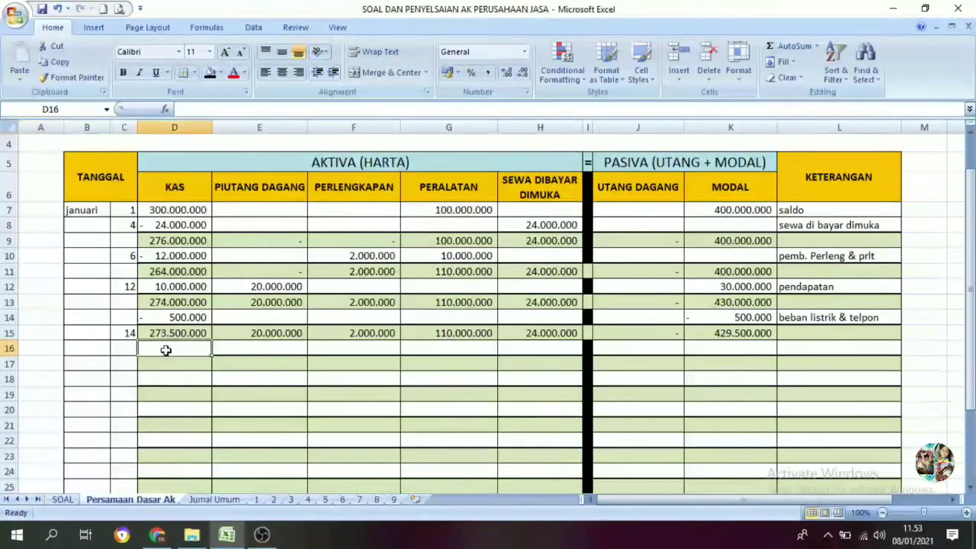
pyautogui.scroll(-3, 434, 420)
pyautogui.click(463, 399)
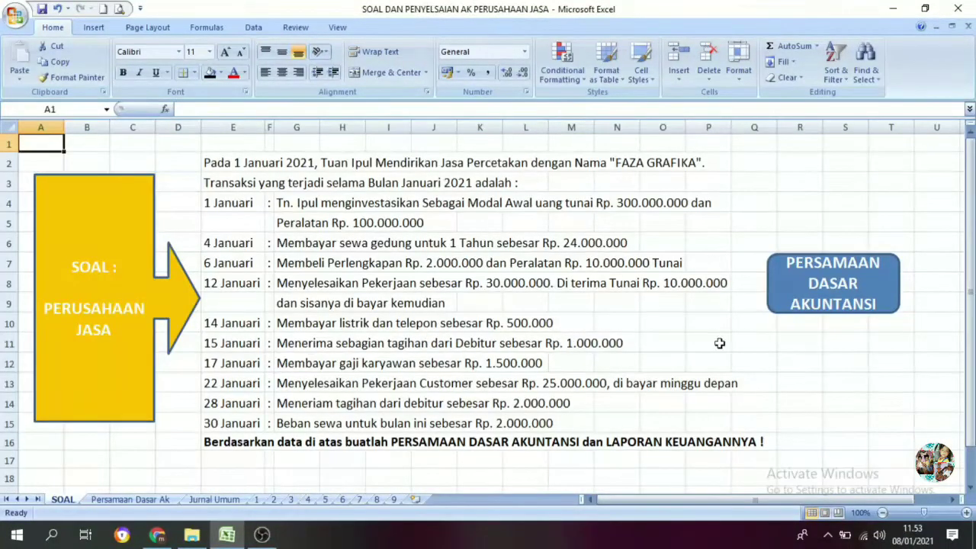
pyautogui.click(844, 299)
# Record the debtor's payment in row 16 with day 15, 1000000 under KAS and -1000000 under PIUTANG DAGANG
pyautogui.click(118, 415)
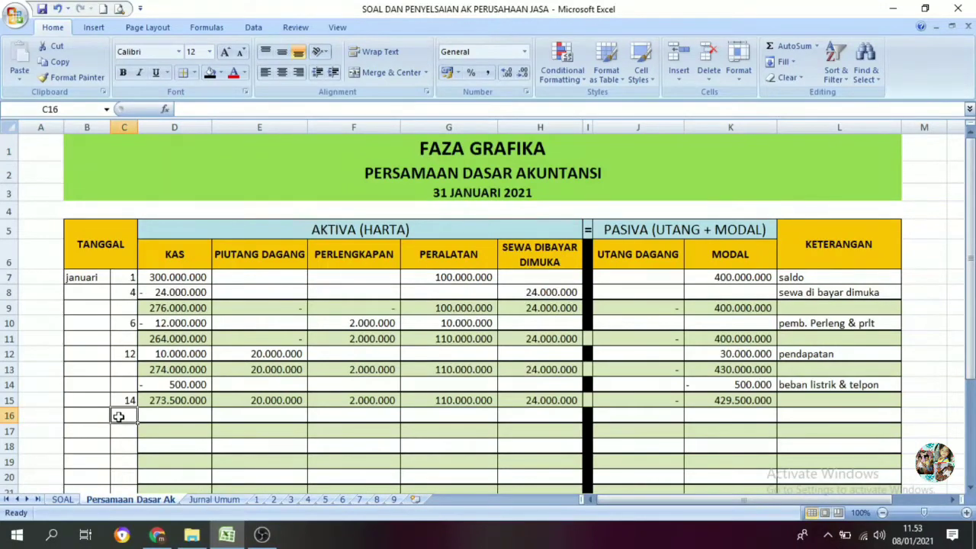
pyautogui.write('15')
pyautogui.press('Tab')
pyautogui.write('1')
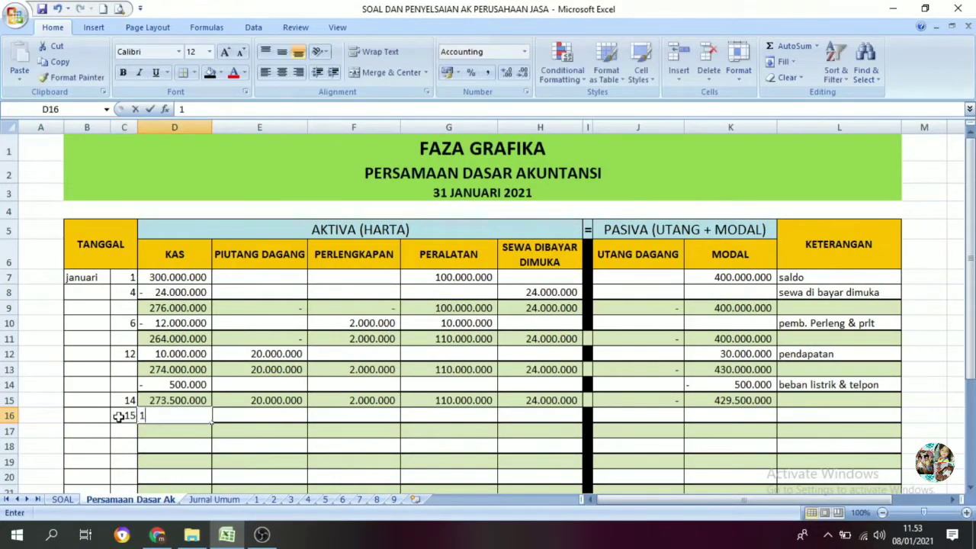
pyautogui.write('000000')
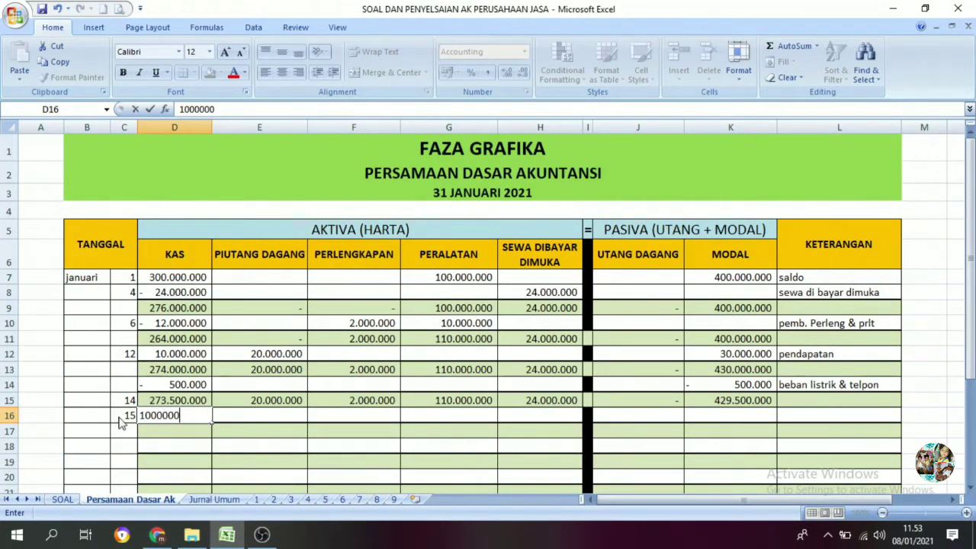
pyautogui.press('Tab')
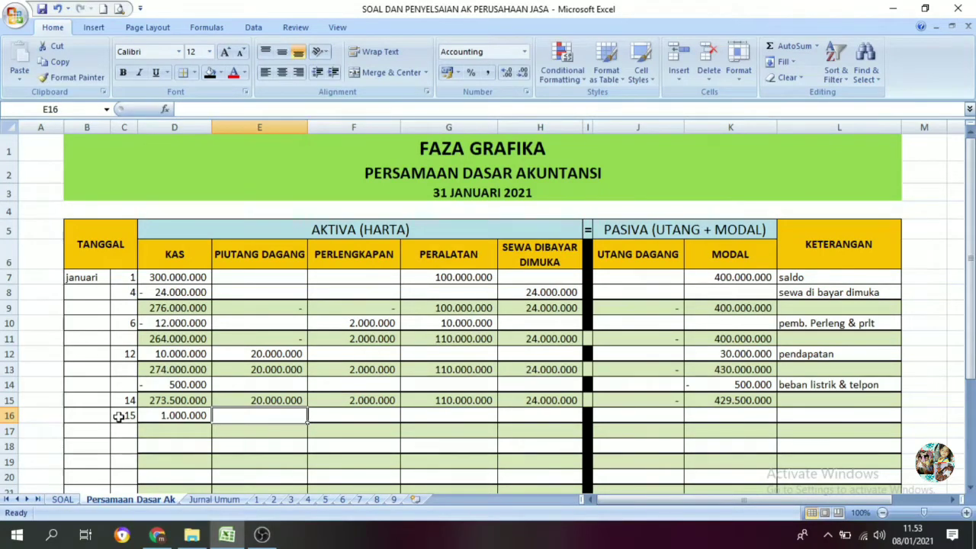
pyautogui.write('-1000000')
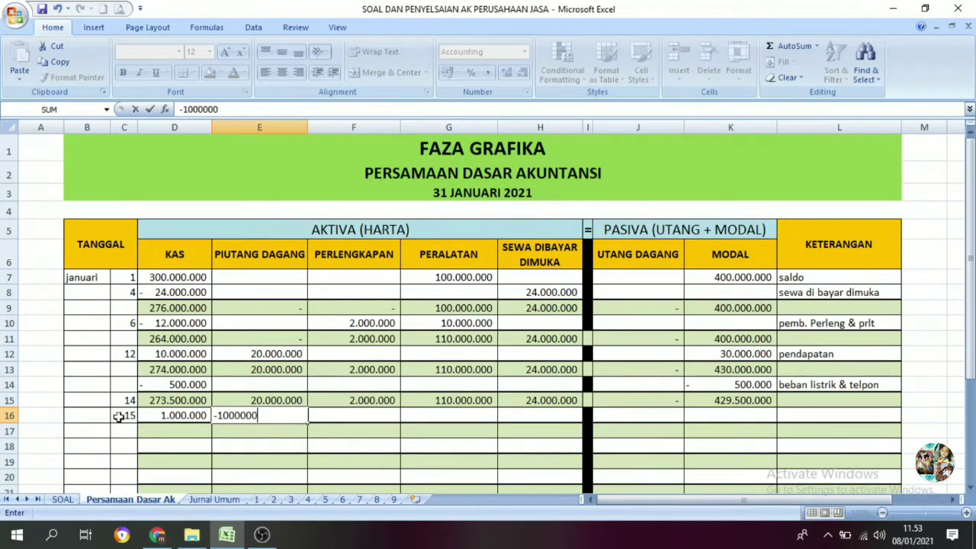
pyautogui.press('Return')
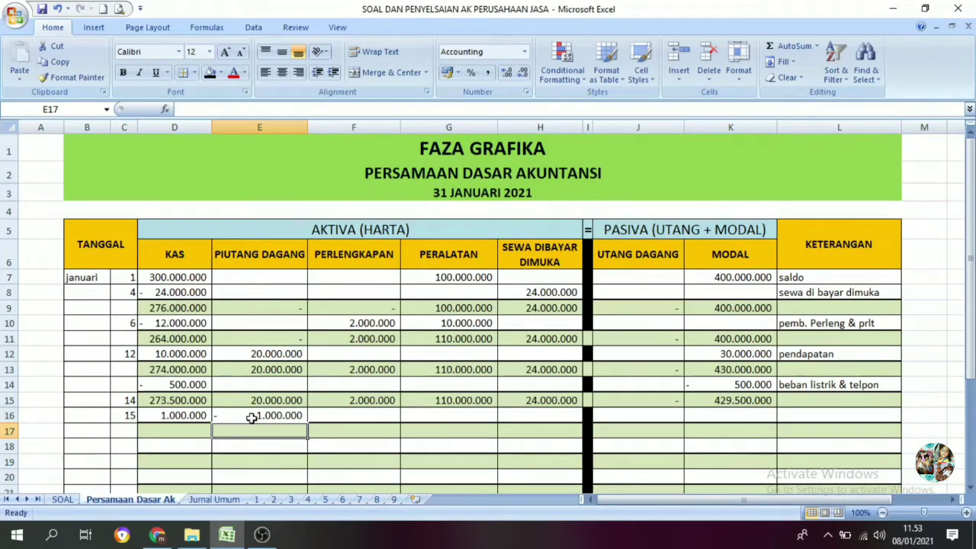
# Calculate the KAS balance in D17 as =D15+D16 and fill the formula across row 17 through MODAL in K17
pyautogui.click(188, 436)
pyautogui.write('=')
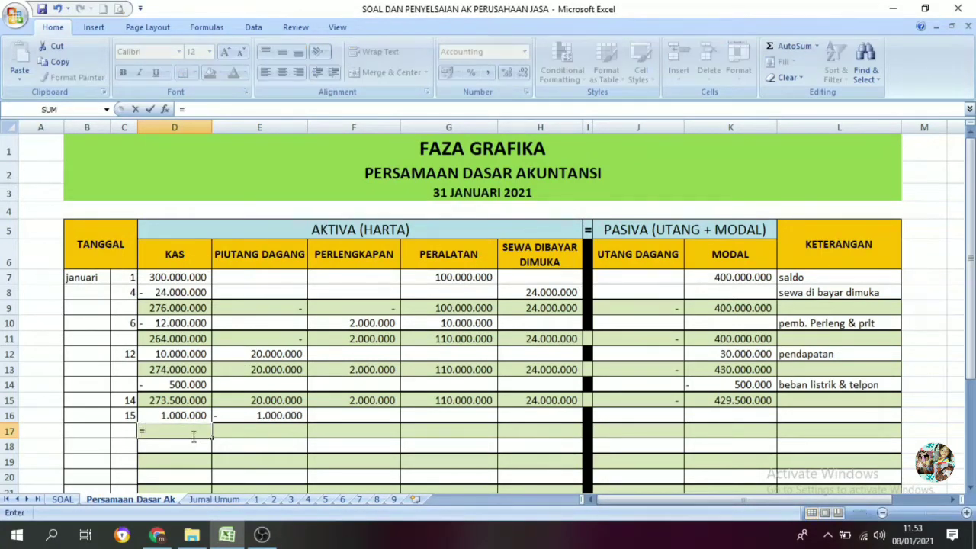
pyautogui.click(166, 402)
pyautogui.write('+')
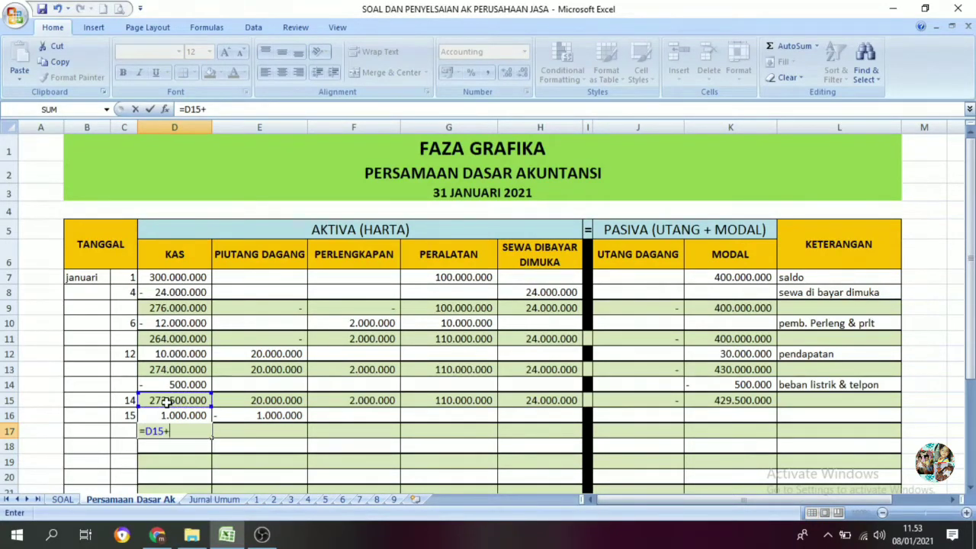
pyautogui.click(160, 416)
pyautogui.press('Return')
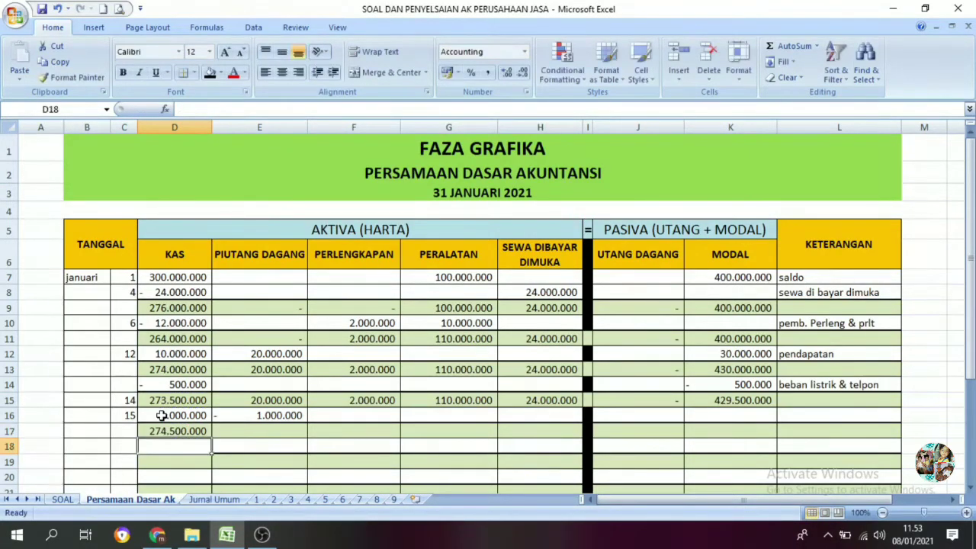
pyautogui.click(175, 431)
pyautogui.moveTo(211, 438); pyautogui.dragTo(733, 437)
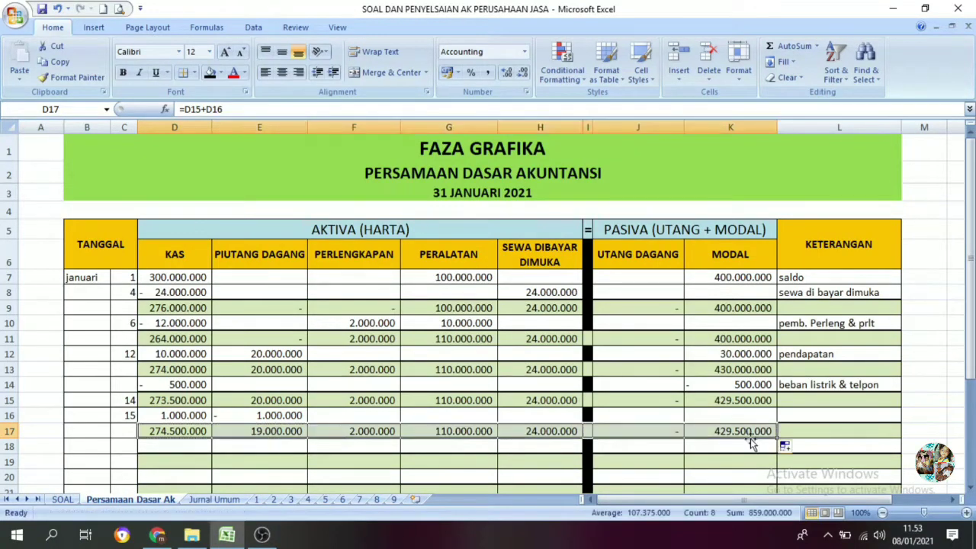
# Describe the 15 January transaction as "piuang" in KETERANGAN cell L16
pyautogui.click(809, 421)
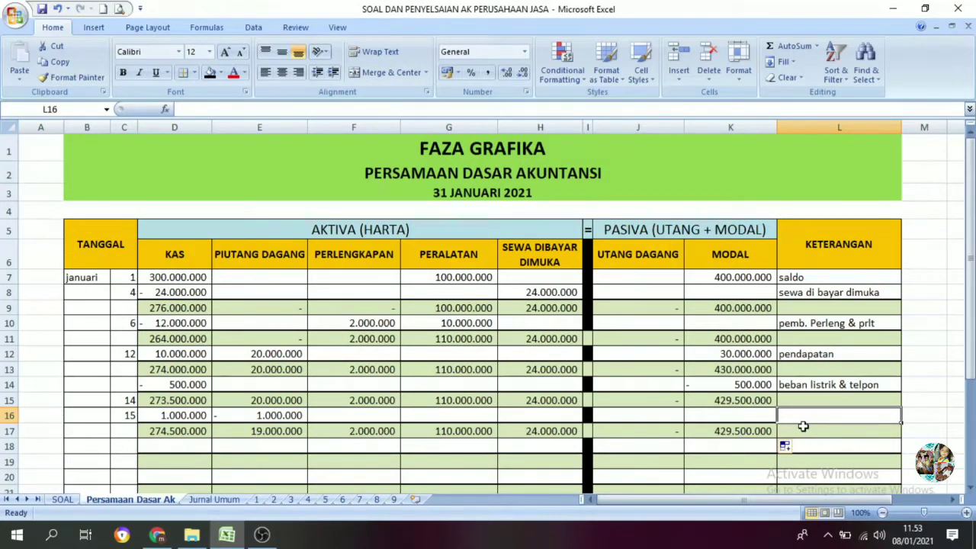
pyautogui.write('piur')
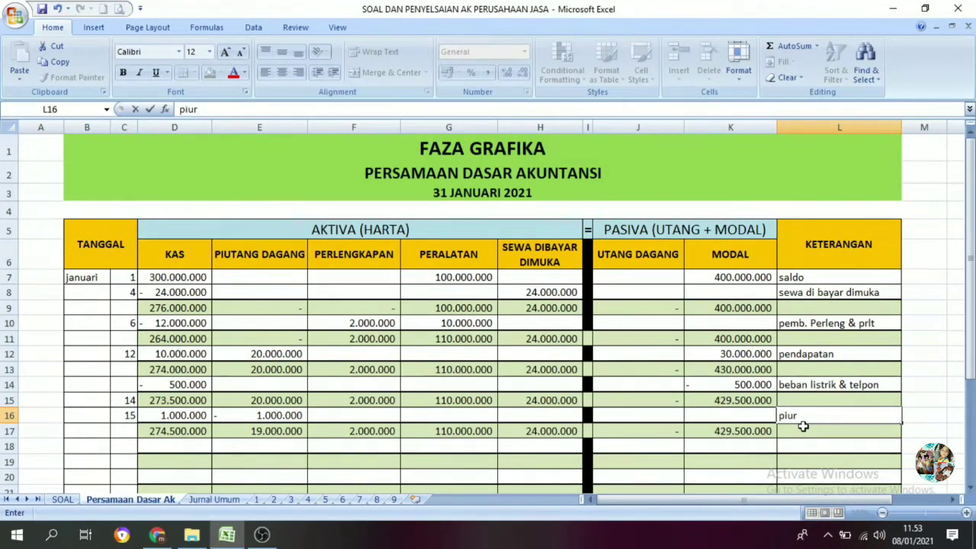
pyautogui.write('TAN')
pyautogui.press('BackSpace')
pyautogui.press('BackSpace')
pyautogui.press('BackSpace')
pyautogui.press('BackSpace')
pyautogui.write('an')
pyautogui.press('Return')
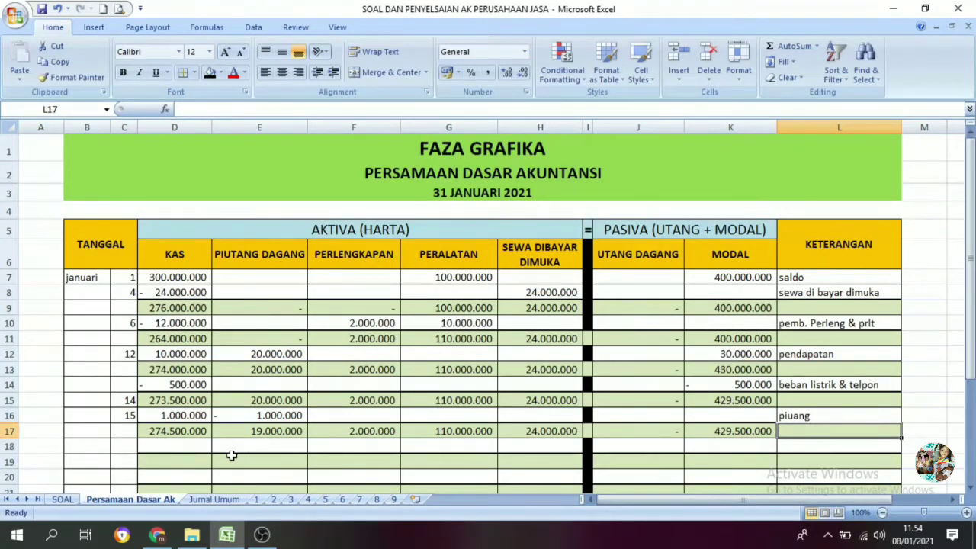
# Check the 17 January salary payment's date and amount on the SOAL sheet
pyautogui.scroll(-2, 257, 465)
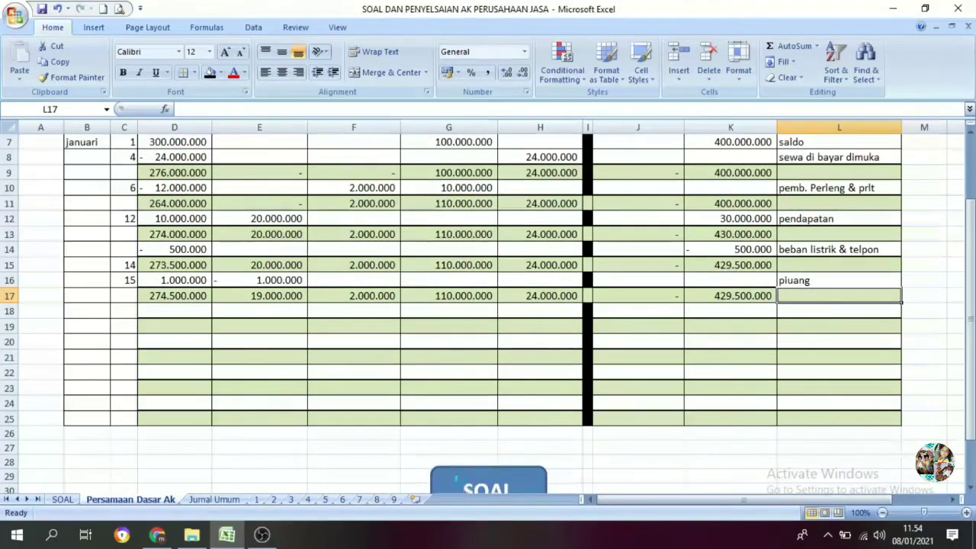
pyautogui.click(62, 498)
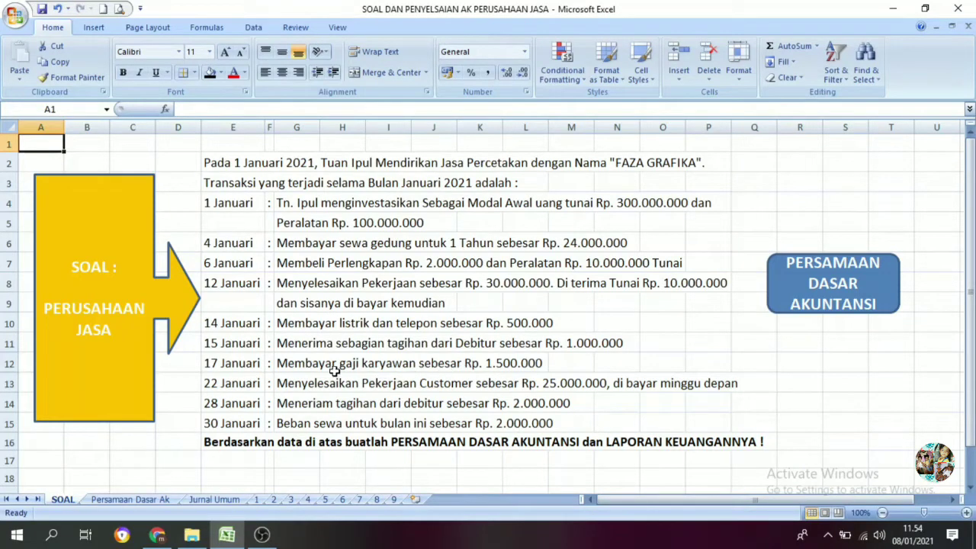
pyautogui.click(800, 307)
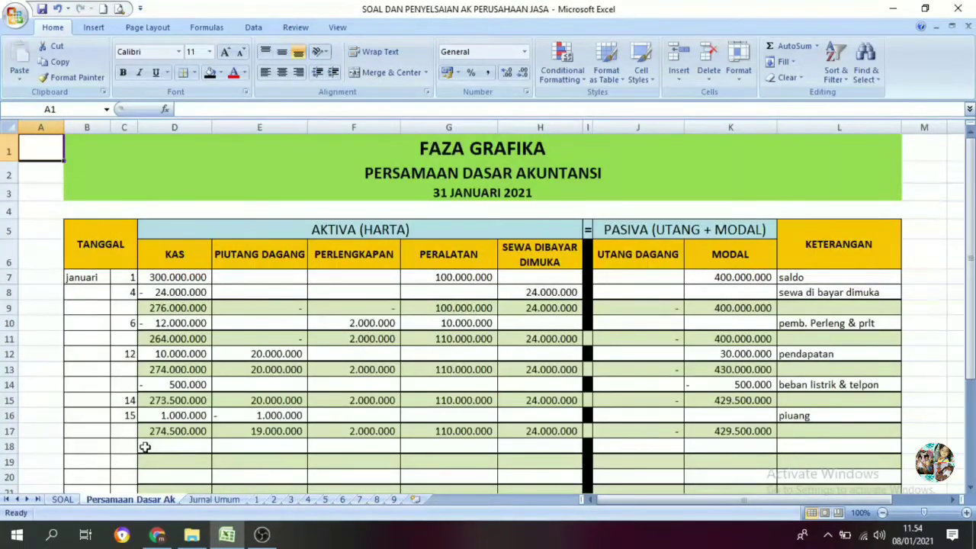
pyautogui.scroll(-4, 376, 464)
pyautogui.click(488, 398)
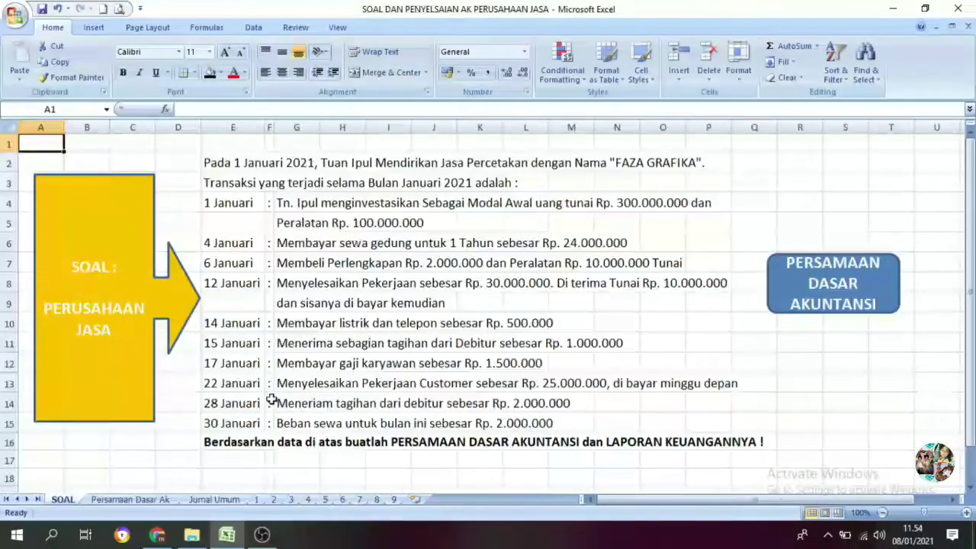
# Start the 17 January salary entry in row 18 of the accounting equation table with day 17 and -1500000 under KAS
pyautogui.click(768, 289)
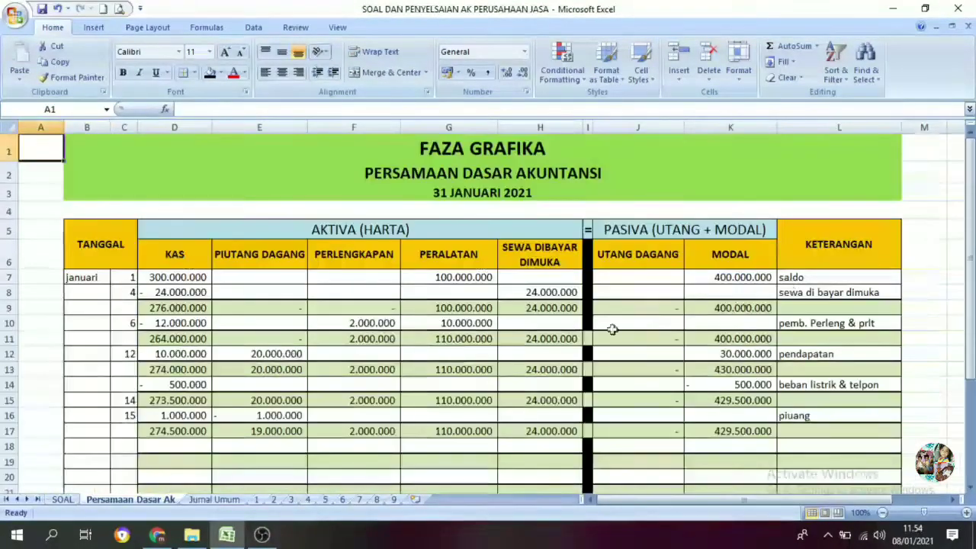
pyautogui.click(121, 443)
pyautogui.write('17')
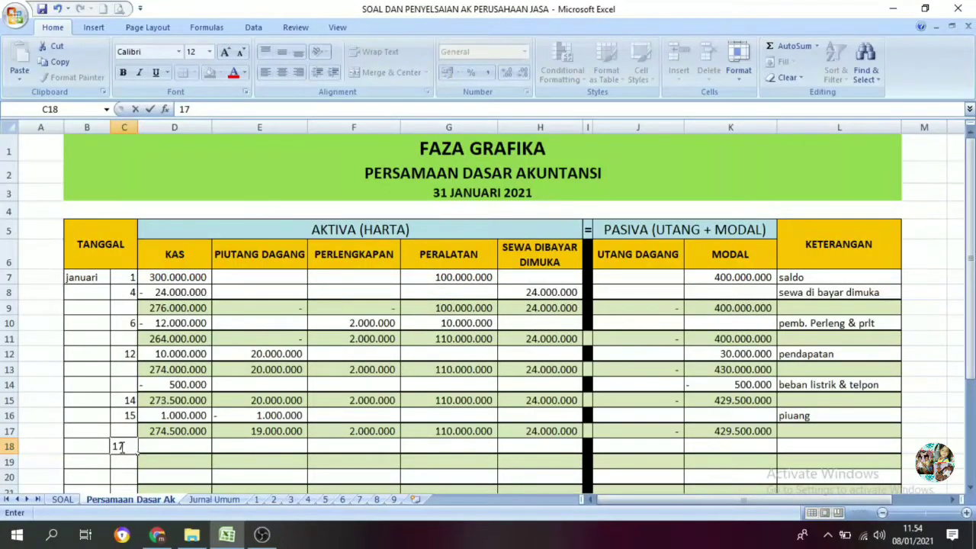
pyautogui.click(186, 448)
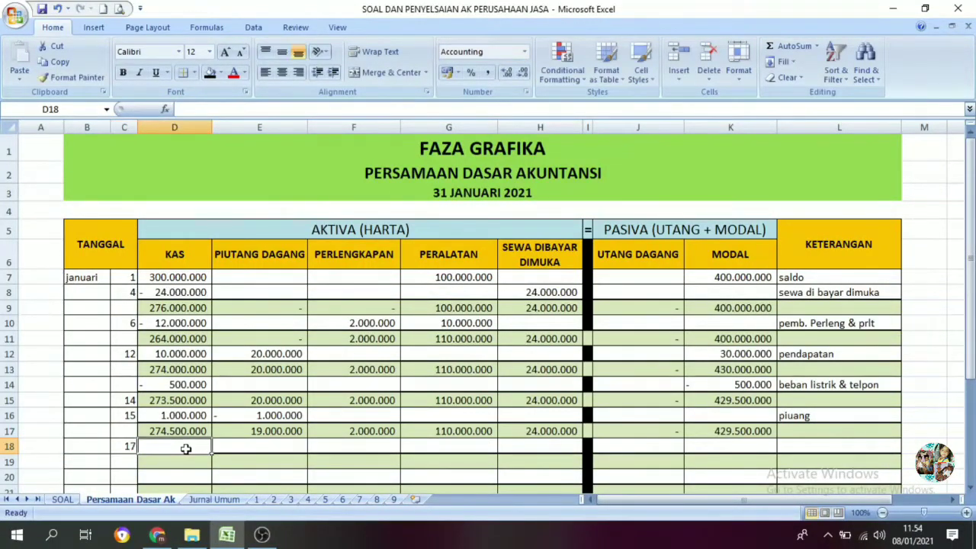
pyautogui.write('- 1.')
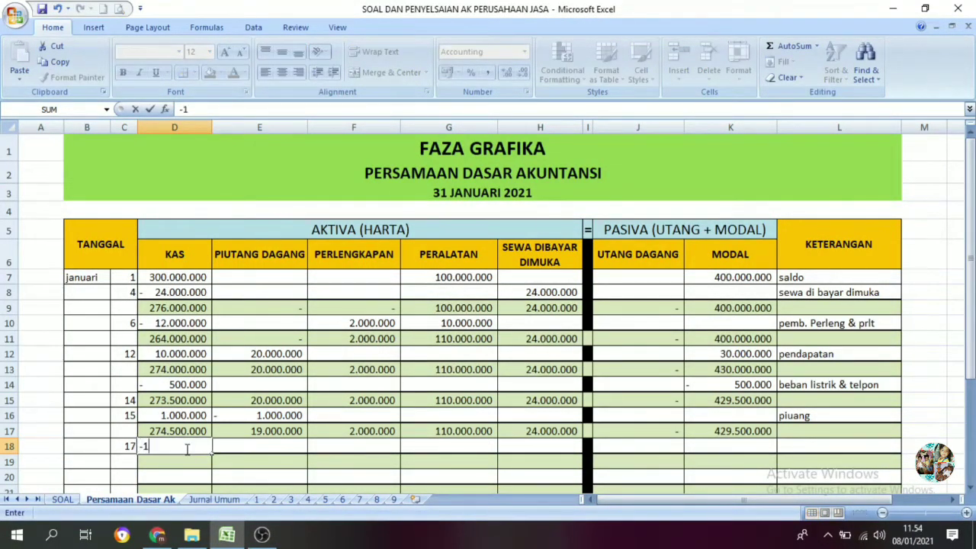
pyautogui.write('500.000')
# Record the salary payment's effect on equity as -1500000 under MODAL in K18
pyautogui.press('Right')
pyautogui.press('Right')
pyautogui.press('Right')
pyautogui.press('Right')
pyautogui.press('Right')
pyautogui.press('Right')
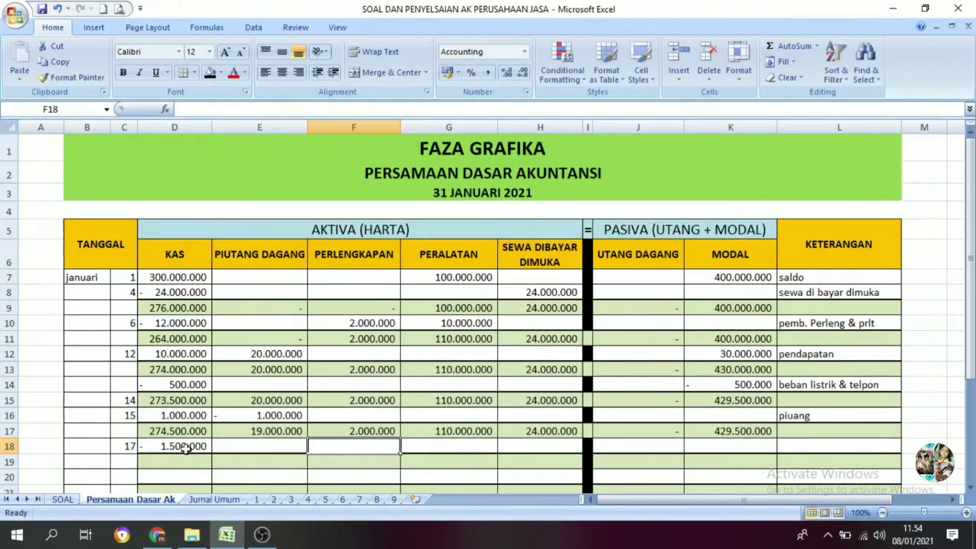
pyautogui.press('Right')
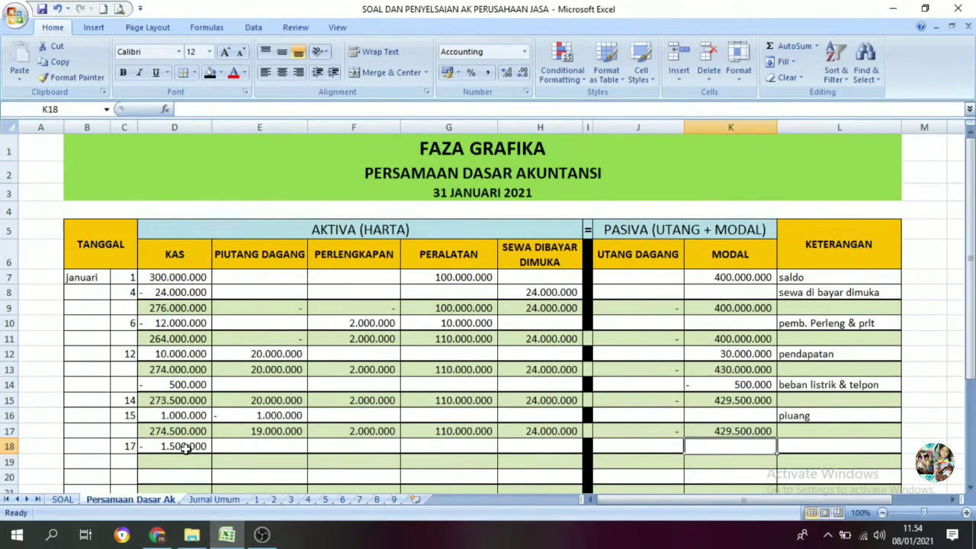
pyautogui.write('1500')
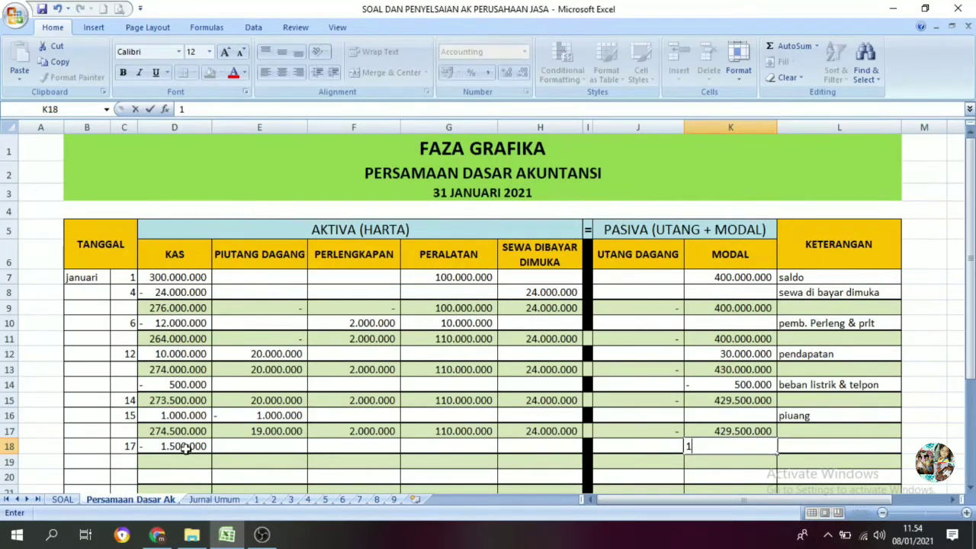
pyautogui.press('BackSpace')
pyautogui.press('BackSpace')
pyautogui.press('BackSpace')
pyautogui.write('- 1.')
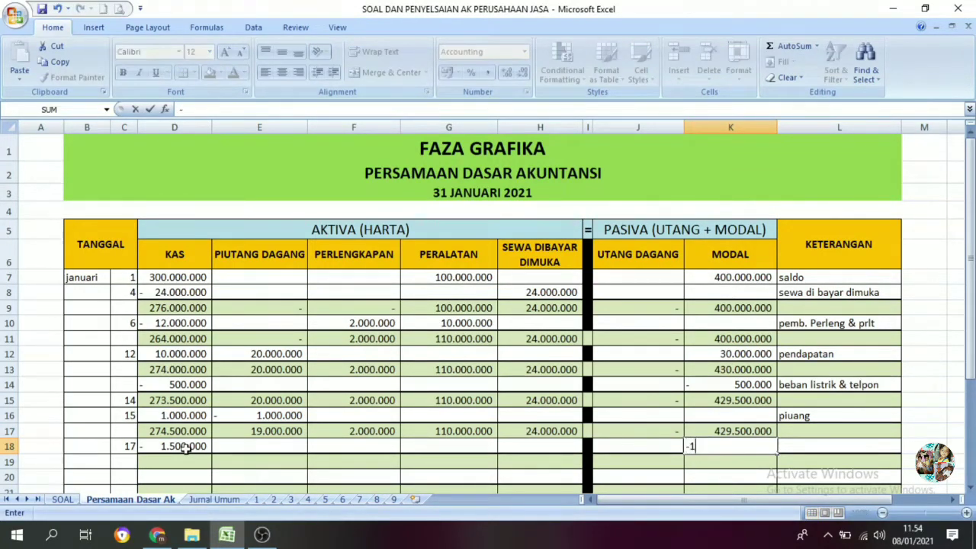
pyautogui.write('500.000')
pyautogui.press('Return')
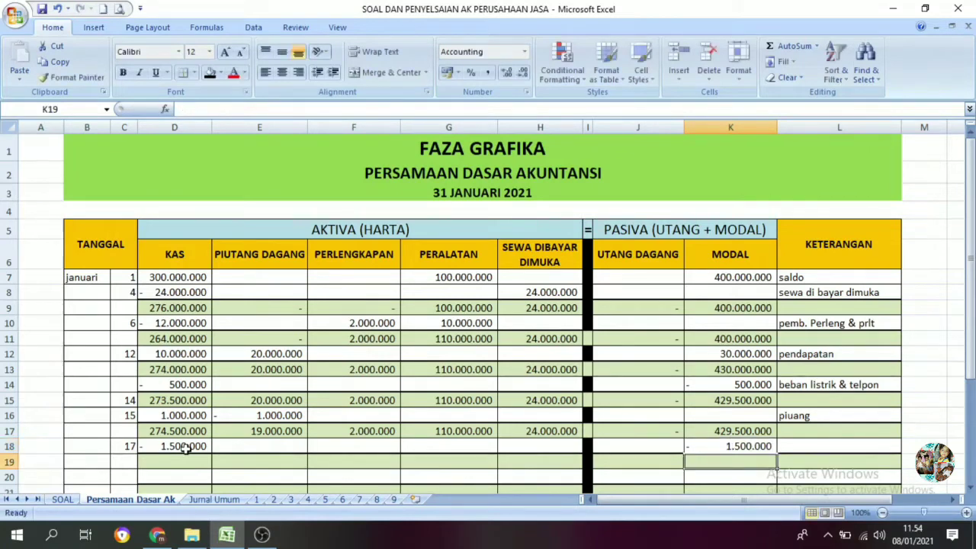
# Describe the 17 January transaction as "beban gaji" in KETERANGAN cell L18
pyautogui.click(808, 441)
pyautogui.write('beban ')
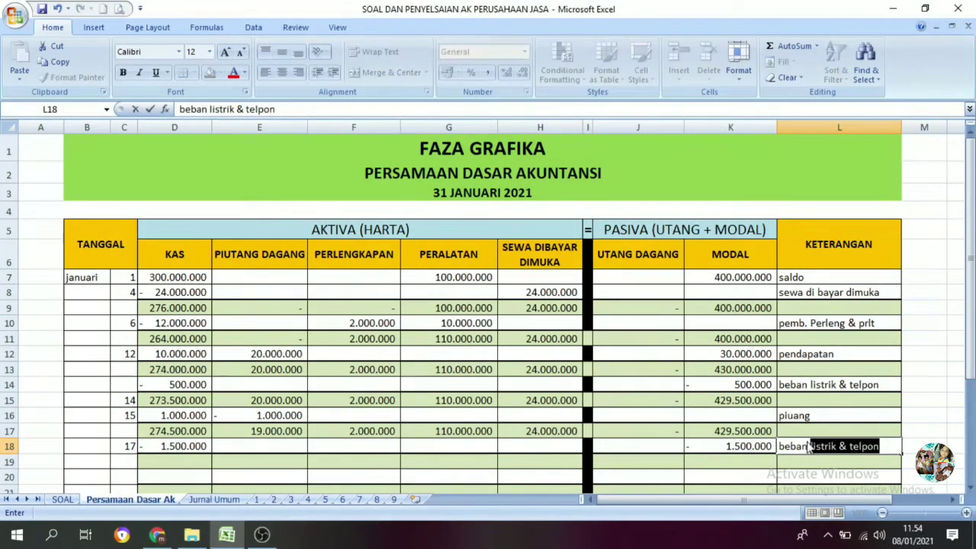
pyautogui.write('gaji')
pyautogui.press('Return')
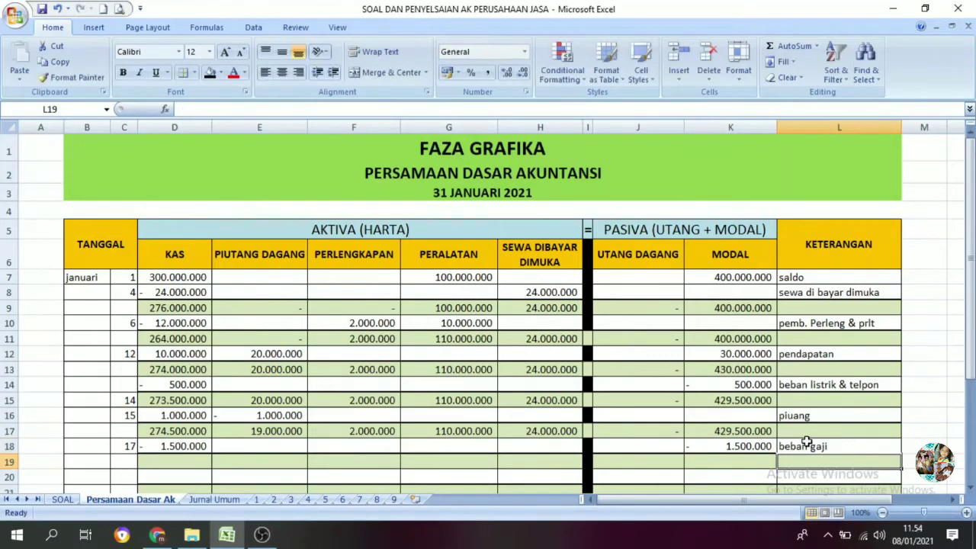
# Check the transaction following 17 January on the SOAL sheet and return to the accounting equation table
pyautogui.scroll(-4, 457, 469)
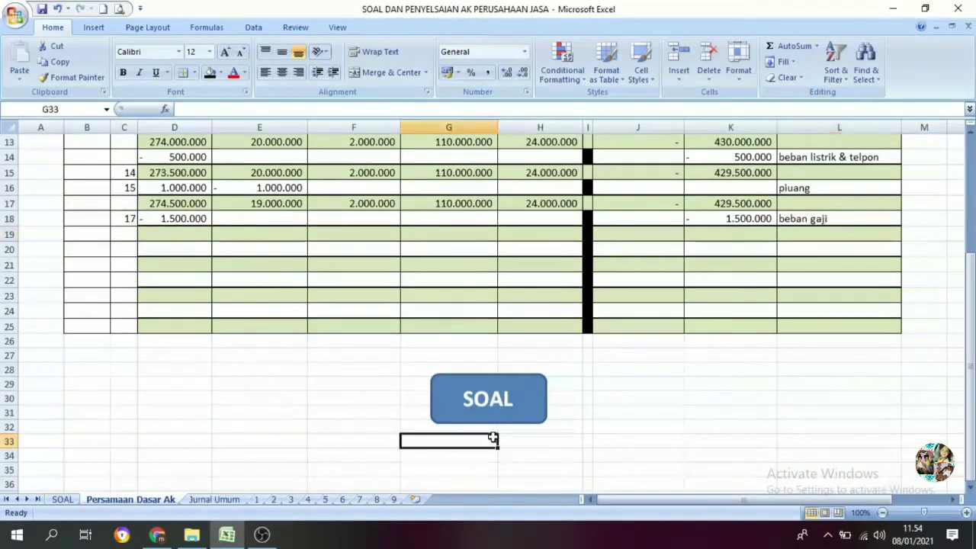
pyautogui.click(492, 408)
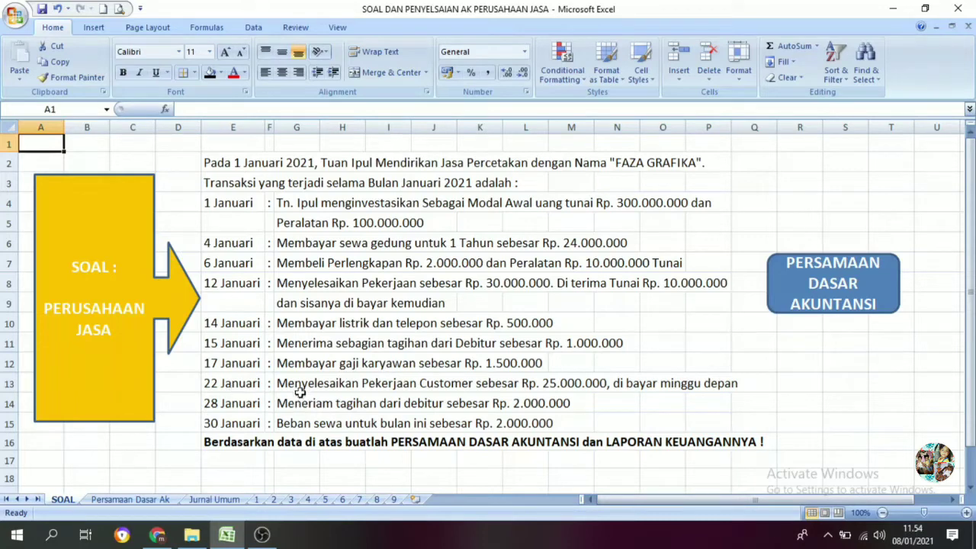
pyautogui.click(810, 304)
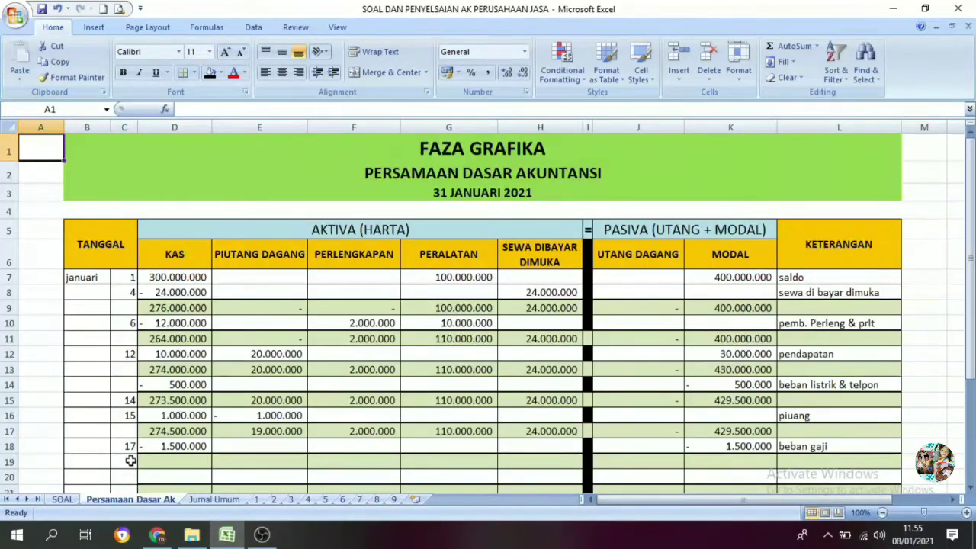
# Calculate the KAS balance in D19 as =D17+D18 and fill the formula across row 19 through MODAL in K19
pyautogui.click(177, 459)
pyautogui.write('=')
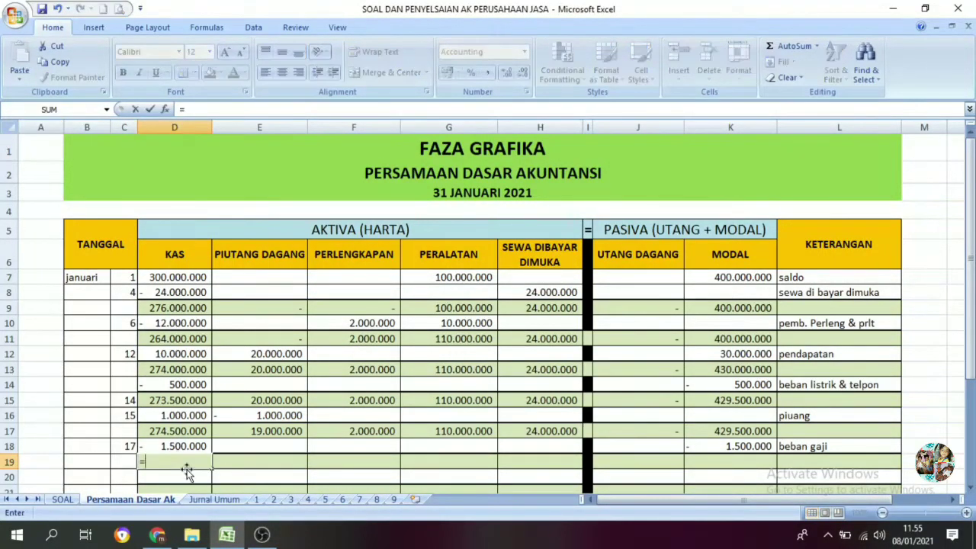
pyautogui.click(195, 433)
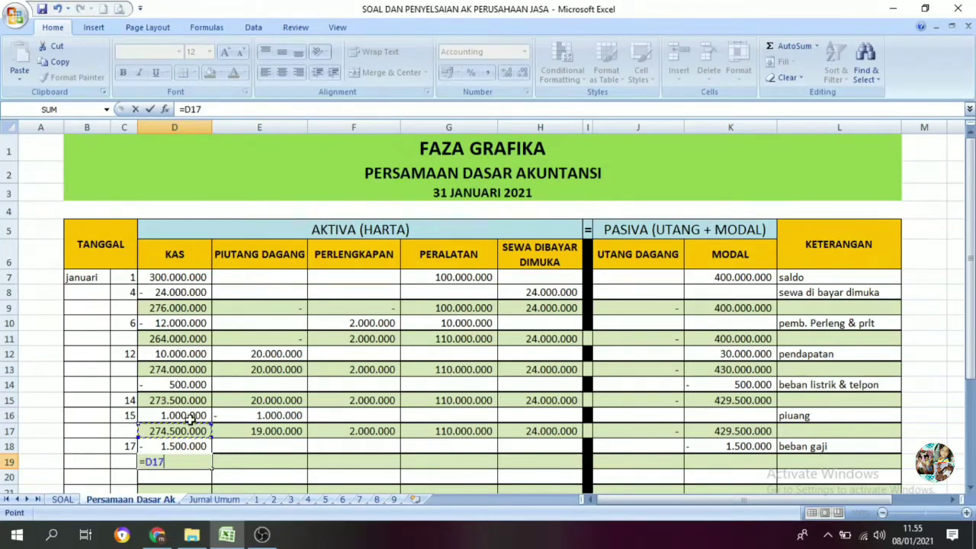
pyautogui.write('+')
pyautogui.click(154, 446)
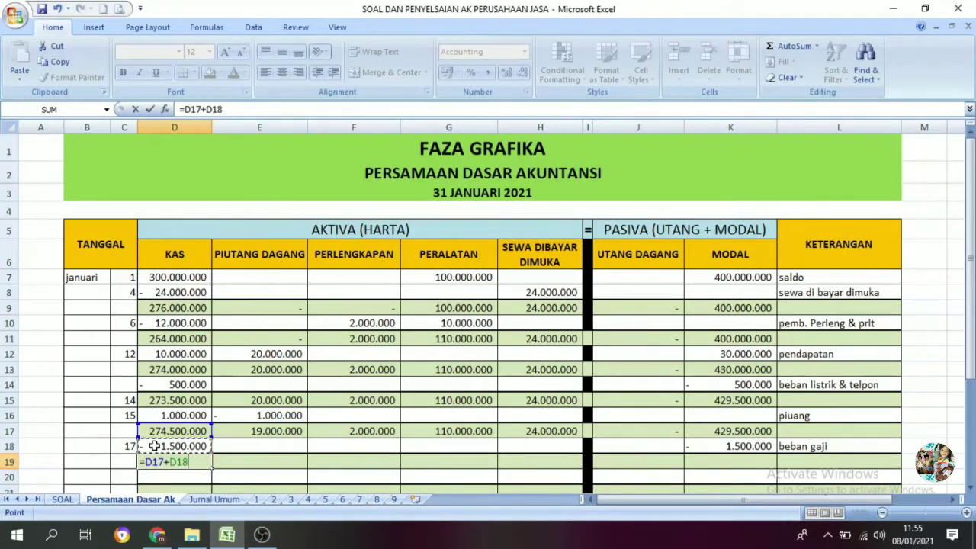
pyautogui.press('Return')
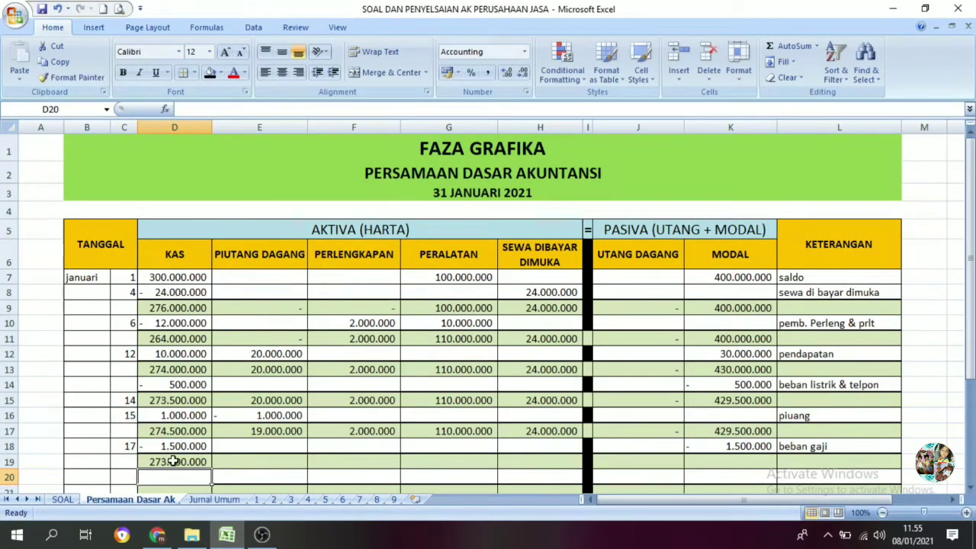
pyautogui.click(175, 461)
pyautogui.moveTo(211, 472); pyautogui.dragTo(747, 464)
# Look up the next transaction's date on the SOAL sheet and enter day 22 in C20
pyautogui.scroll(-1, 241, 458)
pyautogui.click(125, 409)
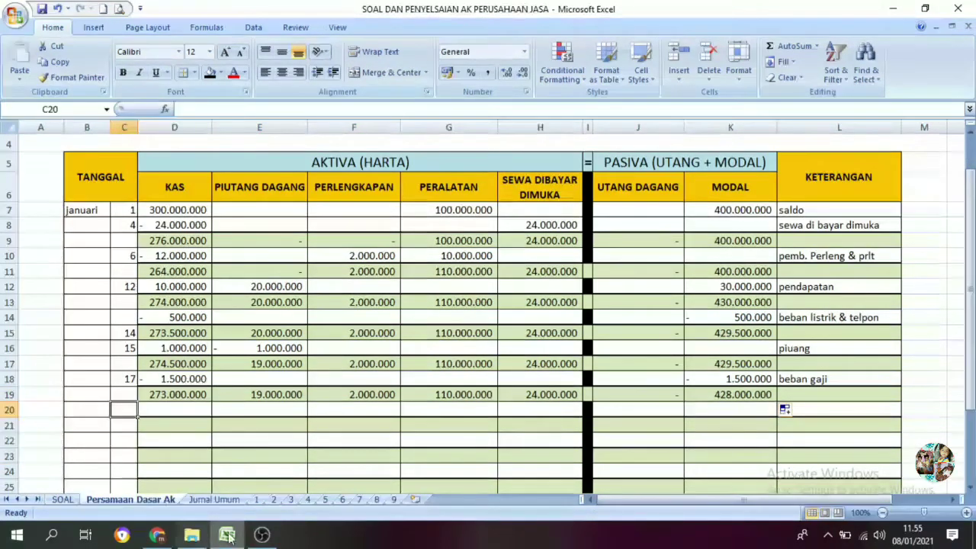
pyautogui.scroll(-3, 492, 431)
pyautogui.click(491, 423)
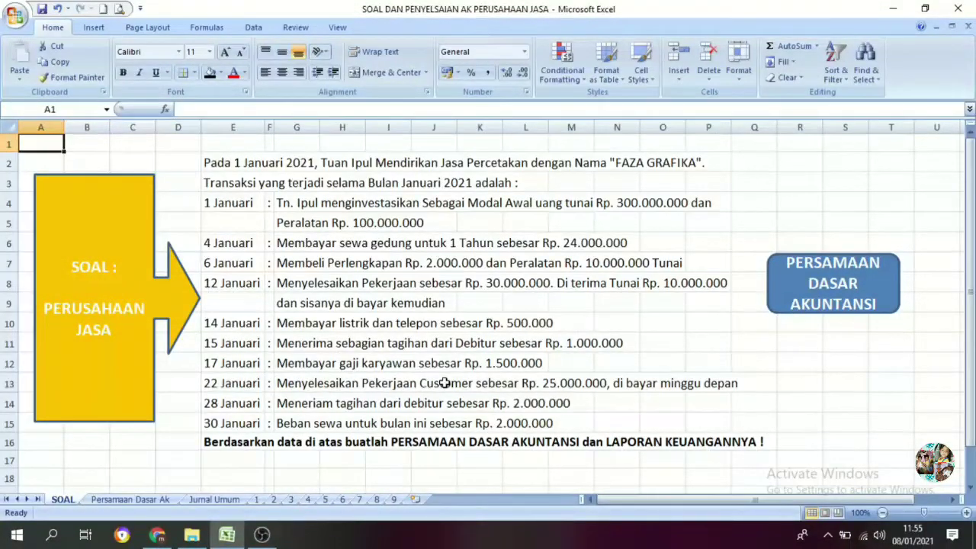
pyautogui.click(793, 302)
pyautogui.scroll(-1, 373, 433)
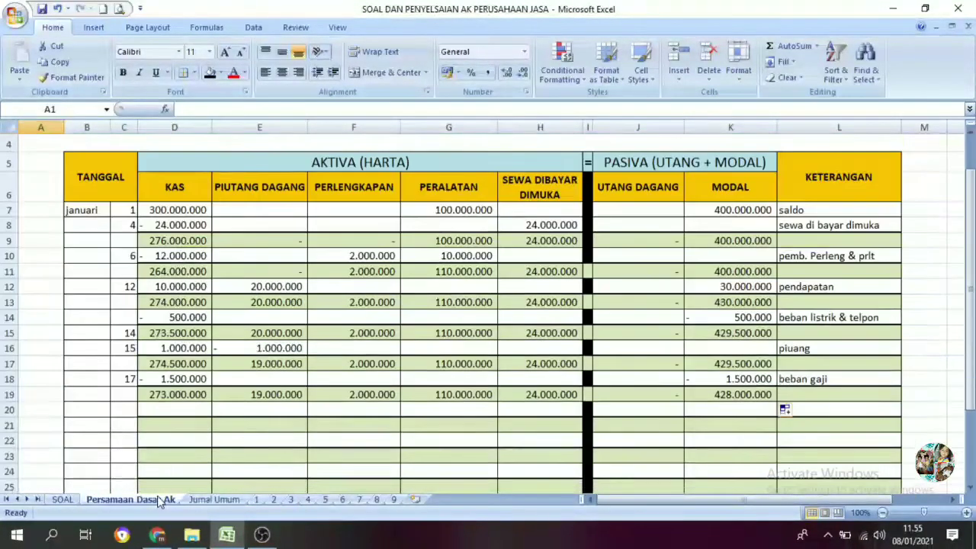
pyautogui.click(122, 416)
pyautogui.write('22')
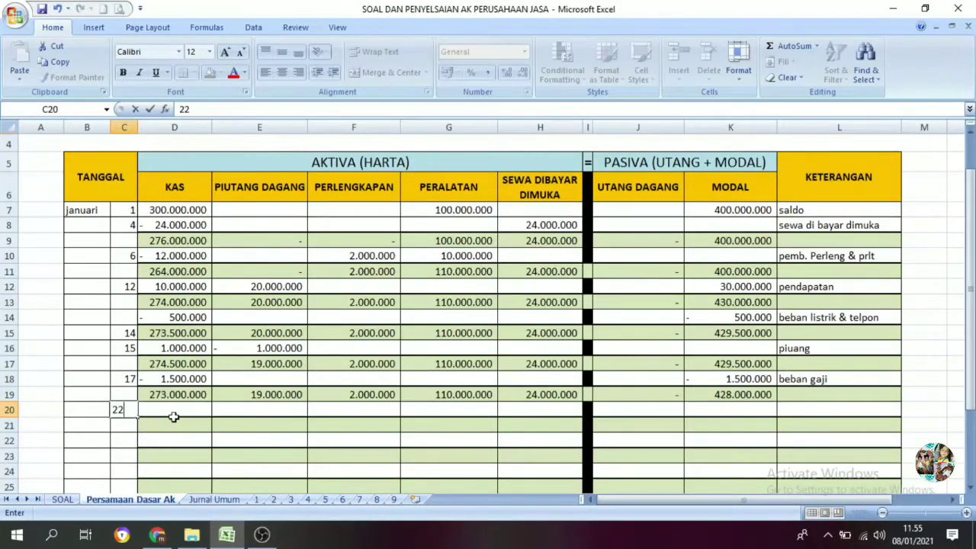
pyautogui.click(174, 412)
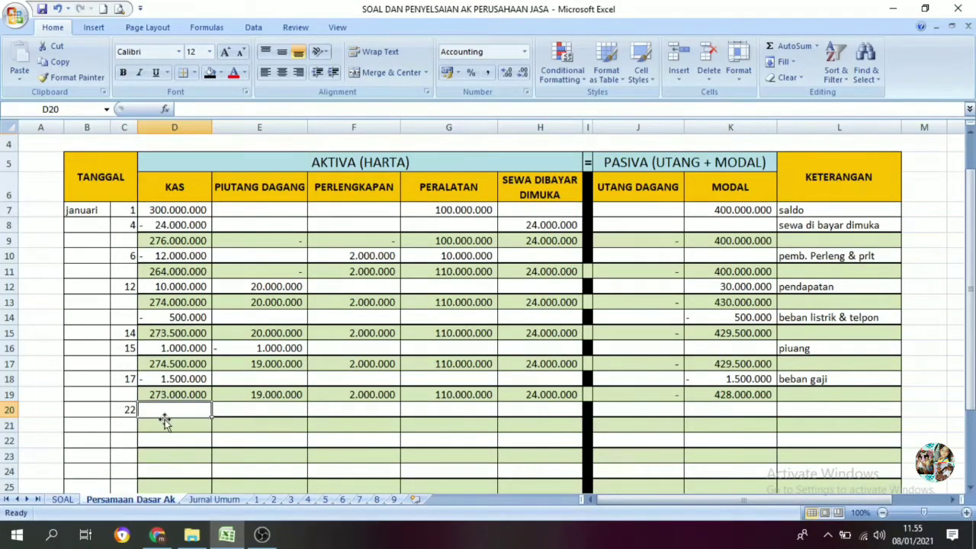
# Check the 22 January job's amount on the SOAL sheet and enter 25000000 under MODAL in K20
pyautogui.click(726, 410)
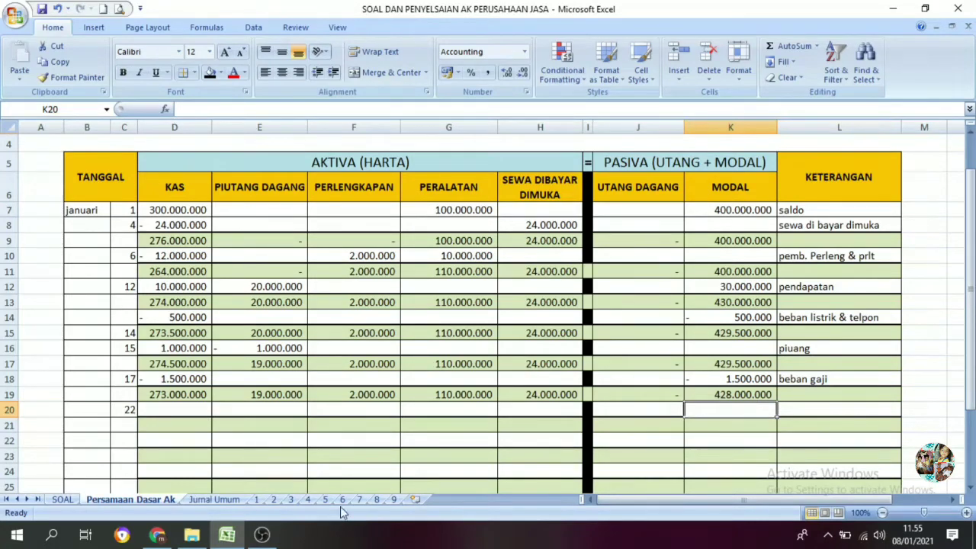
pyautogui.scroll(-3, 381, 457)
pyautogui.click(472, 396)
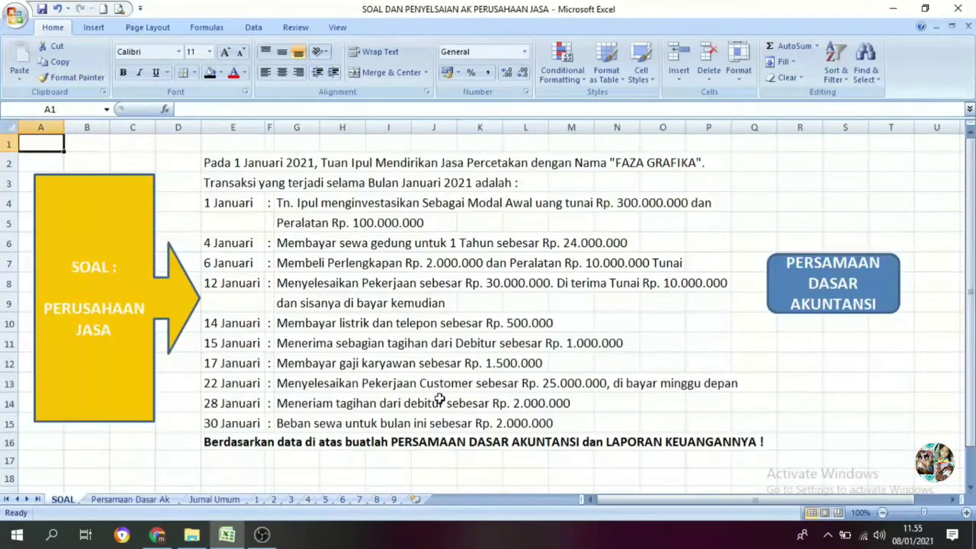
pyautogui.click(810, 305)
pyautogui.scroll(-2, 781, 407)
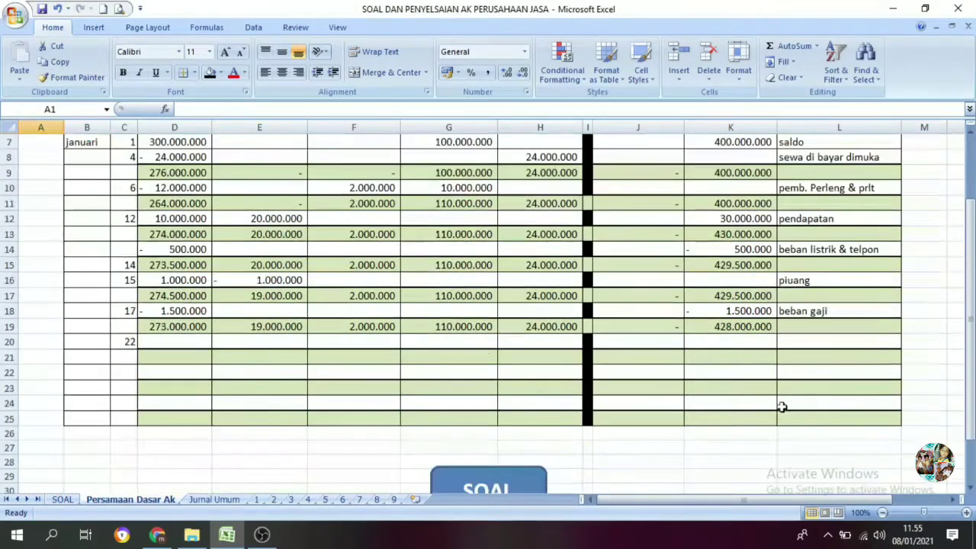
pyautogui.click(743, 340)
pyautogui.write('2')
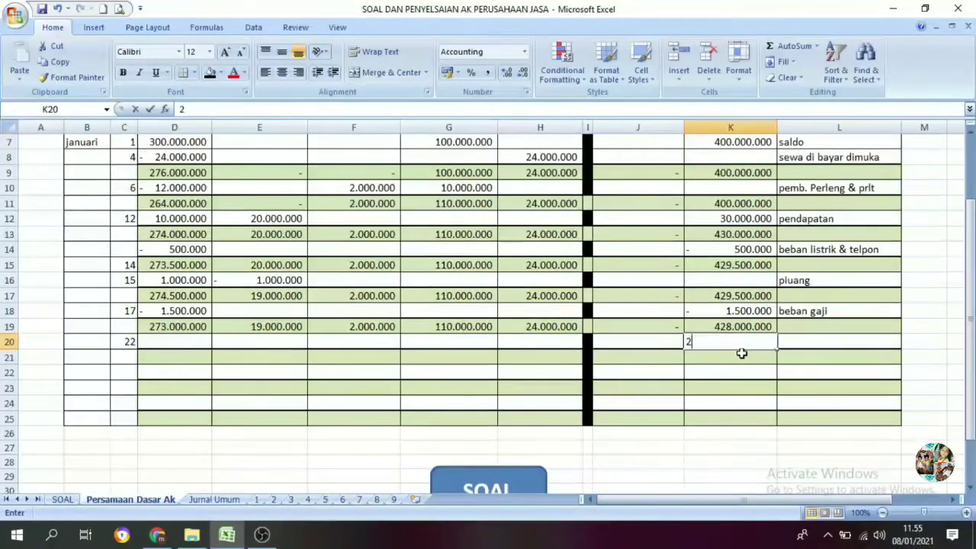
pyautogui.write('5.000.0000000')
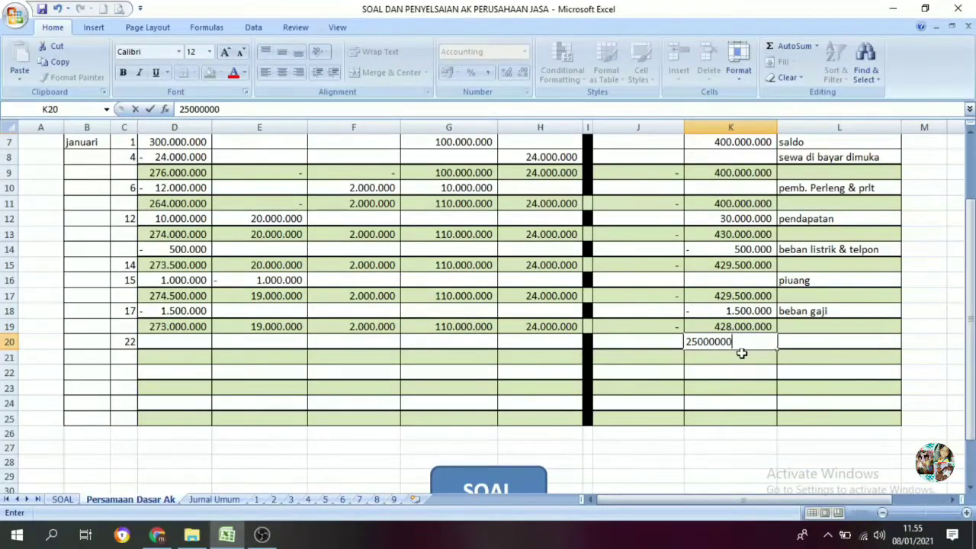
pyautogui.press('Return')
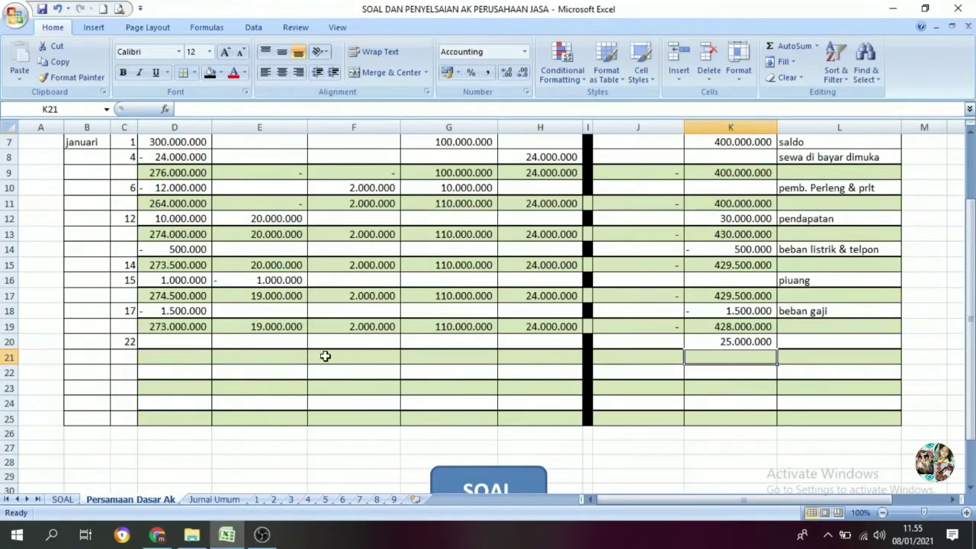
# Record the unpaid 22 January job as a receivable of 25000000 under PIUTANG DAGANG in E20
pyautogui.scroll(2, 292, 282)
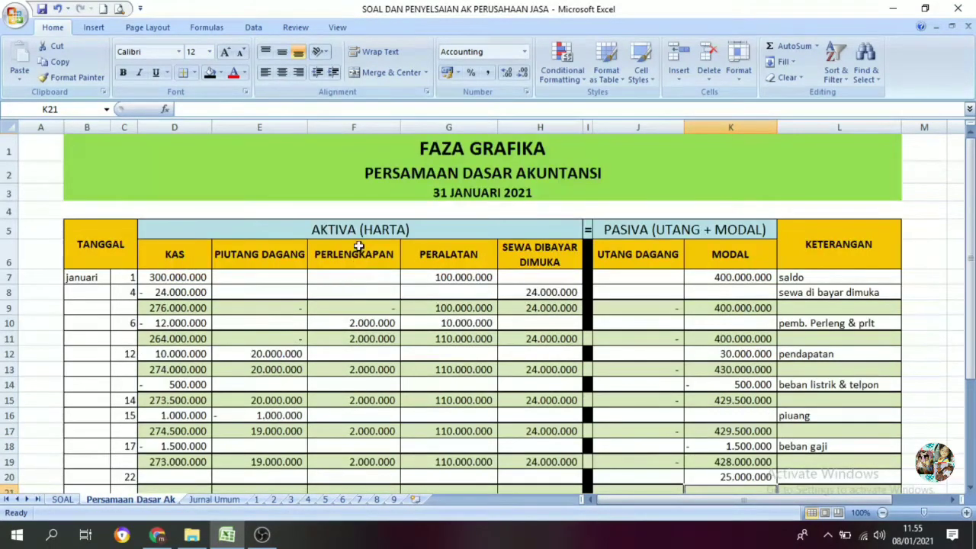
pyautogui.scroll(-2, 255, 264)
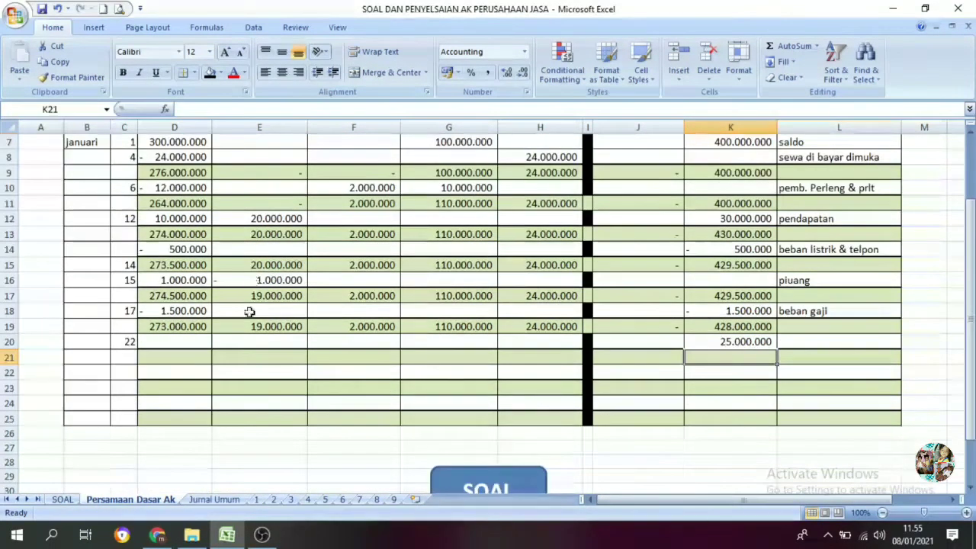
pyautogui.click(250, 341)
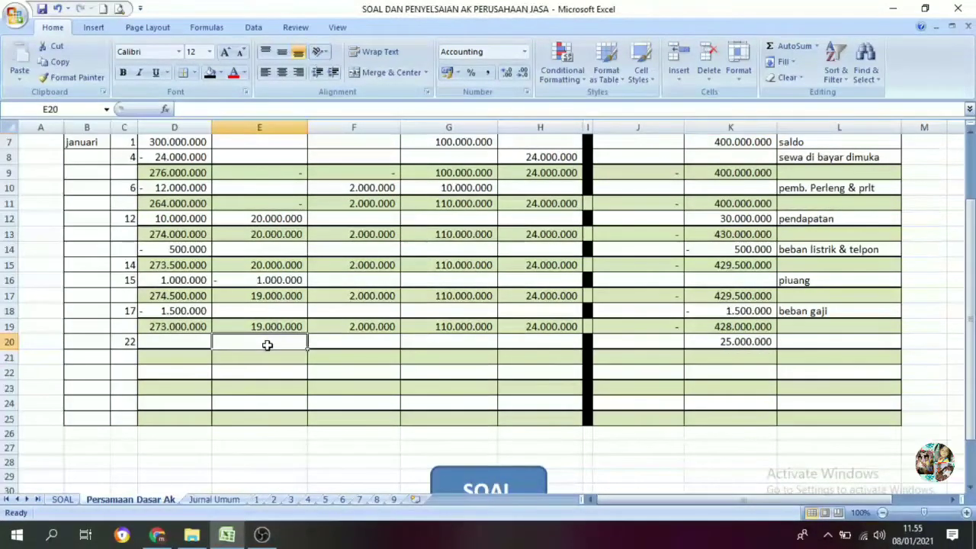
pyautogui.write('25.000.000')
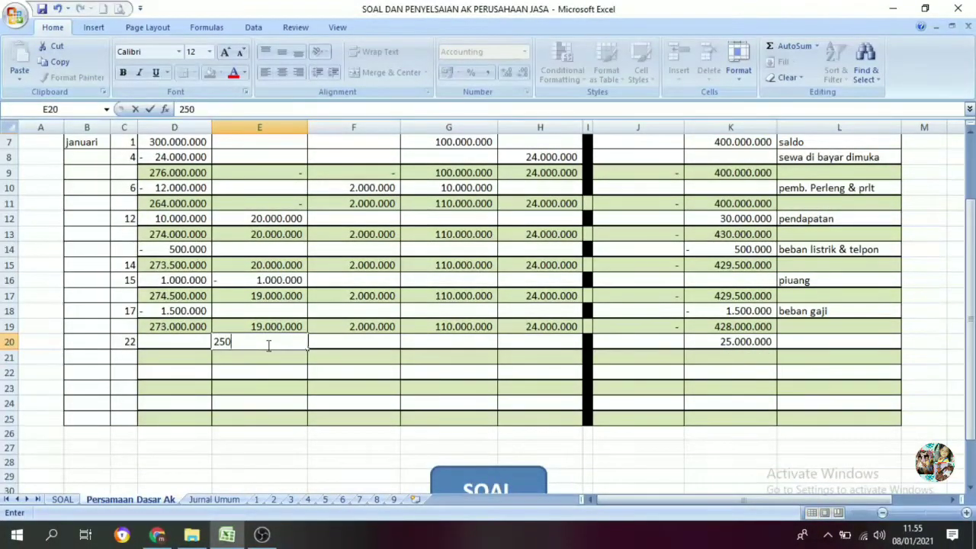
pyautogui.press('Return')
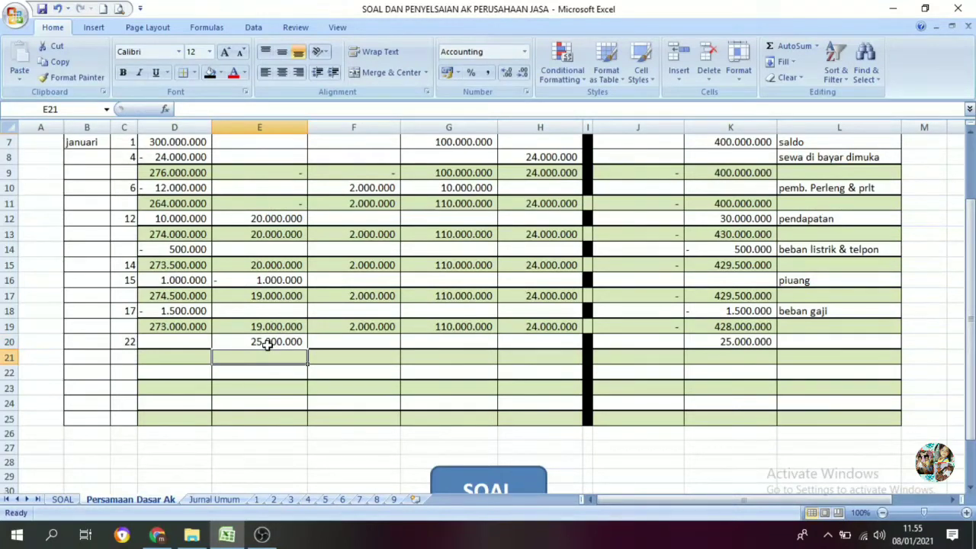
# Calculate the KAS balance in D21 as =D19+D20 and fill the formula across row 21 through MODAL in K21
pyautogui.click(162, 357)
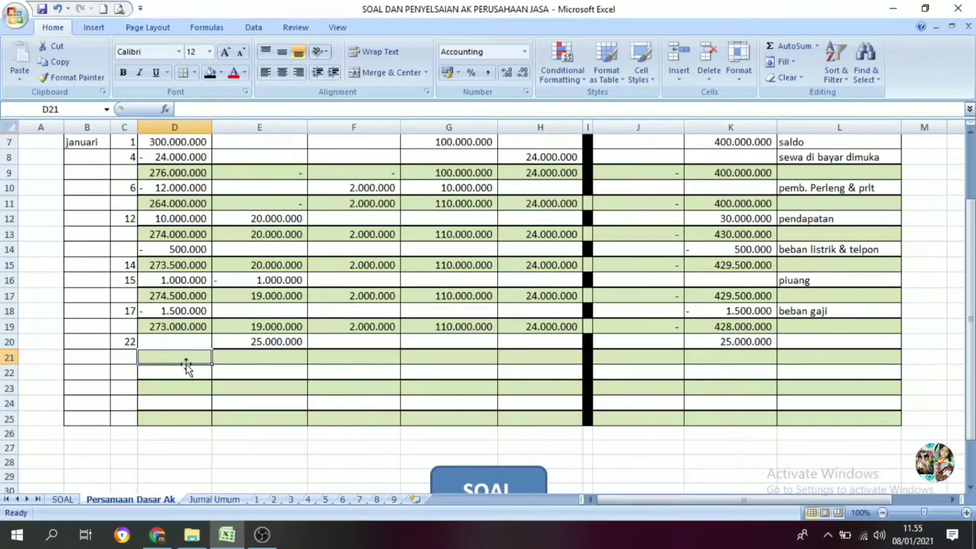
pyautogui.write('=')
pyautogui.click(198, 326)
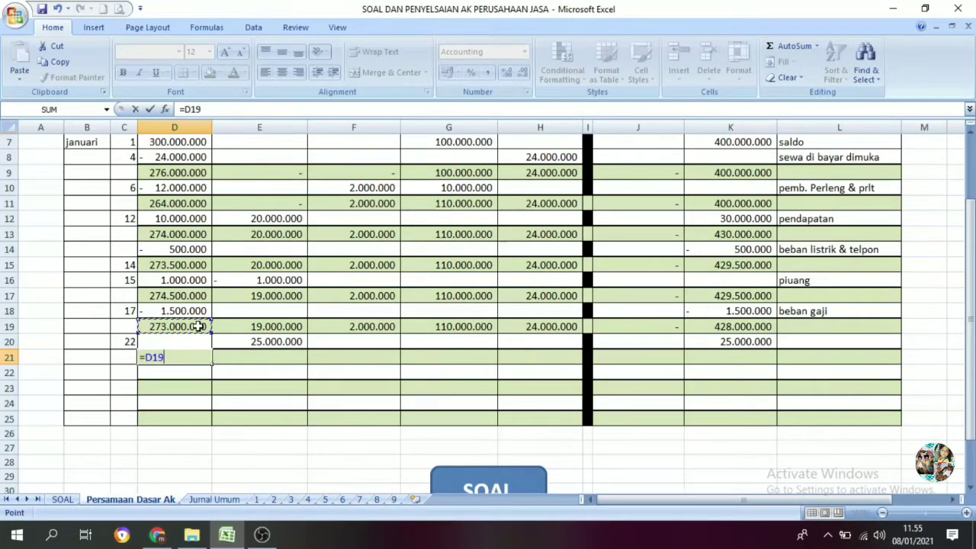
pyautogui.write('+')
pyautogui.click(182, 346)
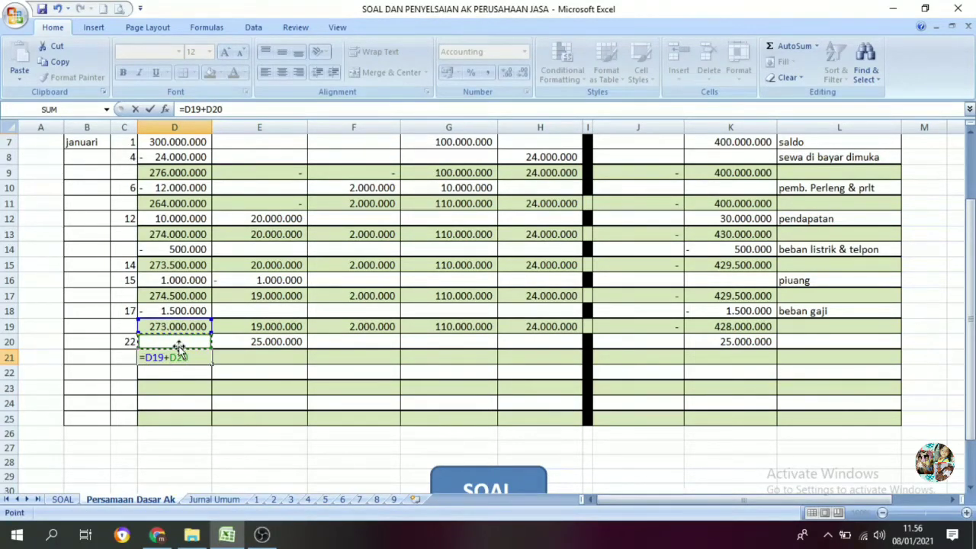
pyautogui.press('Return')
pyautogui.click(203, 359)
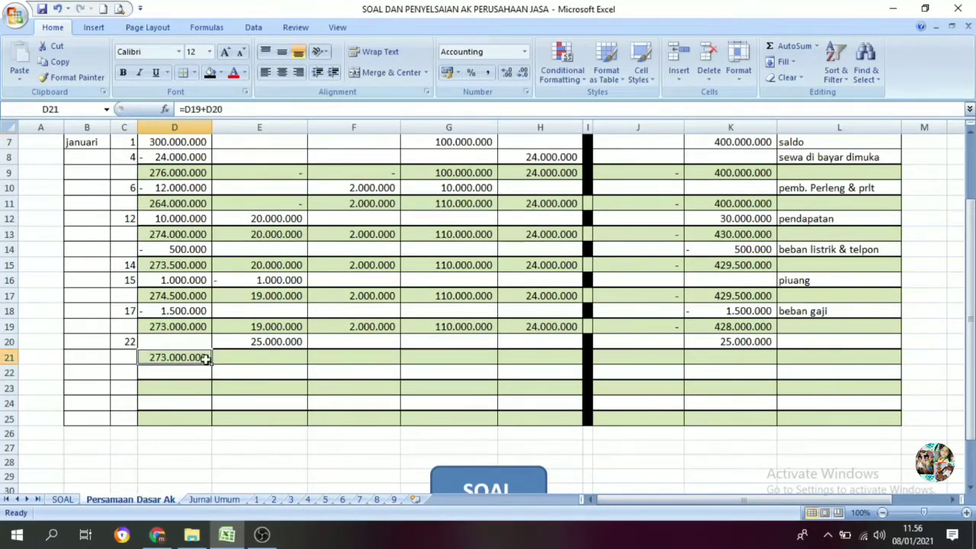
pyautogui.moveTo(209, 364); pyautogui.dragTo(732, 355)
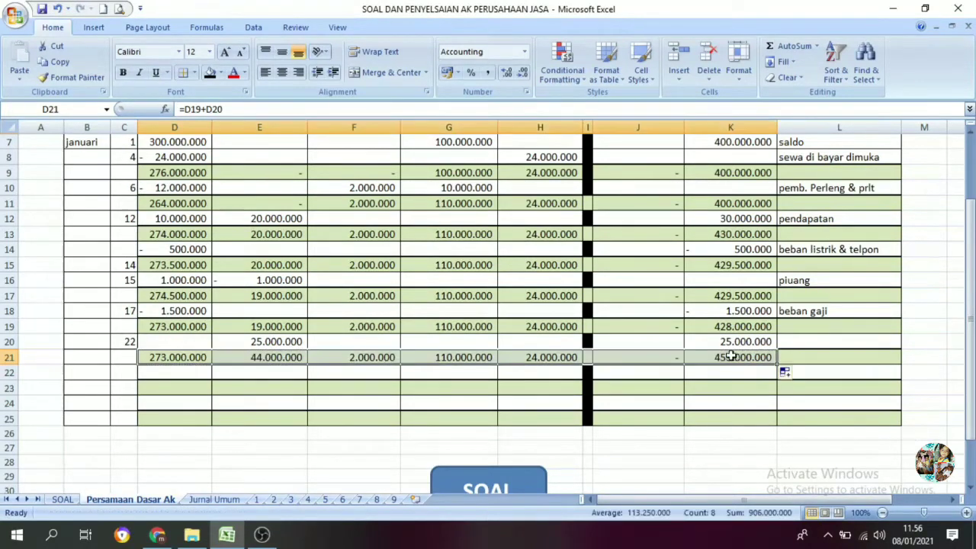
# Describe the 22 January transaction as "pendapatan" under KETERANGAN in L20
pyautogui.click(807, 340)
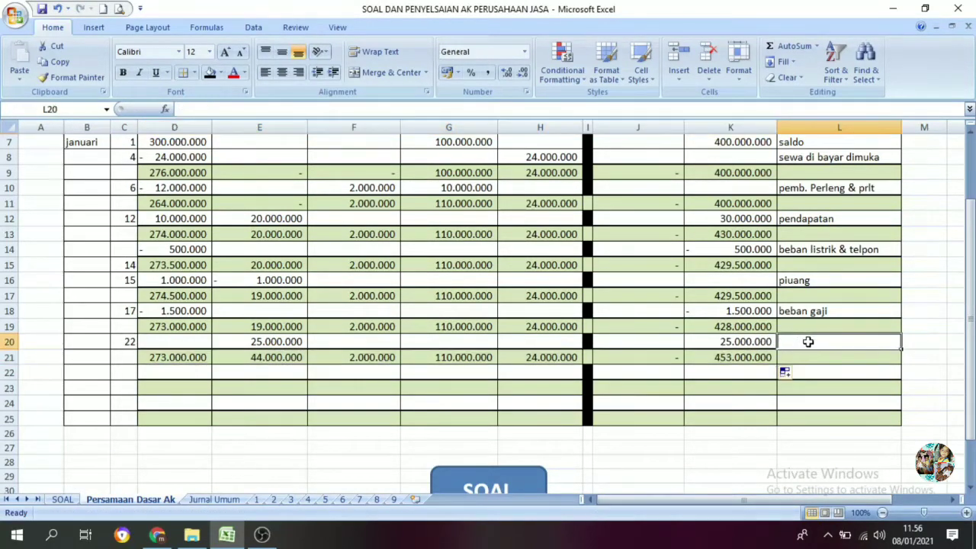
pyautogui.write('pendapatan')
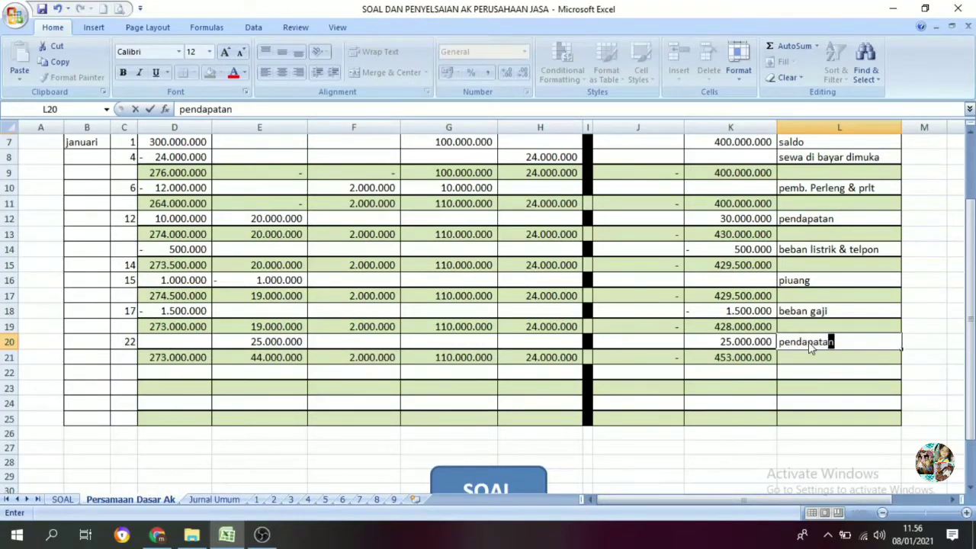
pyautogui.press('Return')
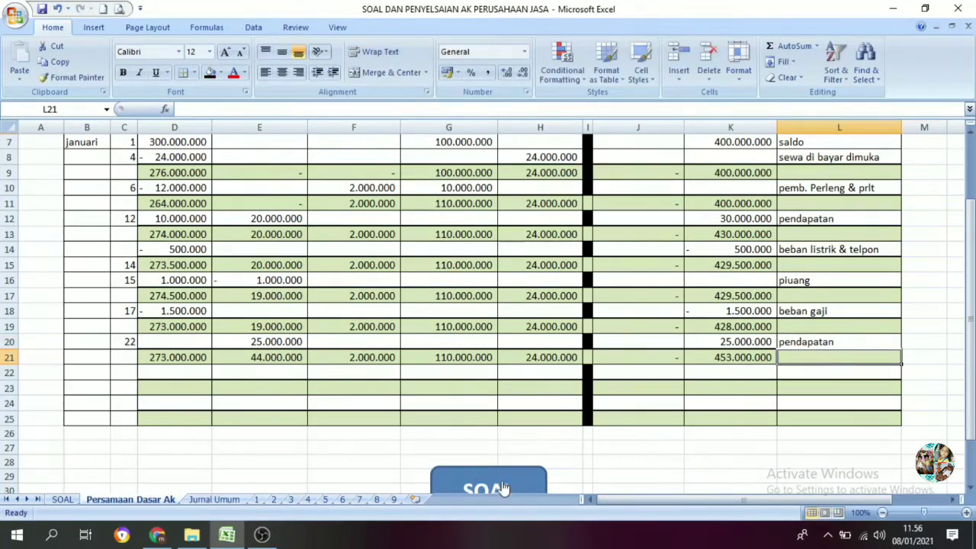
# Look up the transaction following 22 January on the SOAL sheet and enter day 28 in C22
pyautogui.scroll(-1, 503, 488)
pyautogui.click(497, 457)
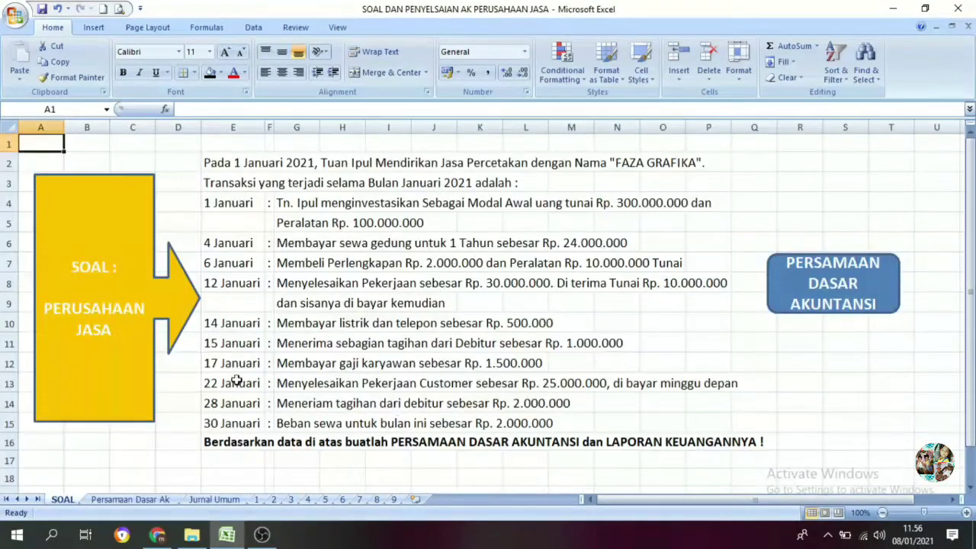
pyautogui.click(213, 404)
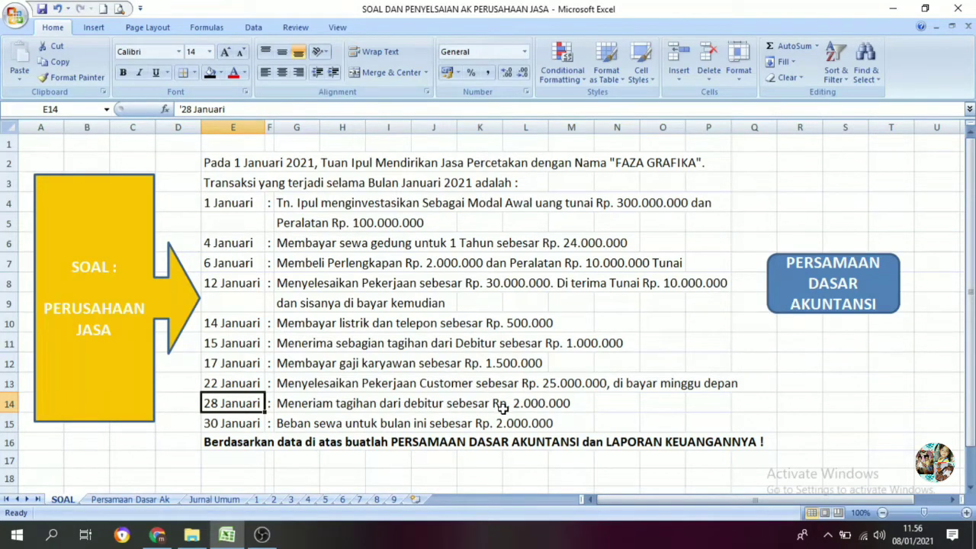
pyautogui.click(810, 314)
pyautogui.scroll(-2, 294, 341)
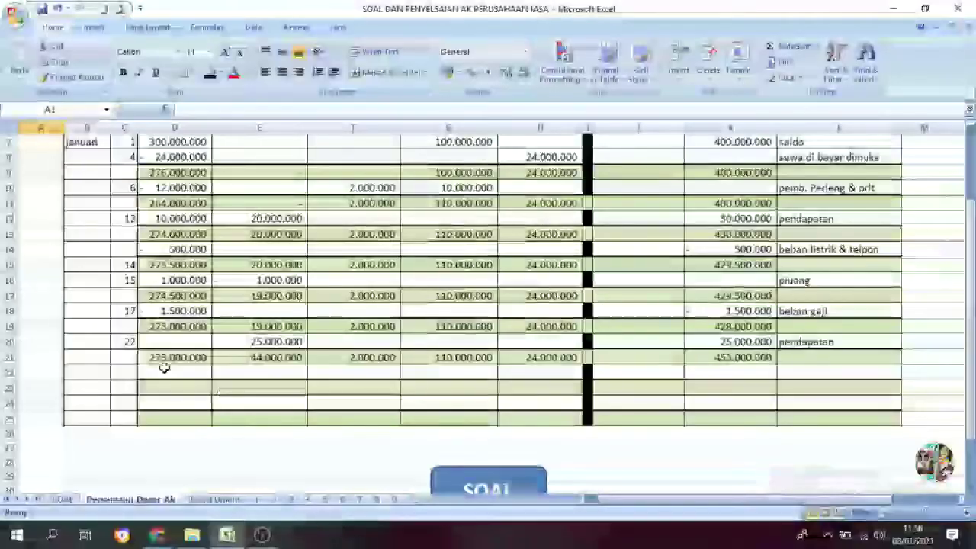
pyautogui.click(126, 369)
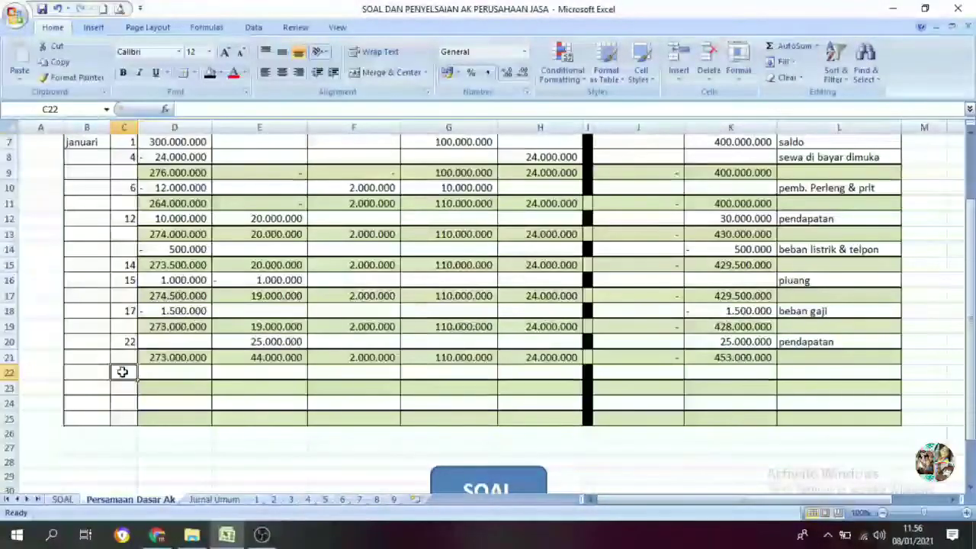
pyautogui.write('28')
pyautogui.press('Tab')
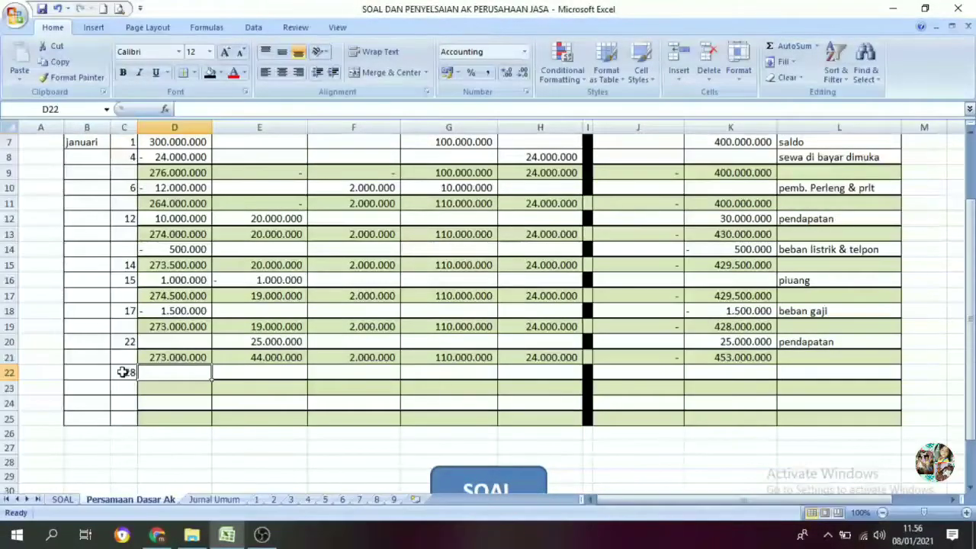
# Record the debtor's payment on 28 January as 2000000 under KAS in D22 and -2000000 under PIUTANG DAGANG in E22
pyautogui.write('2')
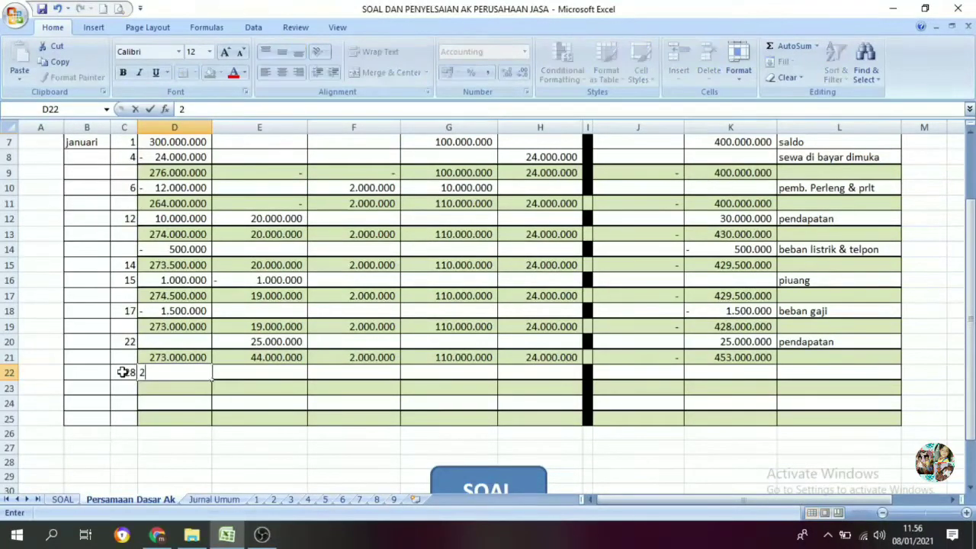
pyautogui.write('.000.000')
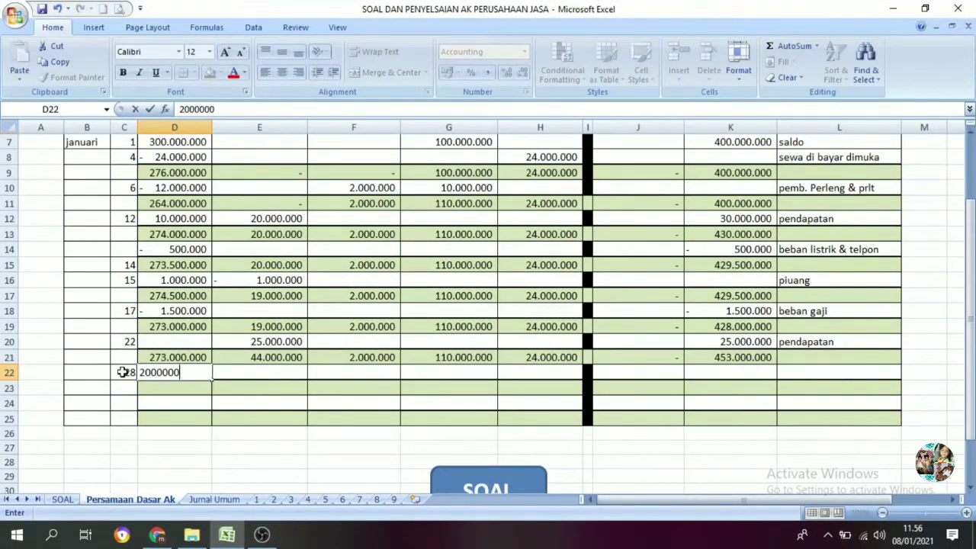
pyautogui.press('Tab')
pyautogui.write('- 2.')
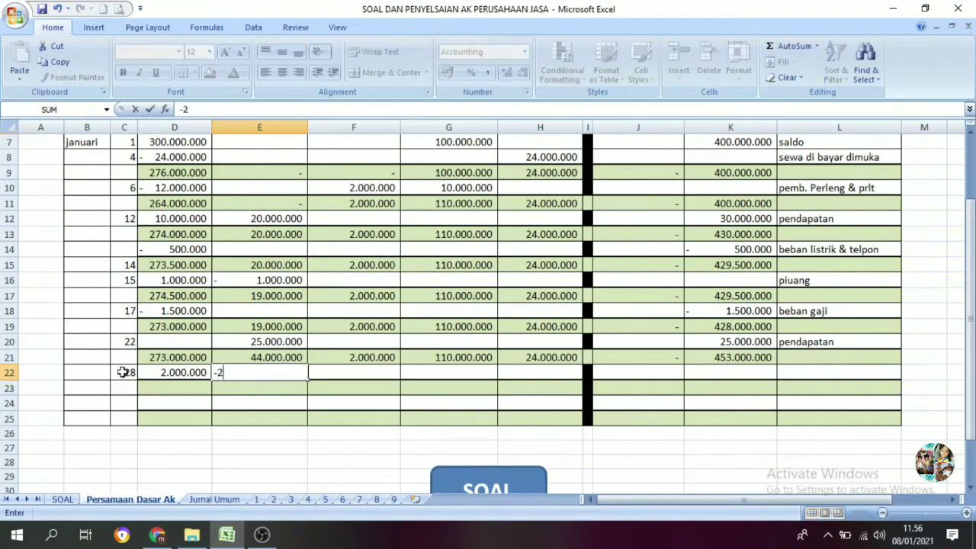
pyautogui.write('000.000')
pyautogui.press('Return')
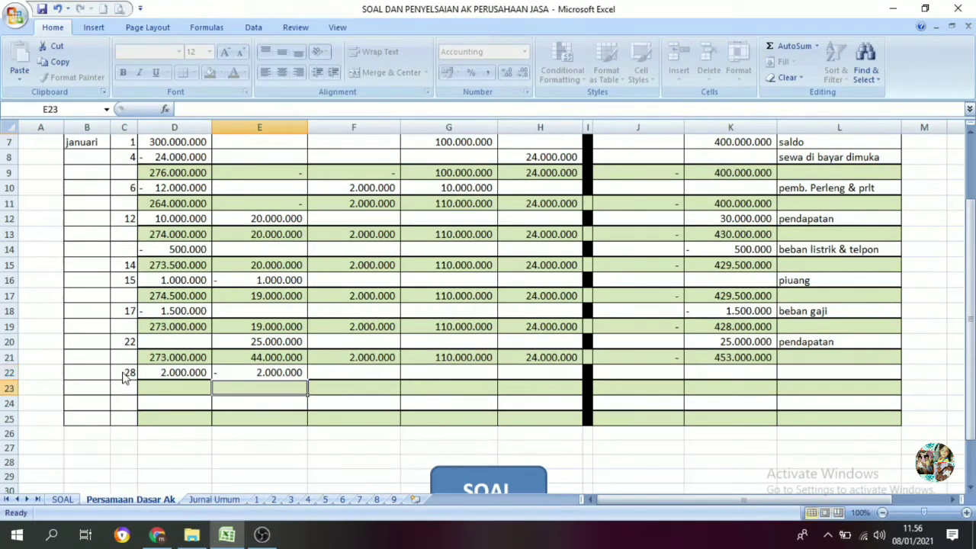
# Calculate the KAS balance in D23 as =D21+D22 and fill the formula across row 23 through MODAL in K23
pyautogui.click(168, 390)
pyautogui.write('=')
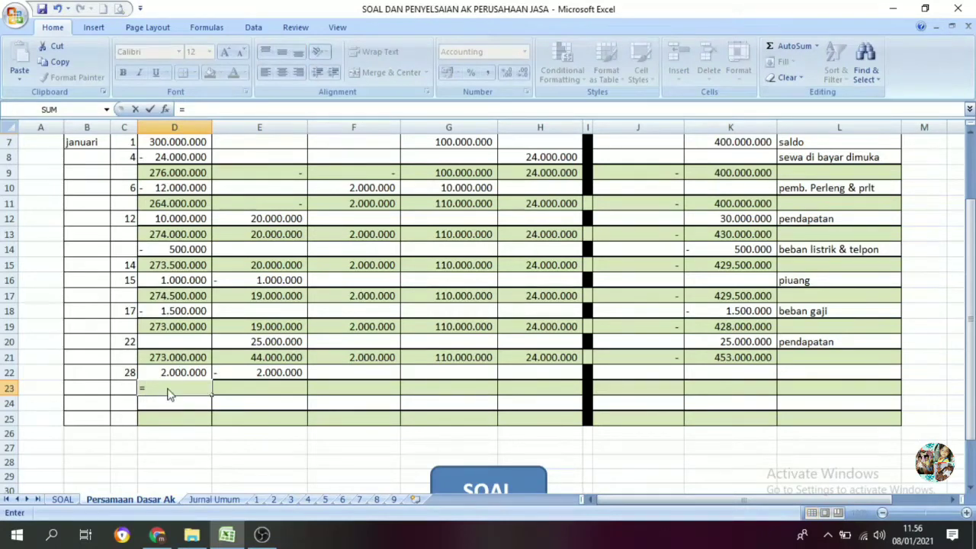
pyautogui.click(160, 358)
pyautogui.write('+')
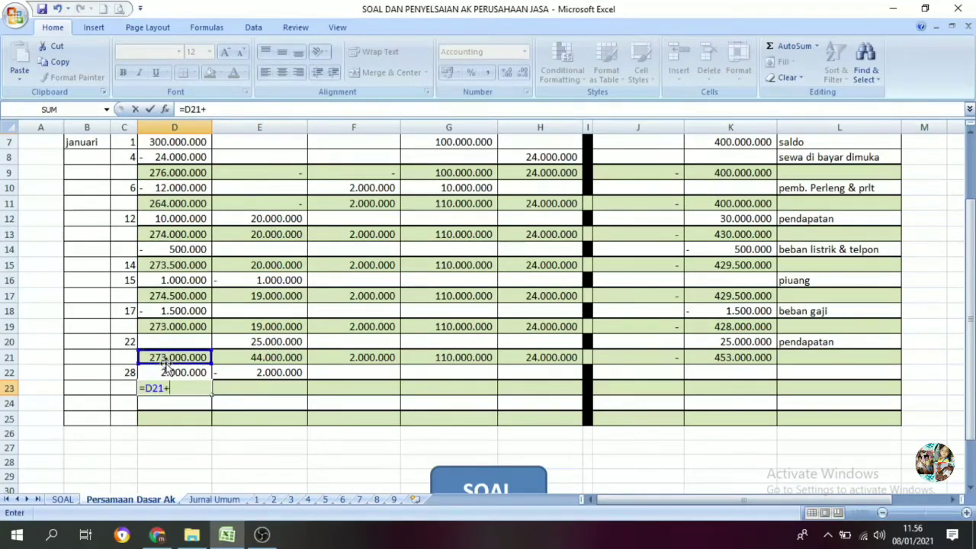
pyautogui.click(174, 374)
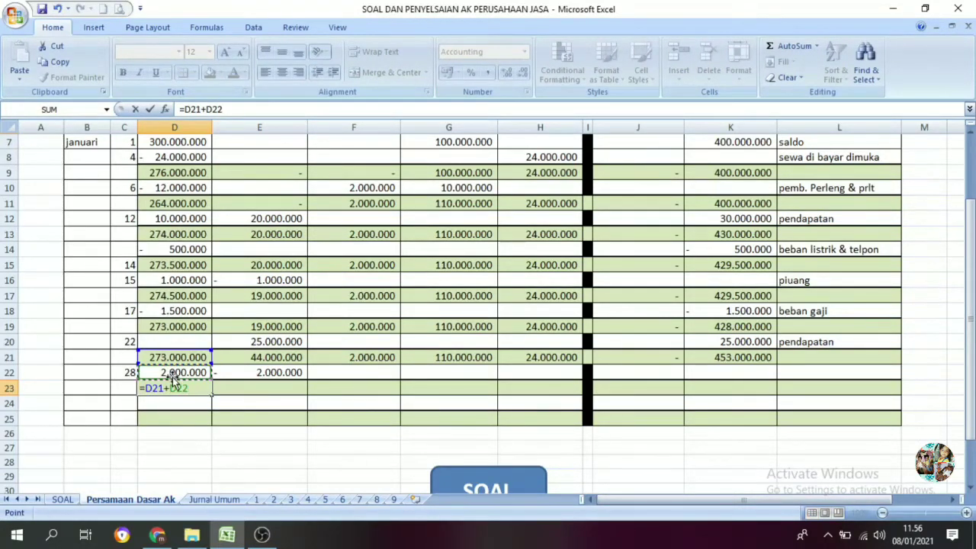
pyautogui.press('Return')
pyautogui.click(176, 384)
pyautogui.moveTo(212, 396); pyautogui.dragTo(731, 390)
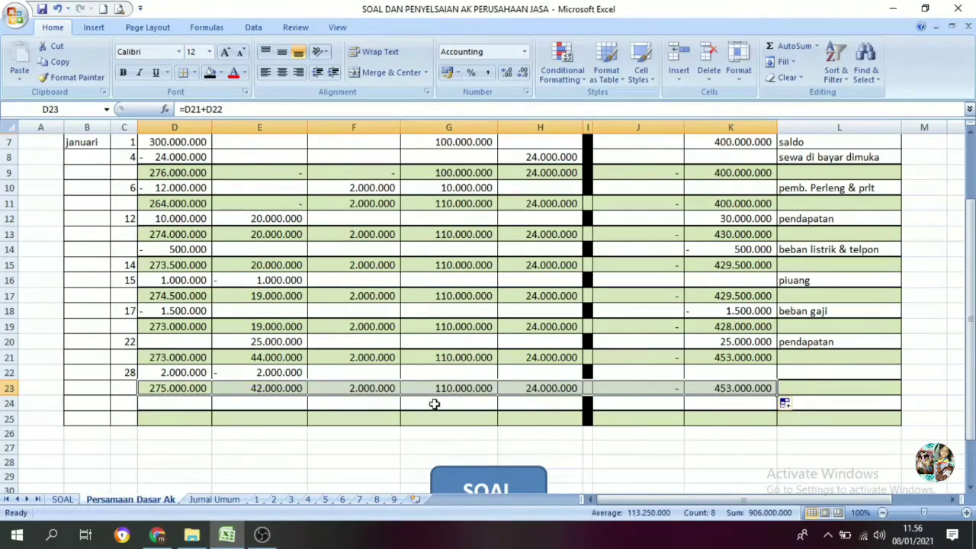
# Look up the last transaction on the SOAL sheet, review the table's balances, and enter day 30 in C24
pyautogui.scroll(-1, 361, 458)
pyautogui.click(484, 458)
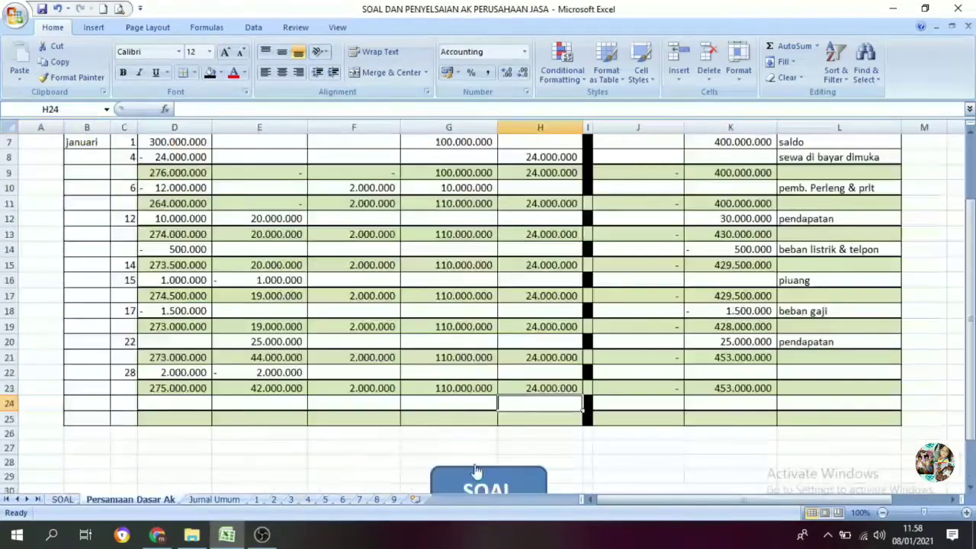
pyautogui.click(474, 471)
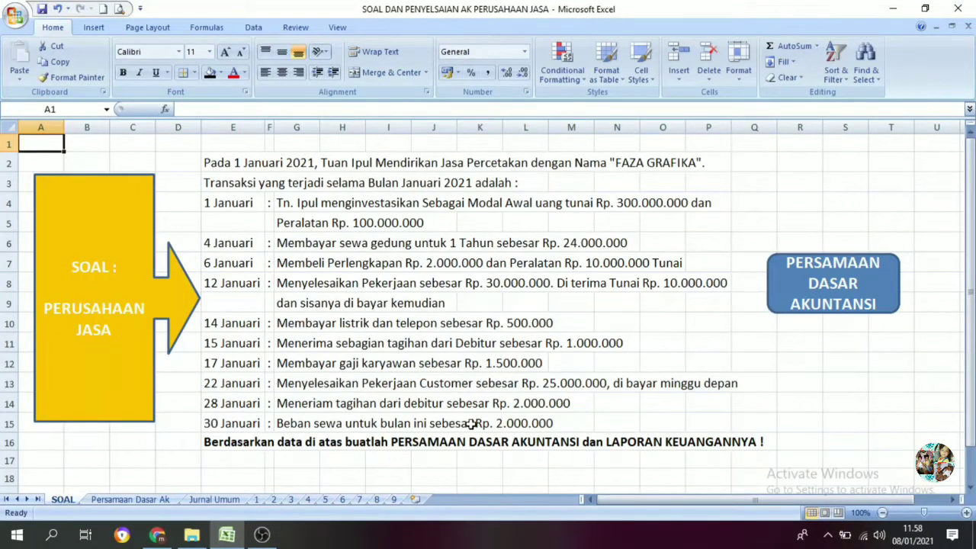
pyautogui.click(794, 314)
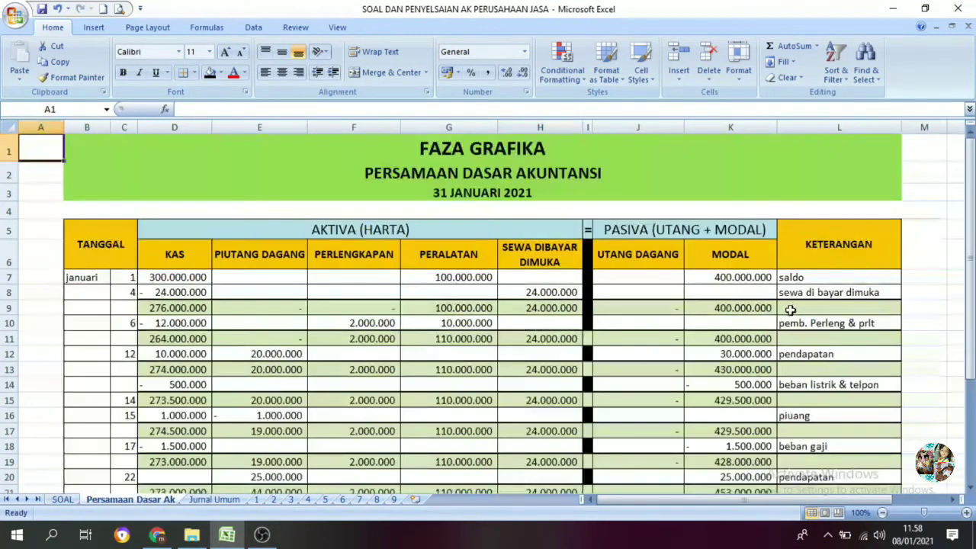
pyautogui.scroll(-2, 412, 423)
pyautogui.scroll(1, 533, 374)
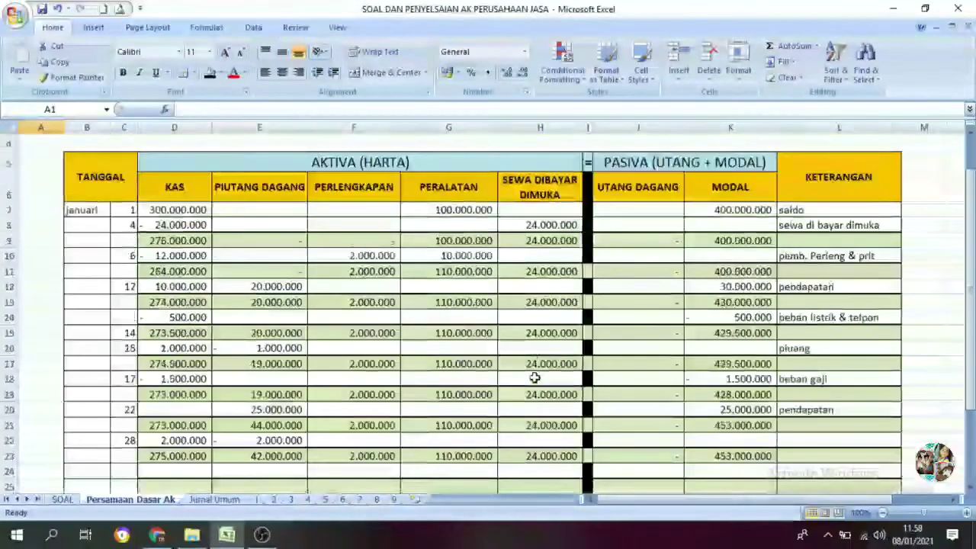
pyautogui.scroll(-1, 556, 399)
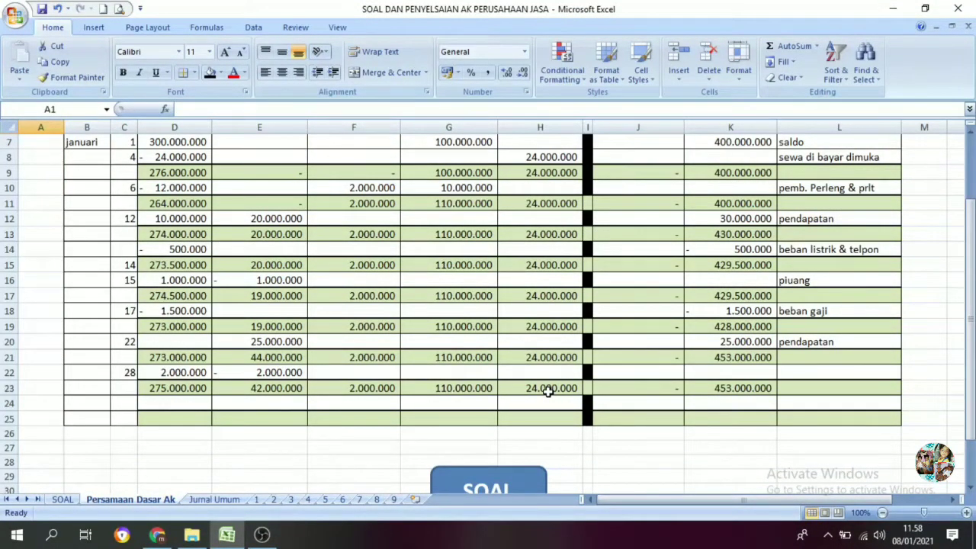
pyautogui.scroll(2, 547, 390)
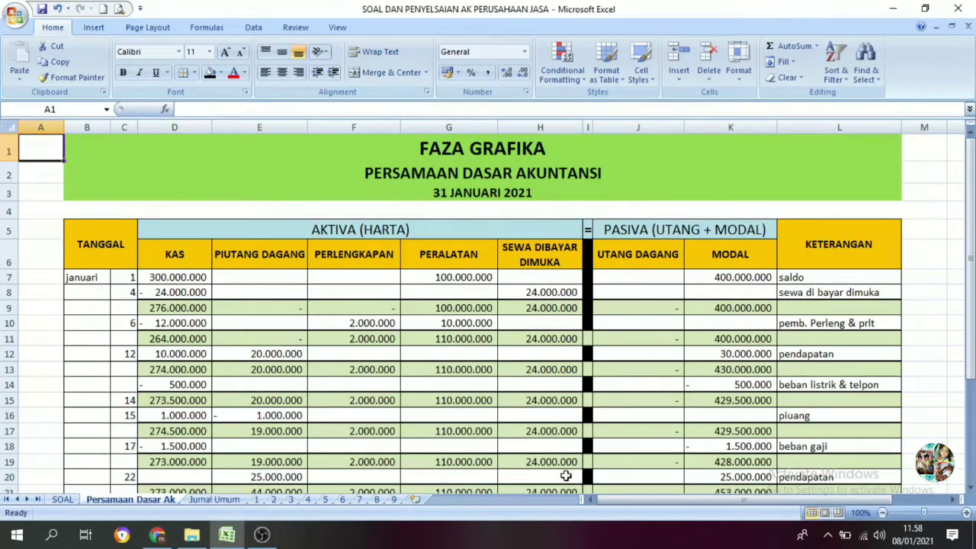
pyautogui.scroll(-2, 565, 476)
pyautogui.click(124, 403)
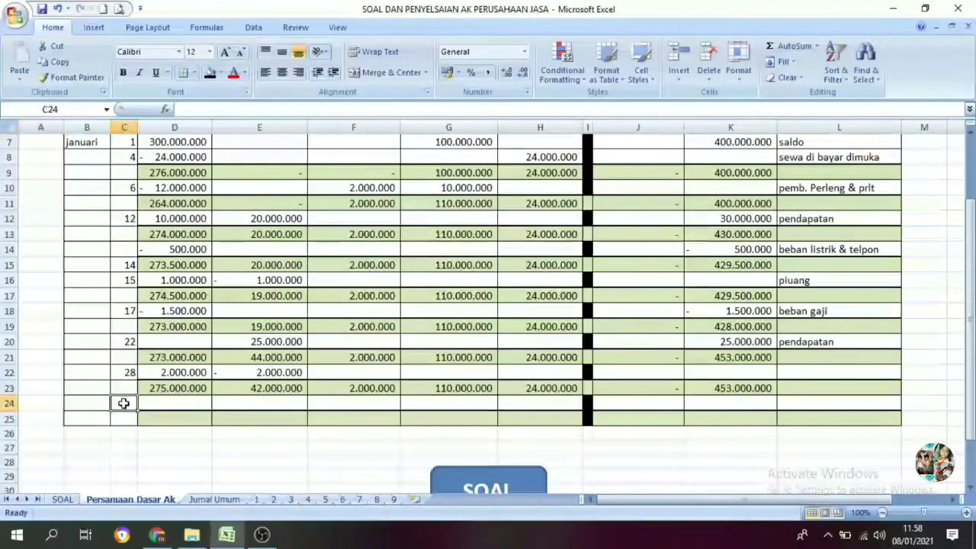
pyautogui.write('30')
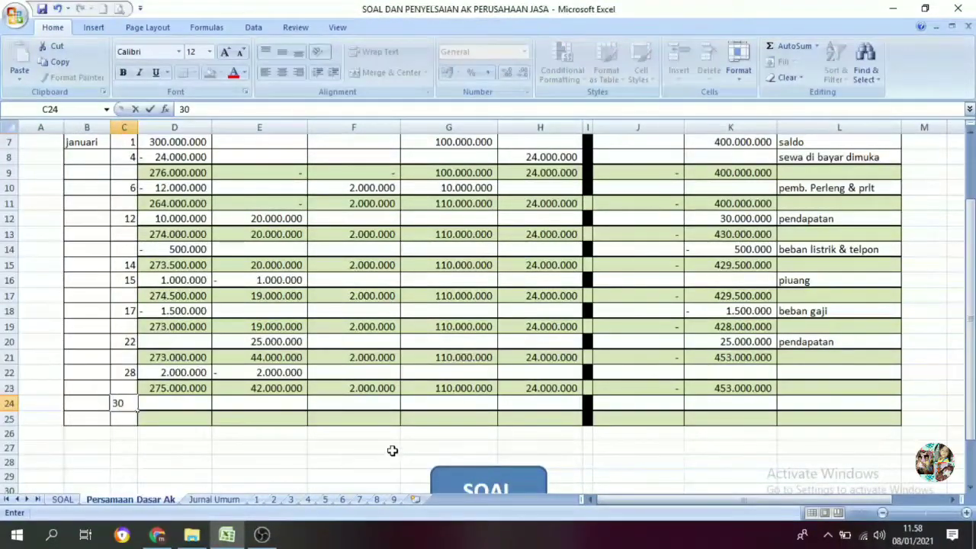
# Check the 30 January rent expense on the SOAL sheet and enter -2000000 under SEWA DIBAYAR DIMUKA in H24
pyautogui.click(540, 403)
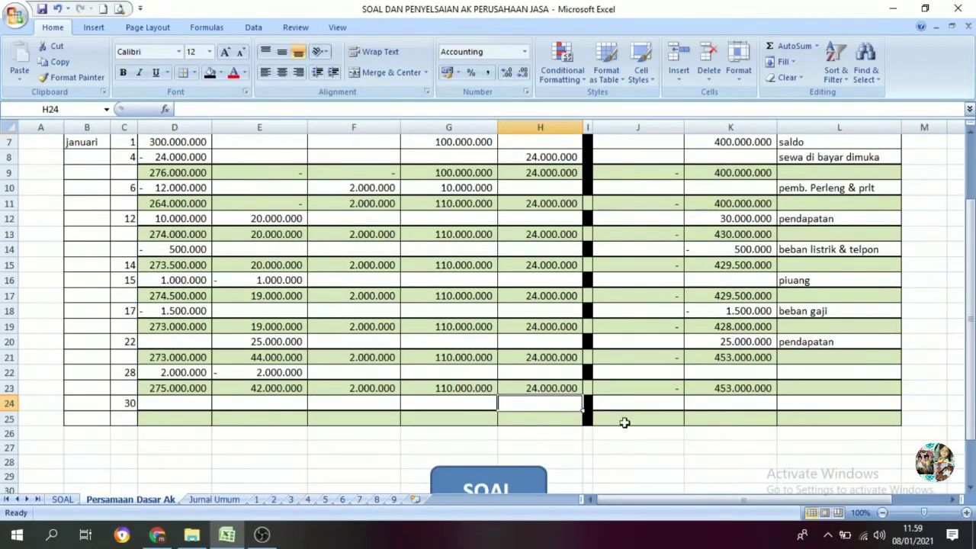
pyautogui.hotkey('ctrl', 'pageup')
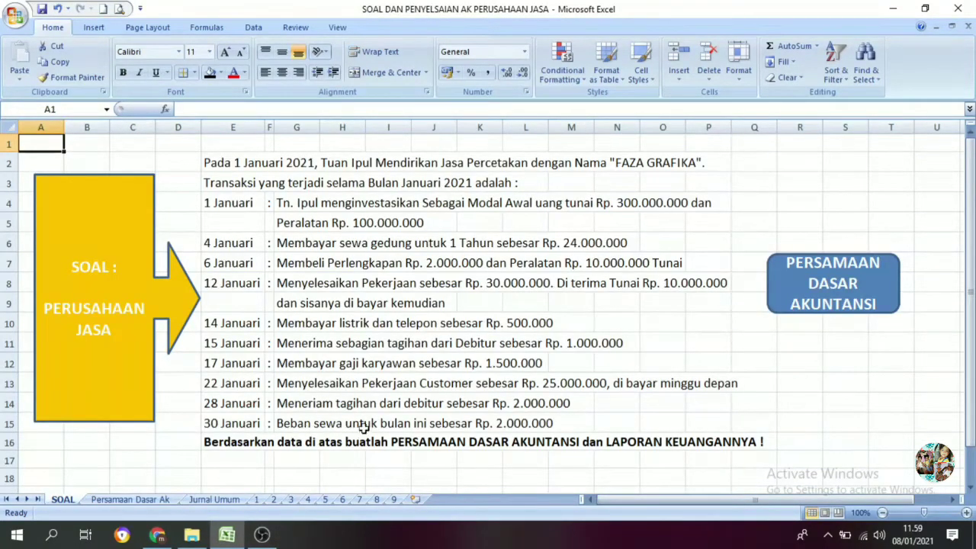
pyautogui.click(801, 305)
pyautogui.scroll(-3, 540, 486)
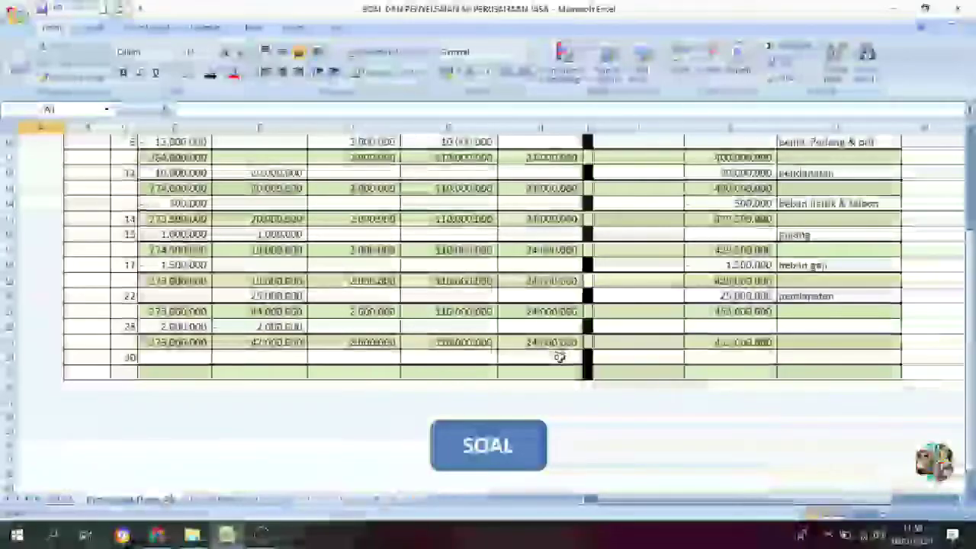
pyautogui.click(562, 360)
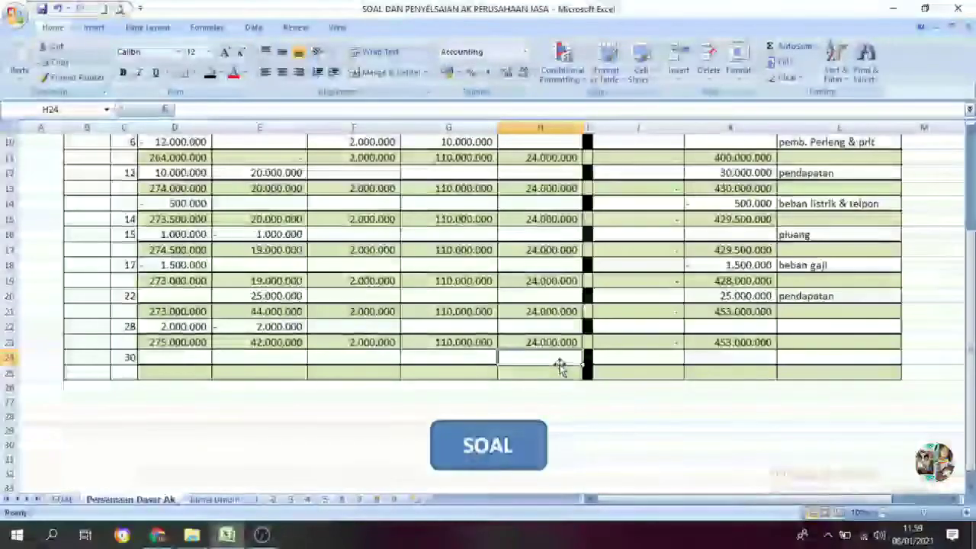
pyautogui.write('- 2.000.0')
pyautogui.write('000000')
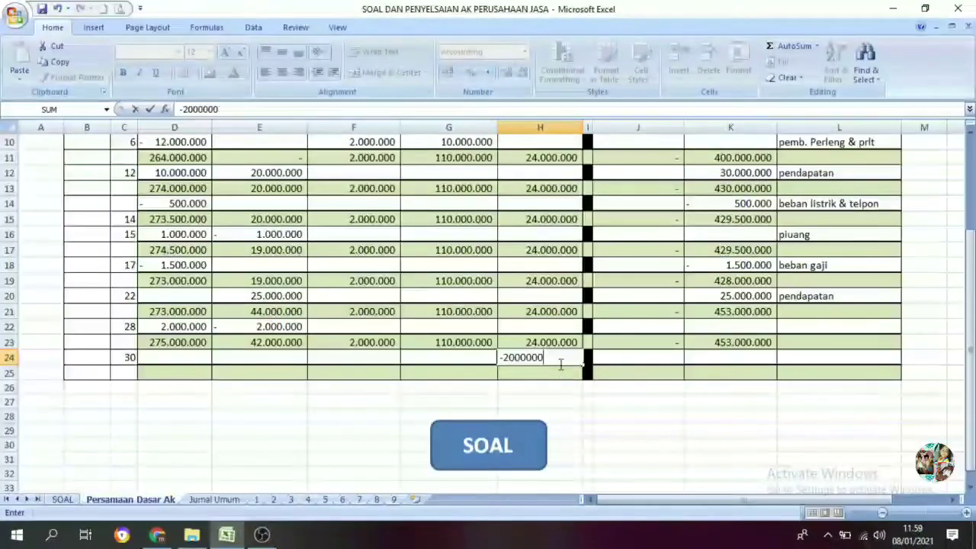
pyautogui.click(721, 358)
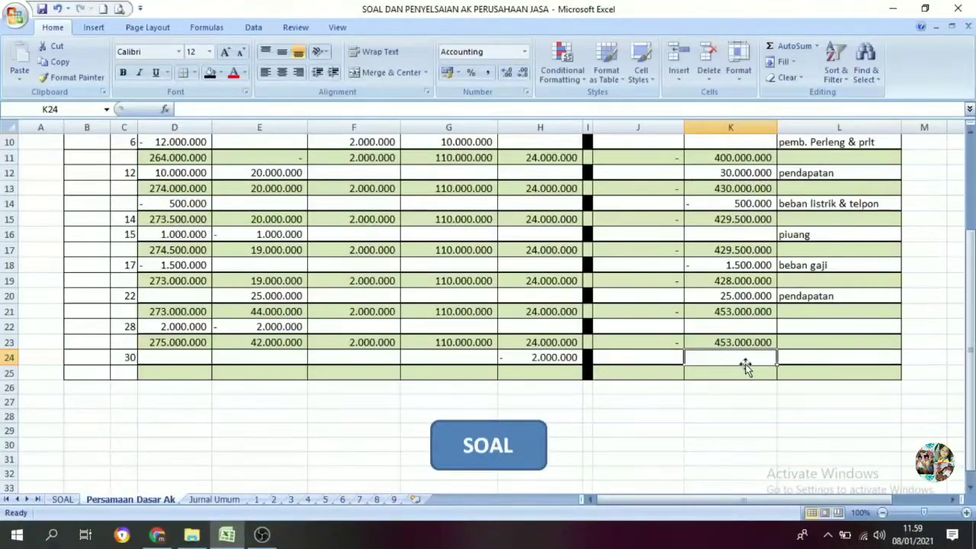
# Record the 30 January rent expense as -2000000 under MODAL in K24
pyautogui.scroll(3, 758, 256)
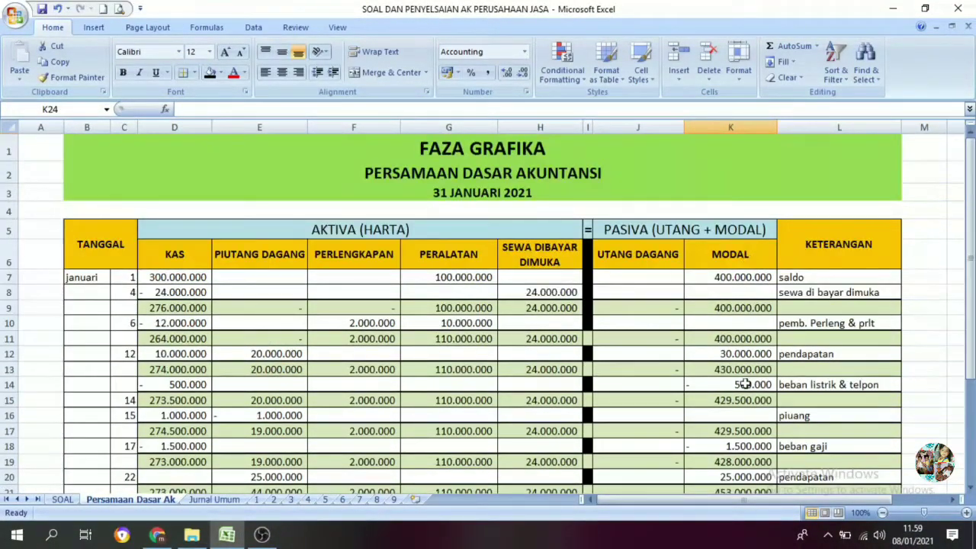
pyautogui.scroll(-3, 739, 381)
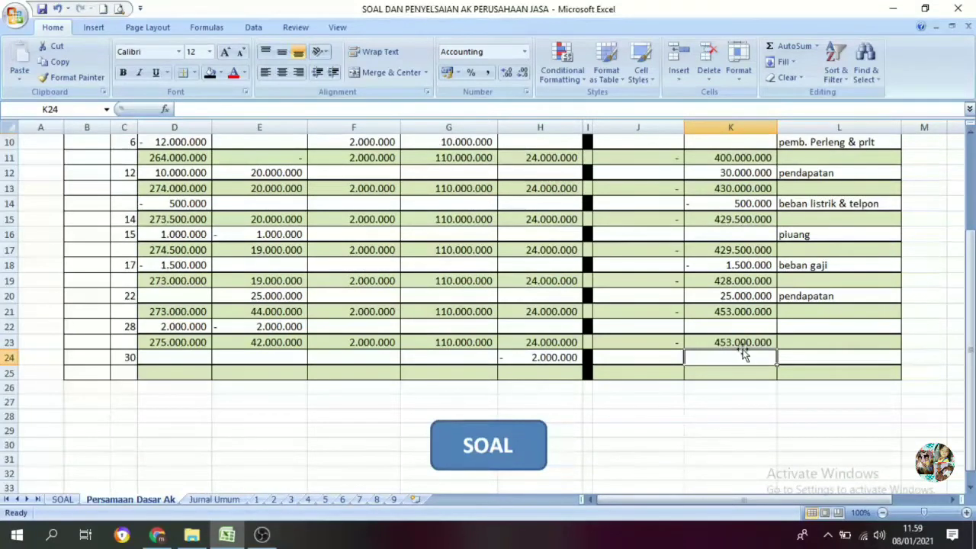
pyautogui.write('-2000000')
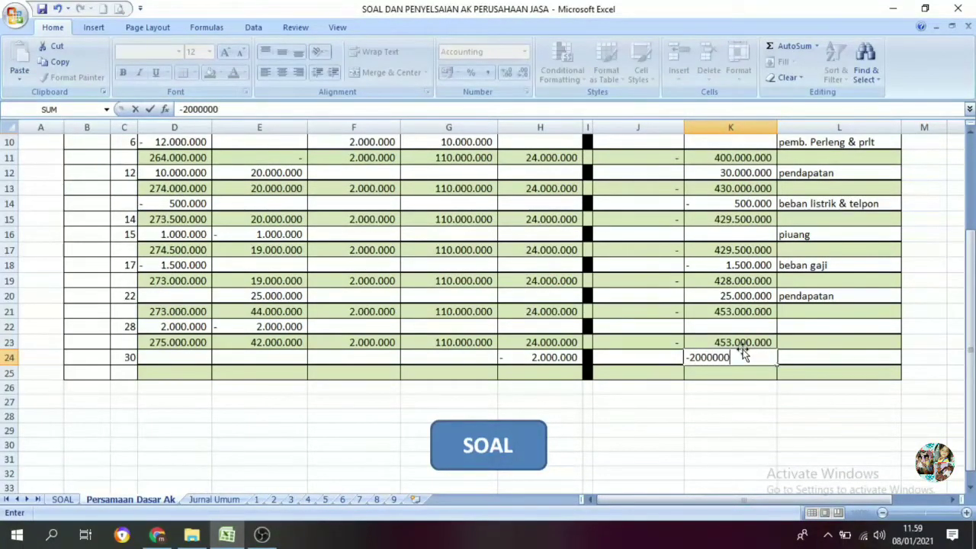
pyautogui.press('Return')
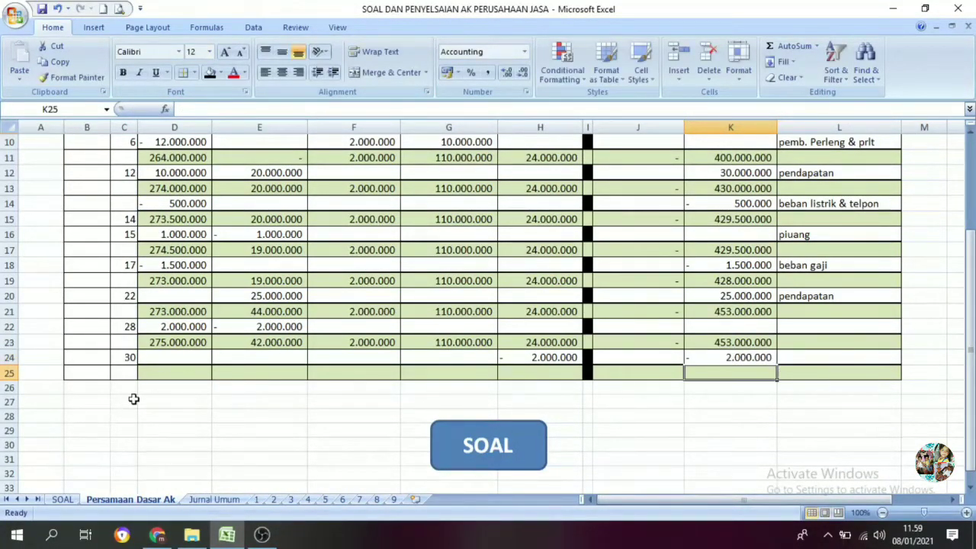
# Calculate the KAS balance in D25 as =D23+D24 and fill the formula across row 25 through MODAL in K25
pyautogui.click(162, 371)
pyautogui.write('=')
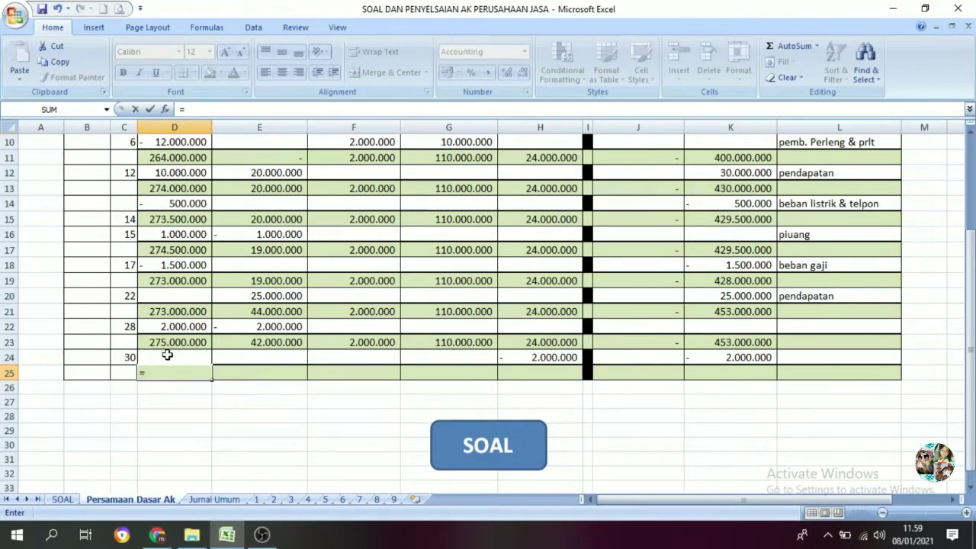
pyautogui.click(174, 341)
pyautogui.write('+')
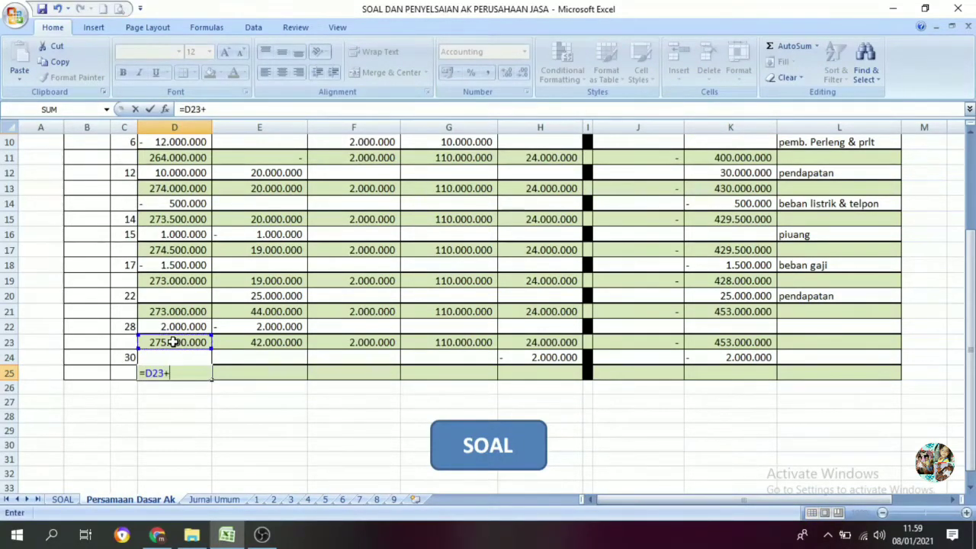
pyautogui.click(172, 357)
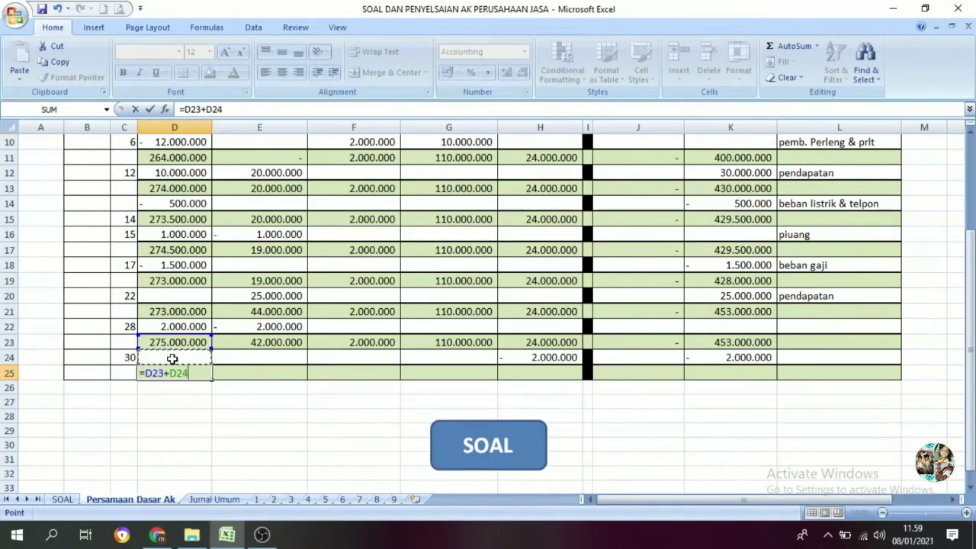
pyautogui.press('Return')
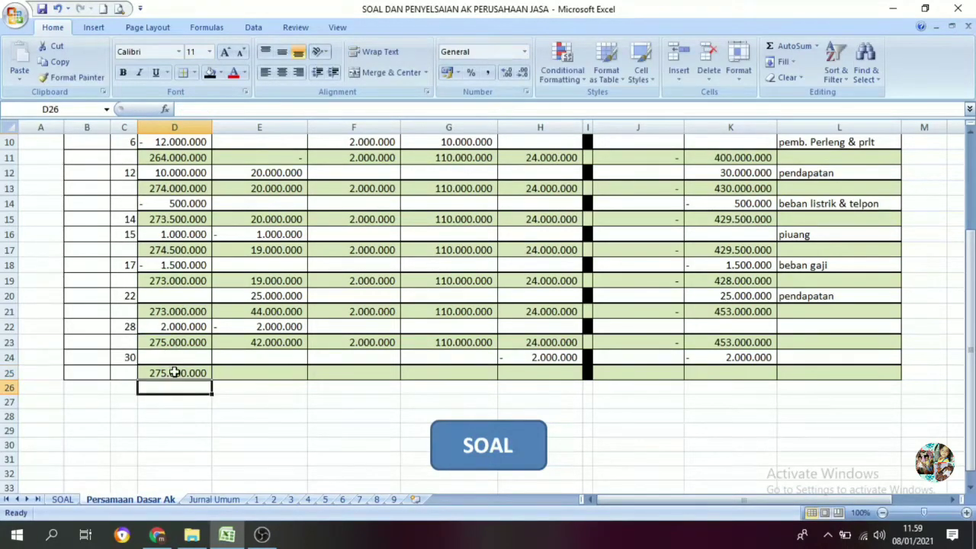
pyautogui.click(174, 373)
pyautogui.moveTo(211, 379); pyautogui.dragTo(737, 386)
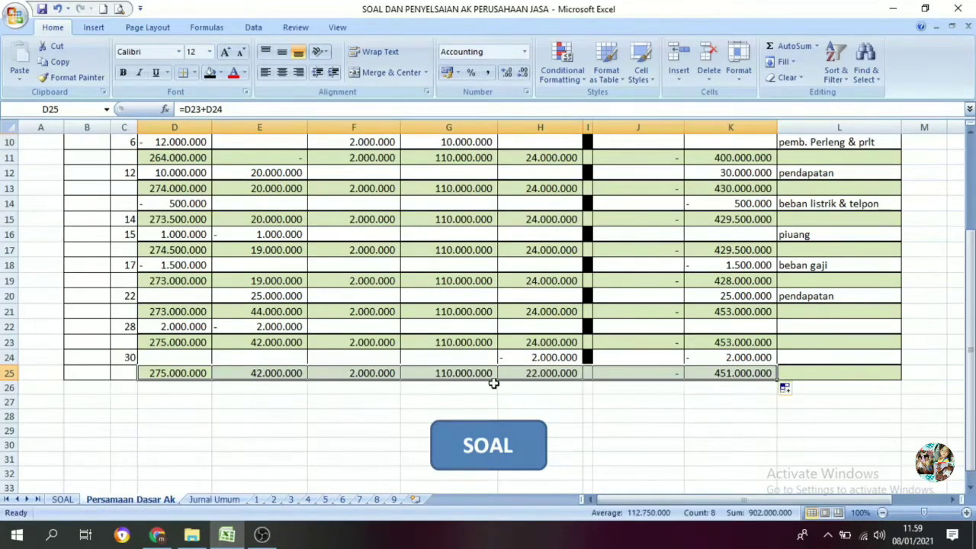
# Review the closing balances in row 25 and check the sum of the asset balances D25:H25 against the liabilities and equity side
pyautogui.scroll(2, 174, 391)
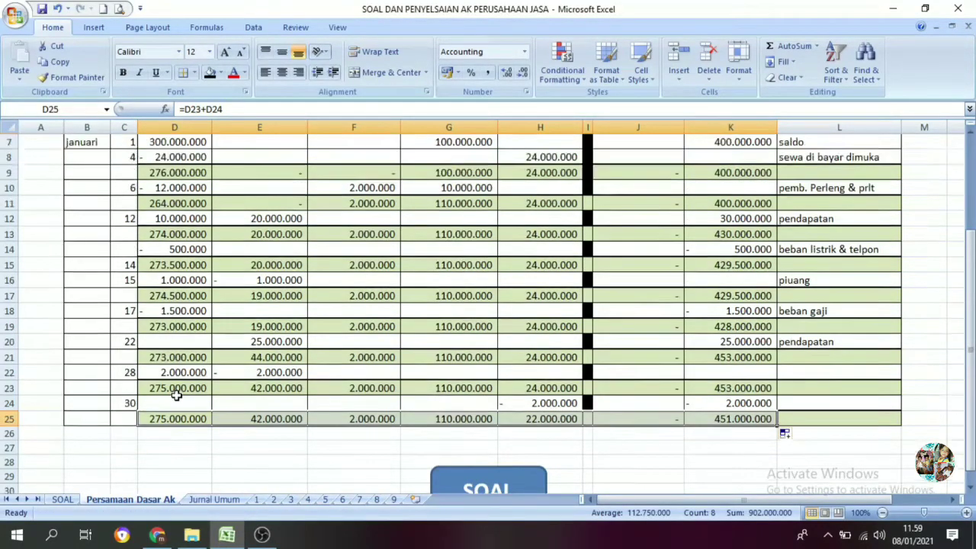
pyautogui.scroll(-2, 175, 302)
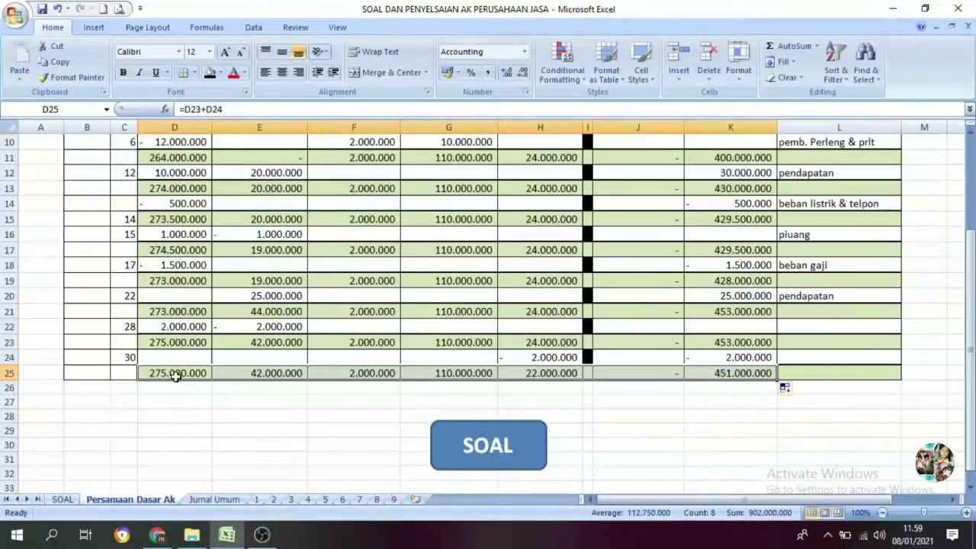
pyautogui.scroll(2, 276, 206)
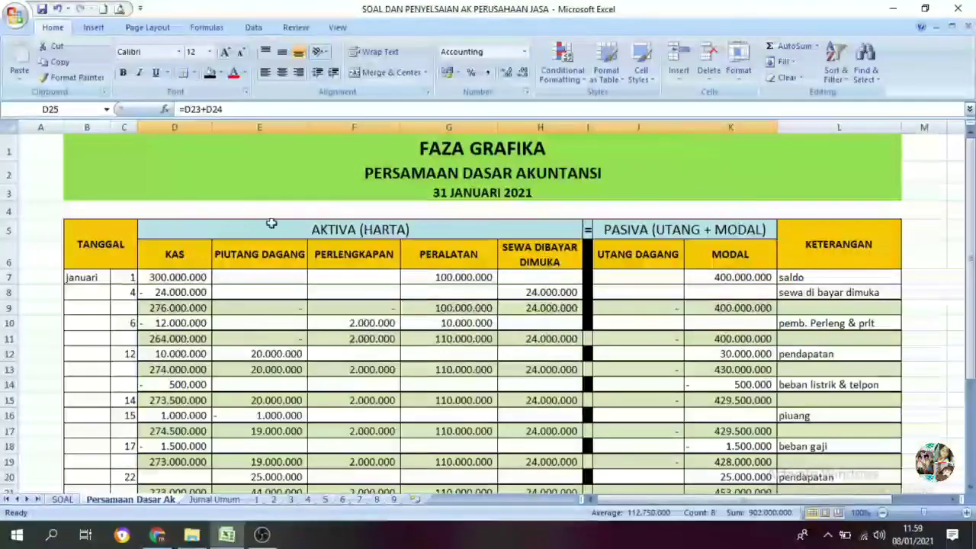
pyautogui.scroll(-2, 259, 343)
pyautogui.click(358, 373)
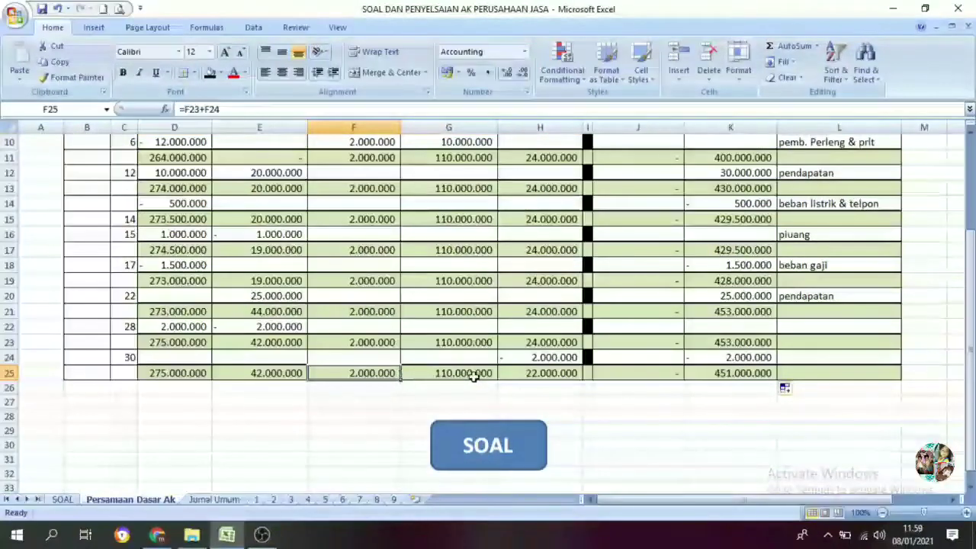
pyautogui.click(457, 373)
pyautogui.click(533, 373)
pyautogui.moveTo(187, 372); pyautogui.dragTo(516, 383)
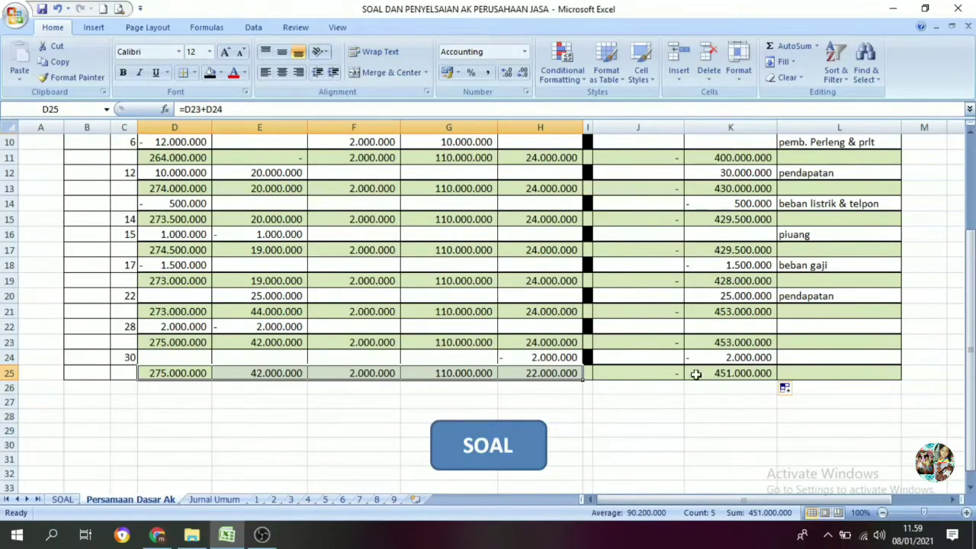
# Total the asset balances in F27 with a SUM of D25:H25
pyautogui.click(341, 404)
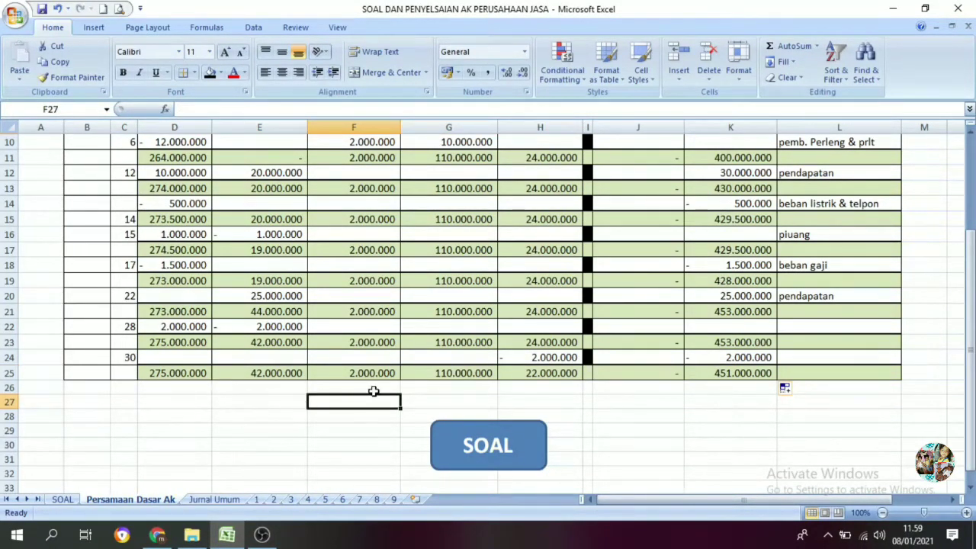
pyautogui.write('=')
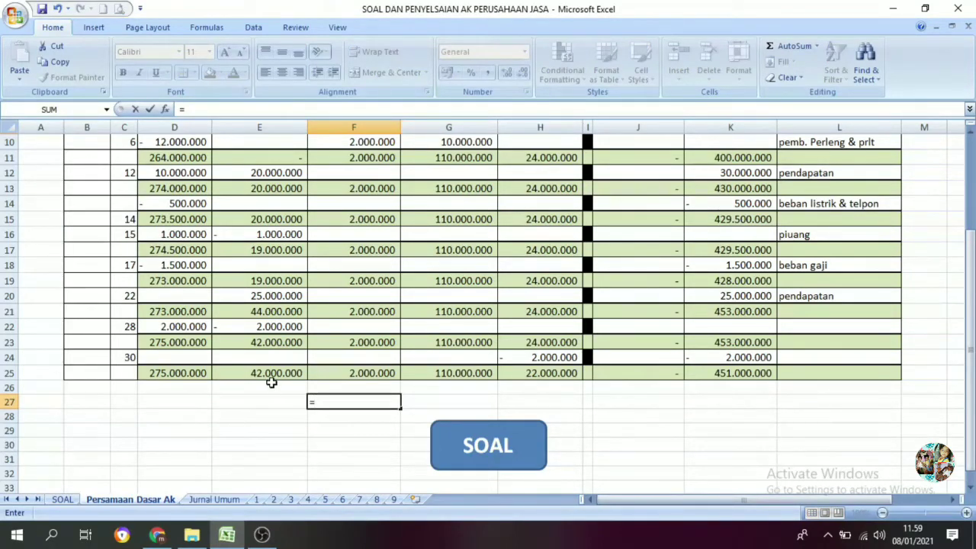
pyautogui.write('sm(')
pyautogui.press('BackSpace')
pyautogui.press('BackSpace')
pyautogui.write('u')
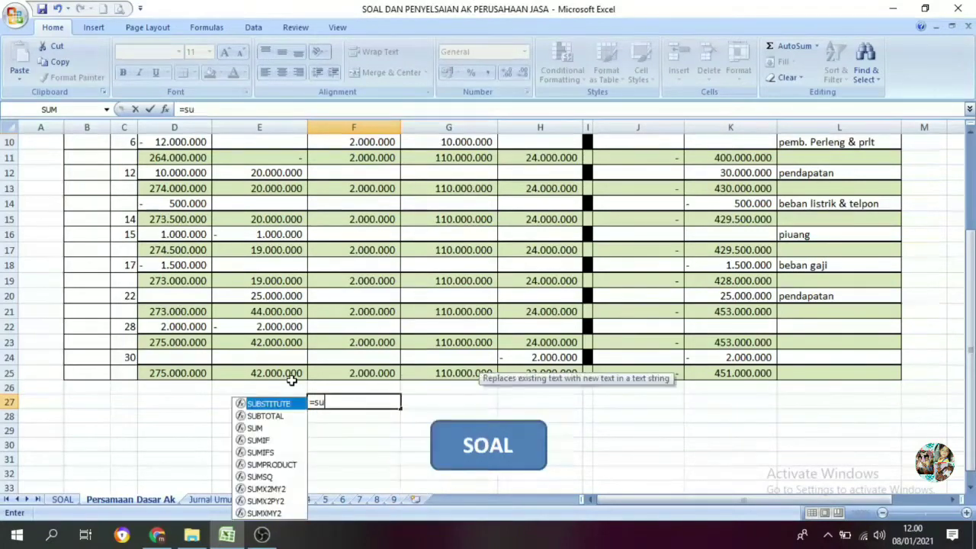
pyautogui.write('m(')
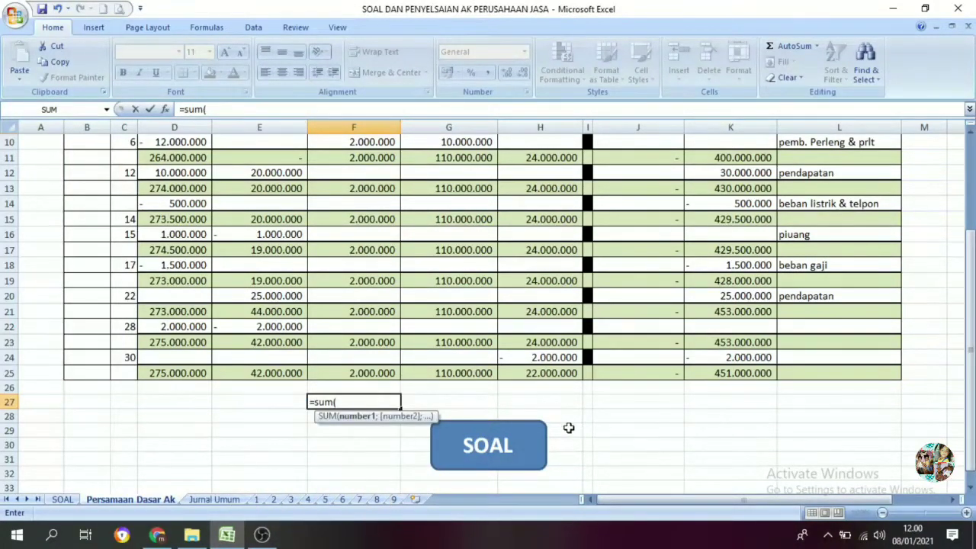
pyautogui.moveTo(180, 374); pyautogui.dragTo(549, 378)
pyautogui.press('Return')
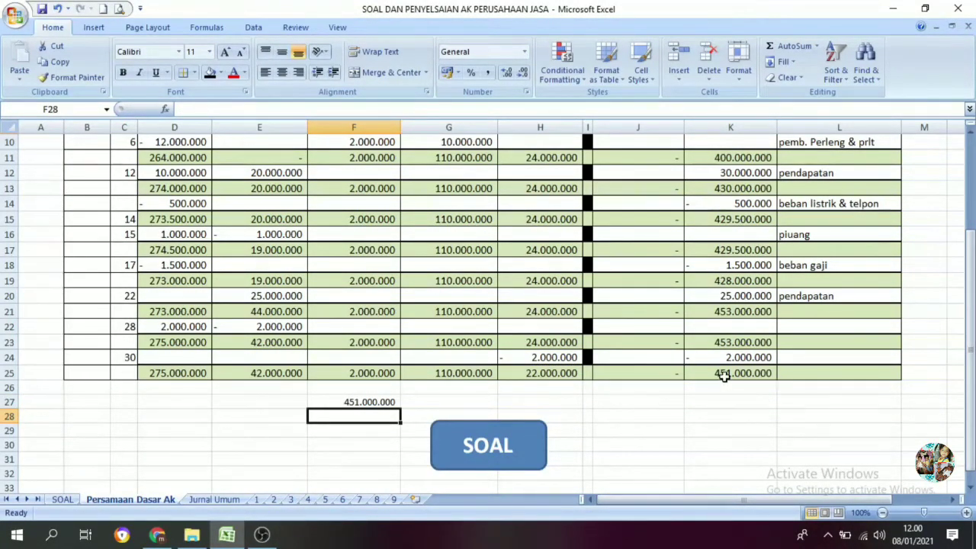
# Enter 45100000 in K27 below the MODAL column
pyautogui.click(714, 402)
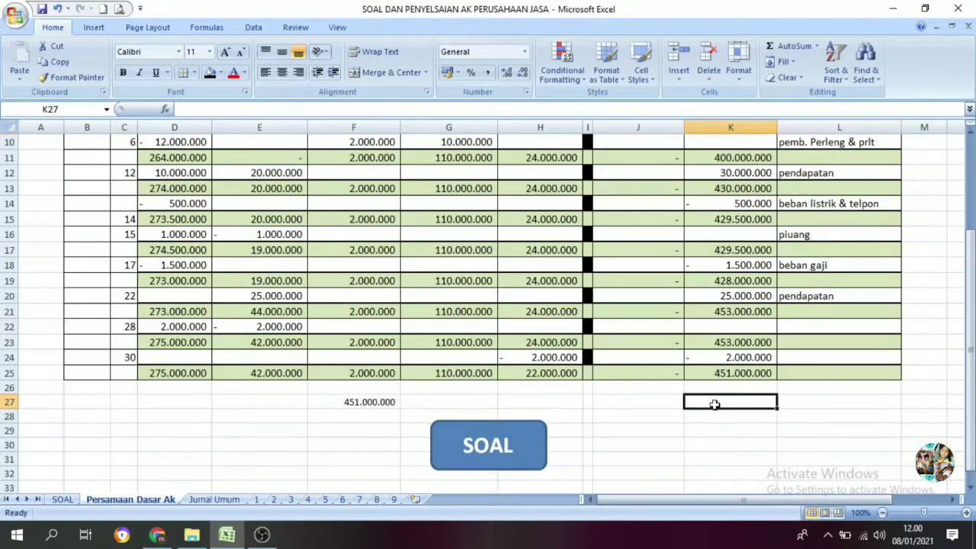
pyautogui.write('45100000')
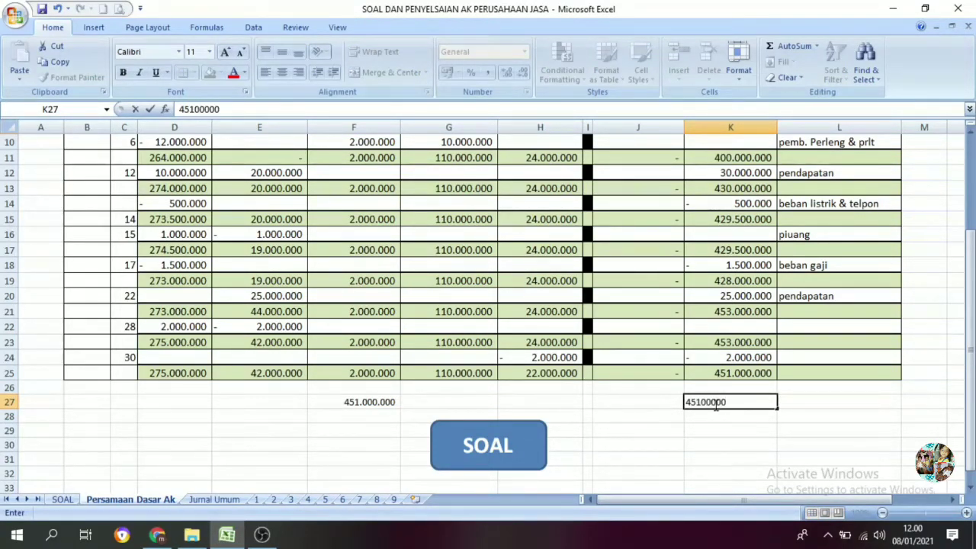
pyautogui.press('Return')
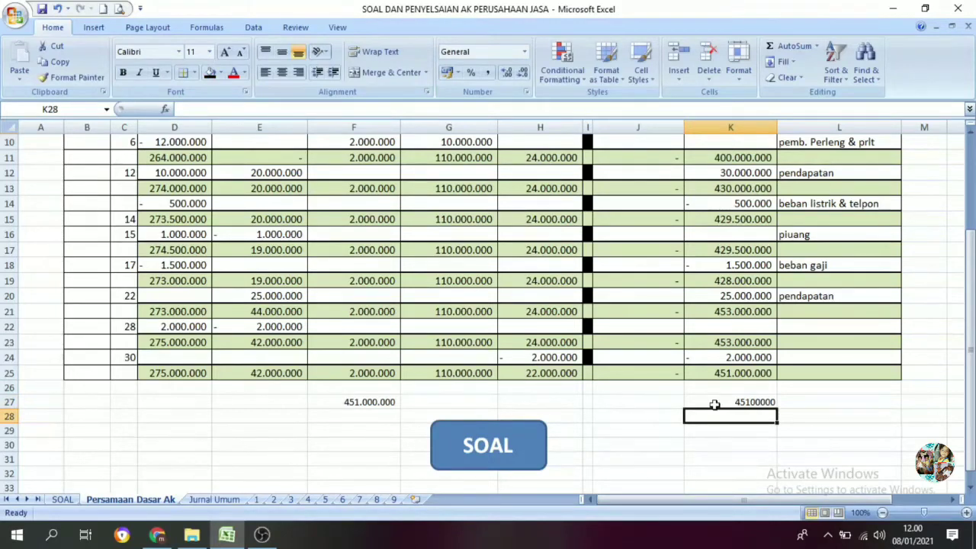
# Copy the formatting of F27 to K27 and set K27 to 451000000
pyautogui.click(393, 404)
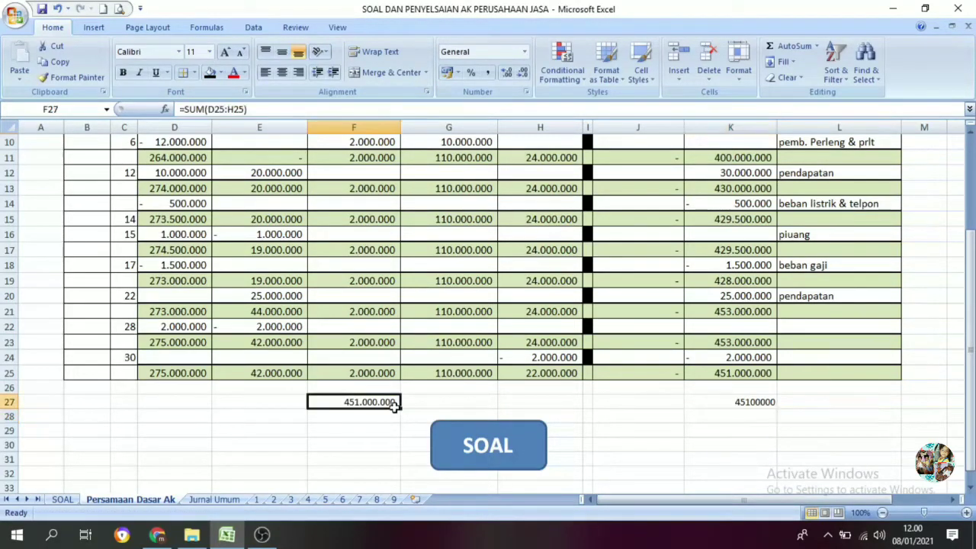
pyautogui.click(74, 79)
pyautogui.click(743, 402)
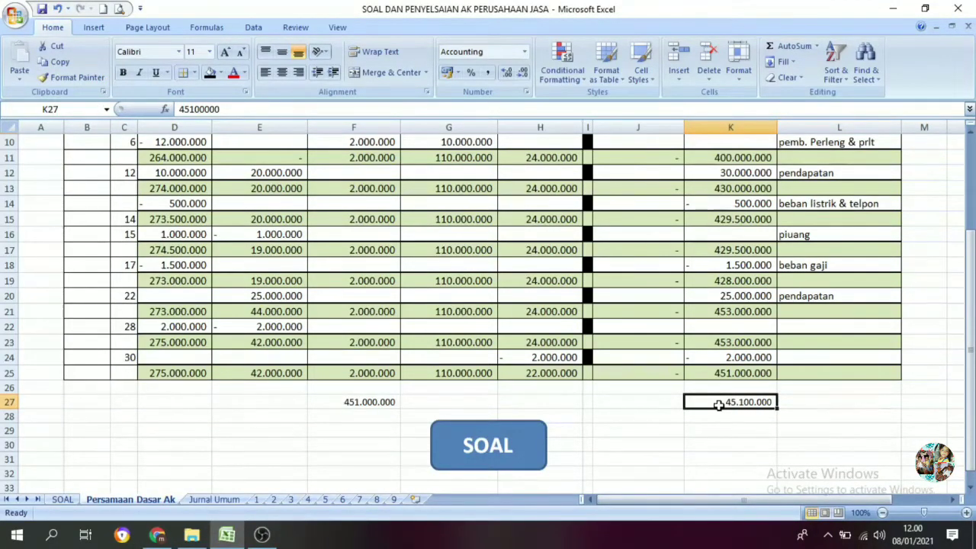
pyautogui.write('45')
pyautogui.write('1.000.000')
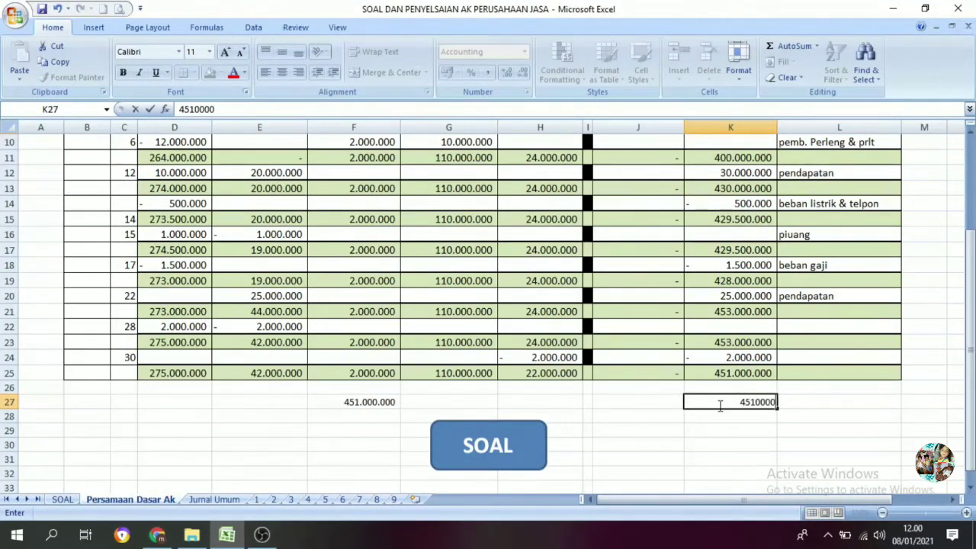
pyautogui.press('Return')
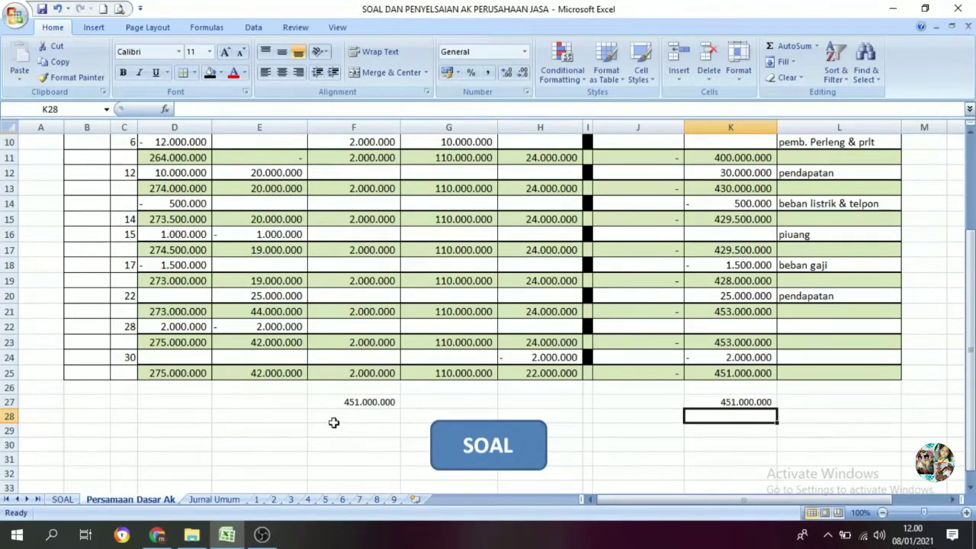
# Format the totals in F27:K27 as bold with font size 16
pyautogui.moveTo(339, 401); pyautogui.dragTo(695, 401)
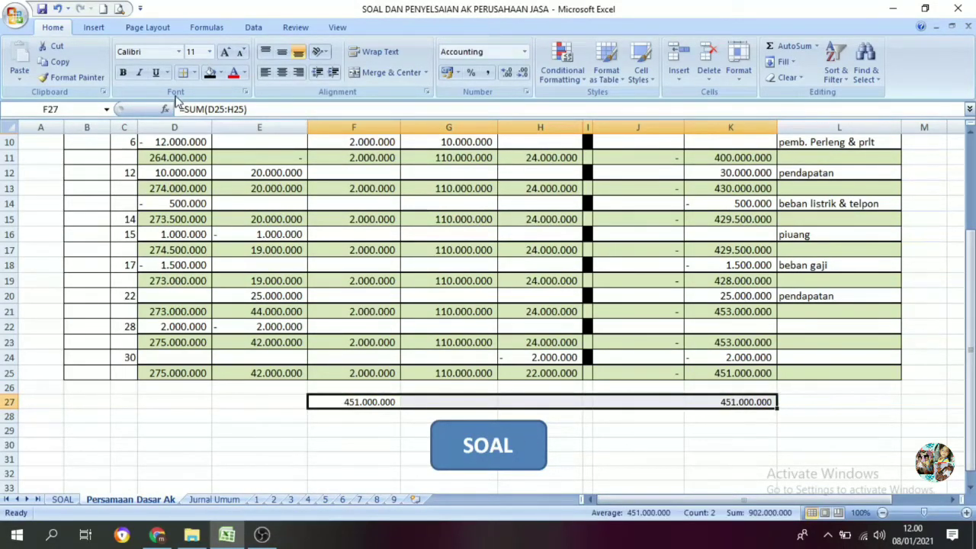
pyautogui.click(208, 51)
pyautogui.click(193, 143)
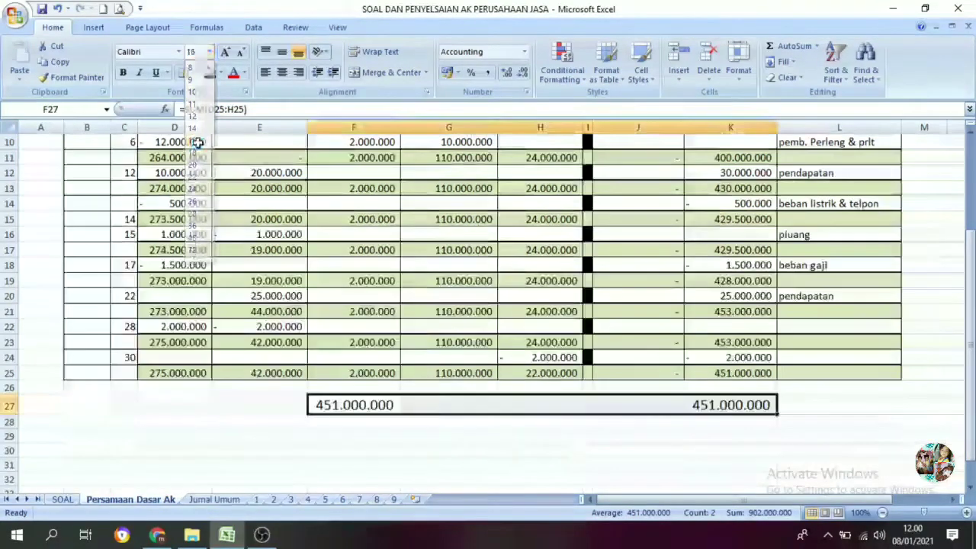
pyautogui.click(671, 451)
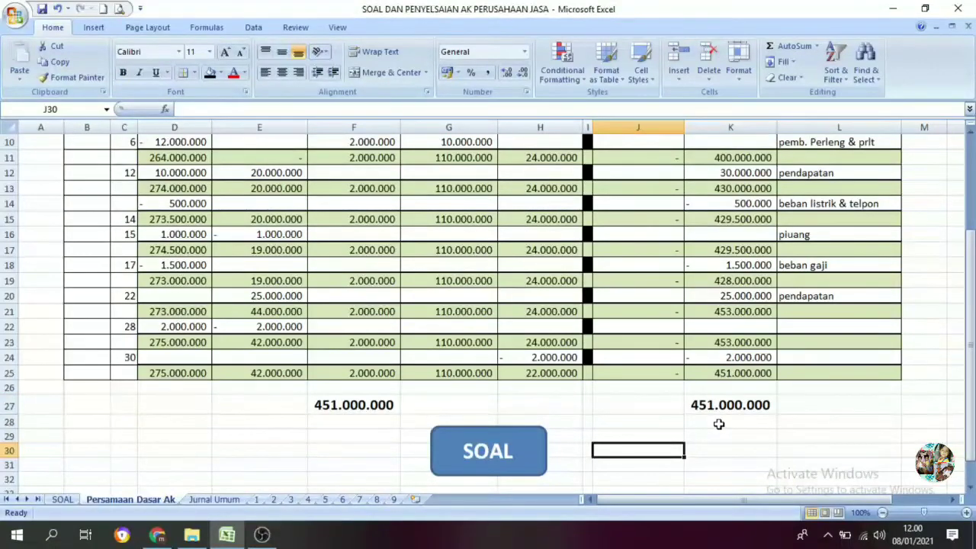
pyautogui.scroll(2, 718, 423)
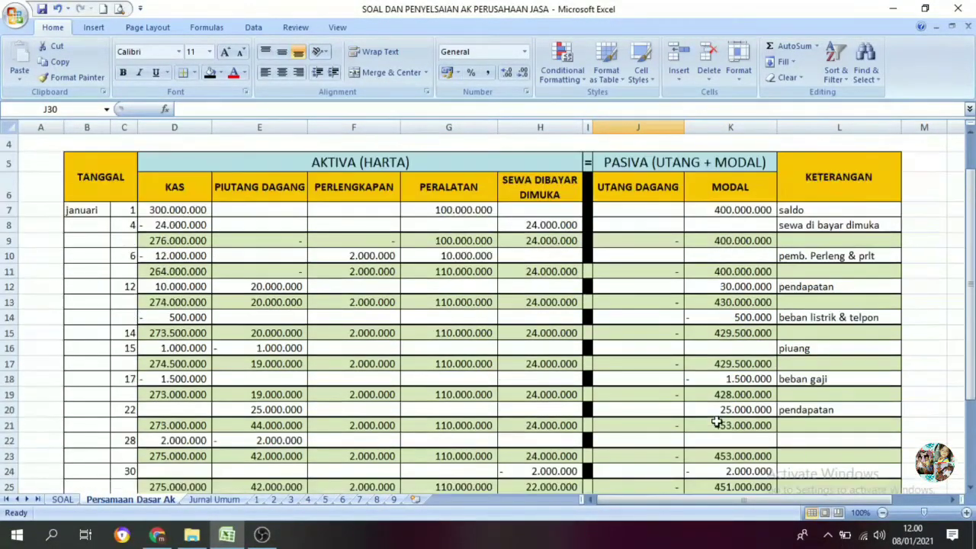
pyautogui.scroll(1, 718, 424)
pyautogui.scroll(-3, 697, 404)
pyautogui.scroll(1, 689, 405)
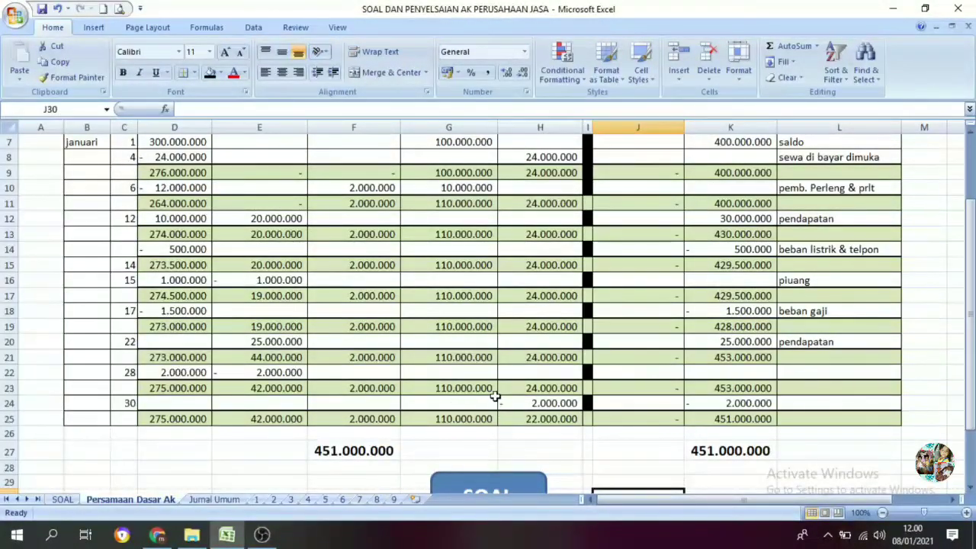
pyautogui.scroll(2, 496, 394)
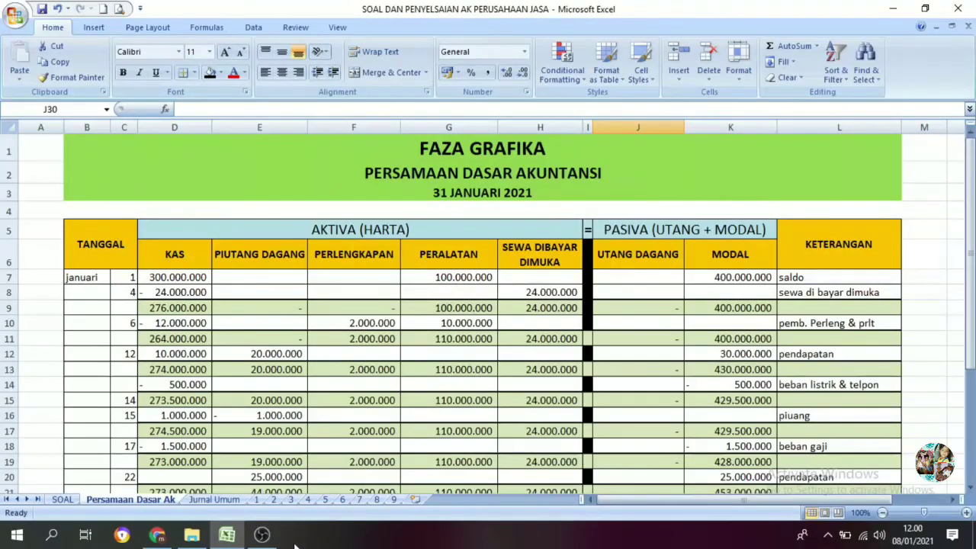